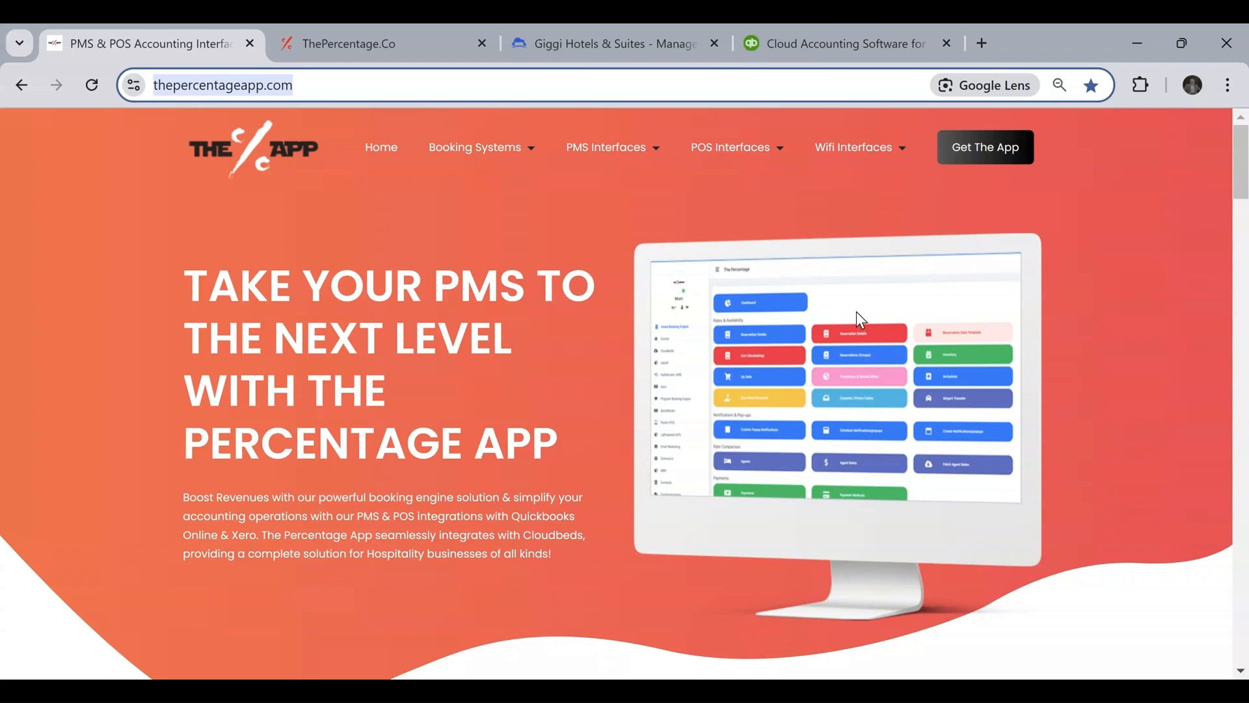
# Open The Percentage App's registration page and go to its sign-up form.
pyautogui.click(338, 90)
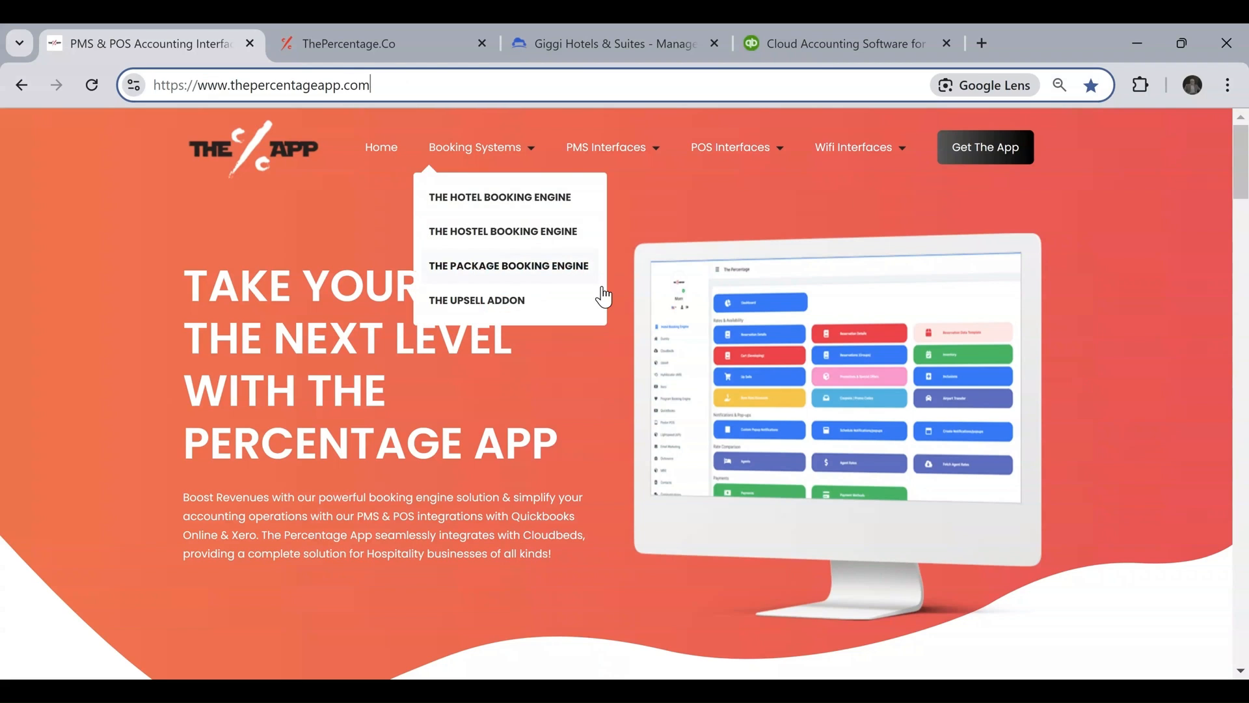
pyautogui.click(1000, 156)
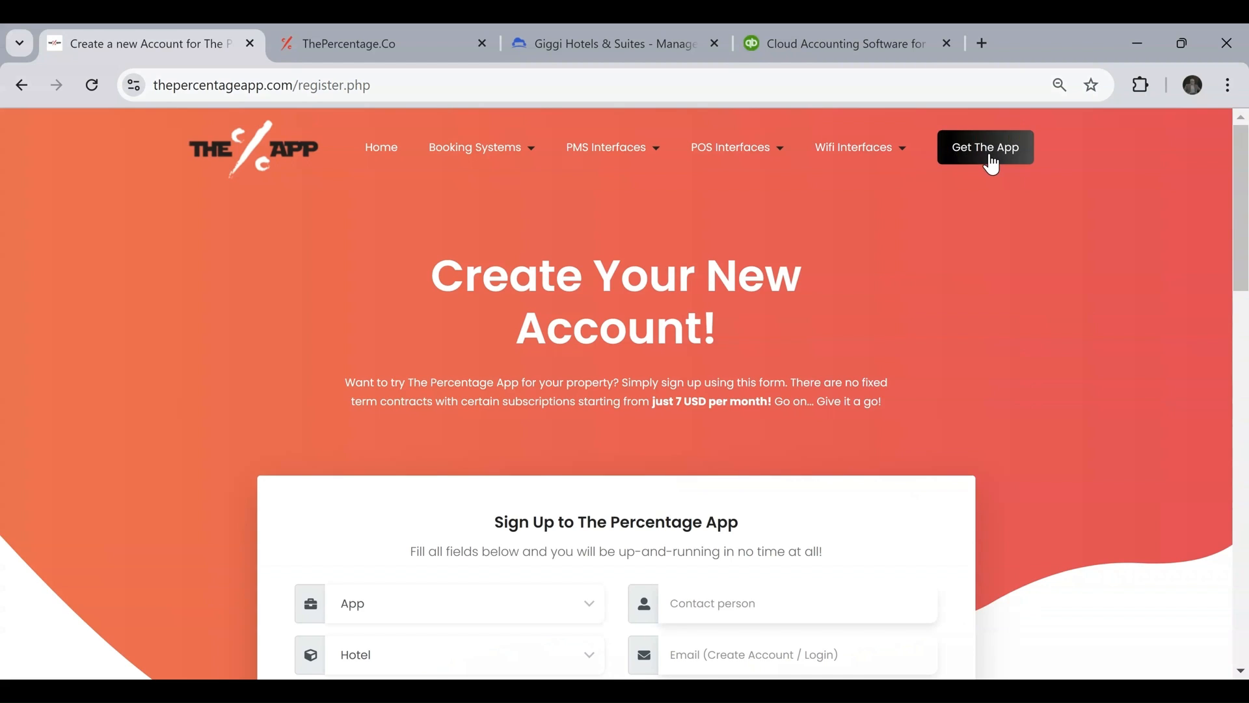
pyautogui.scroll(-3, 834, 371)
pyautogui.scroll(-2, 831, 365)
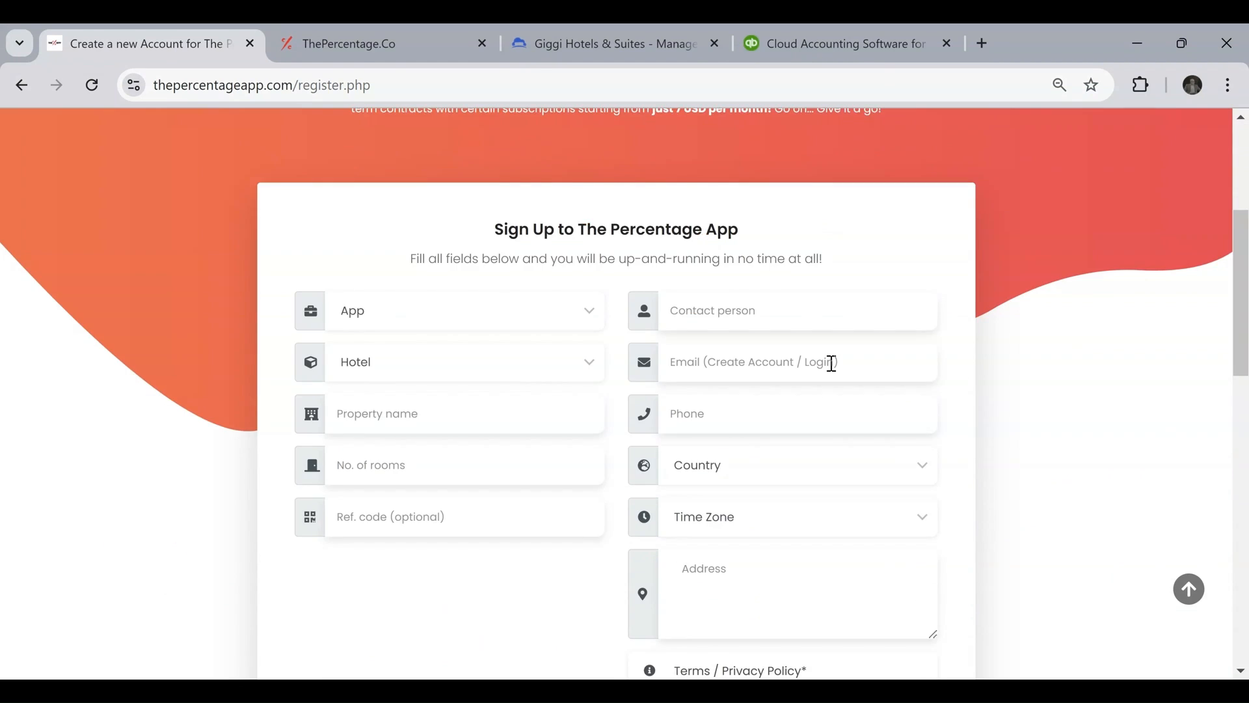
pyautogui.scroll(-2, 831, 363)
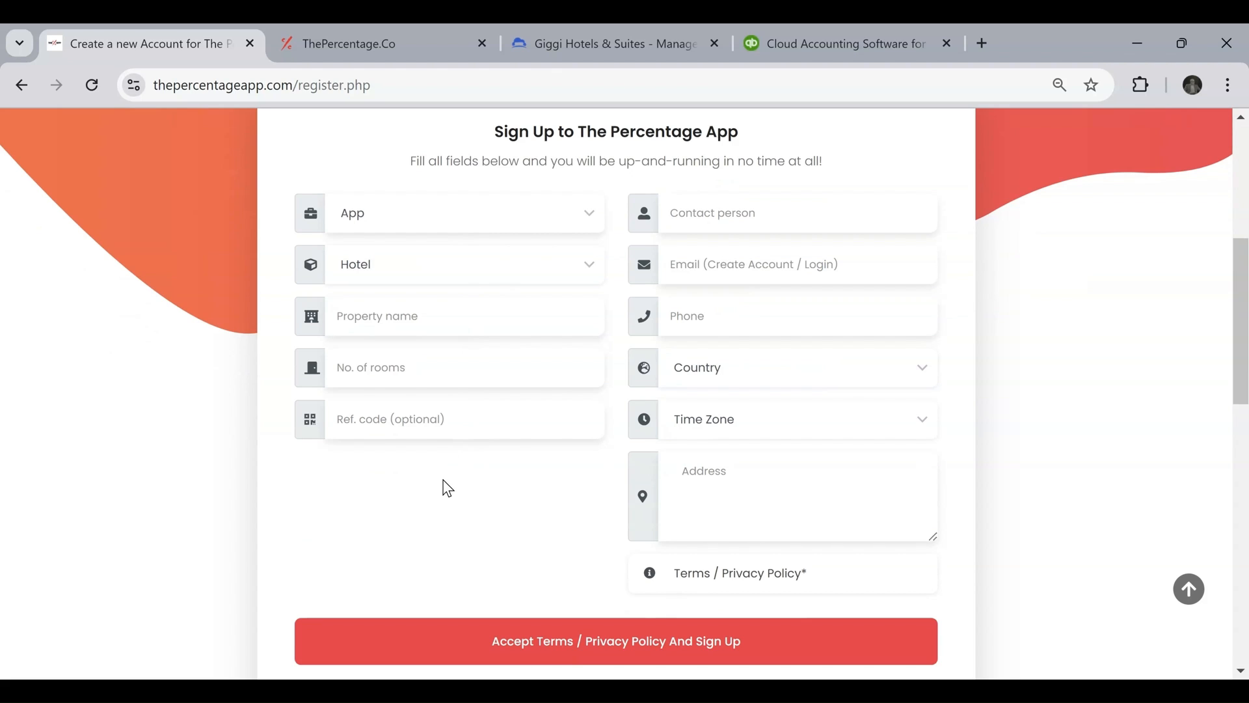
# Fill in the sign-up form with app Cloudbeds to Quickbooks Journal, property name Hotel Name and 50 rooms, marking both systems as already set up.
pyautogui.click(467, 274)
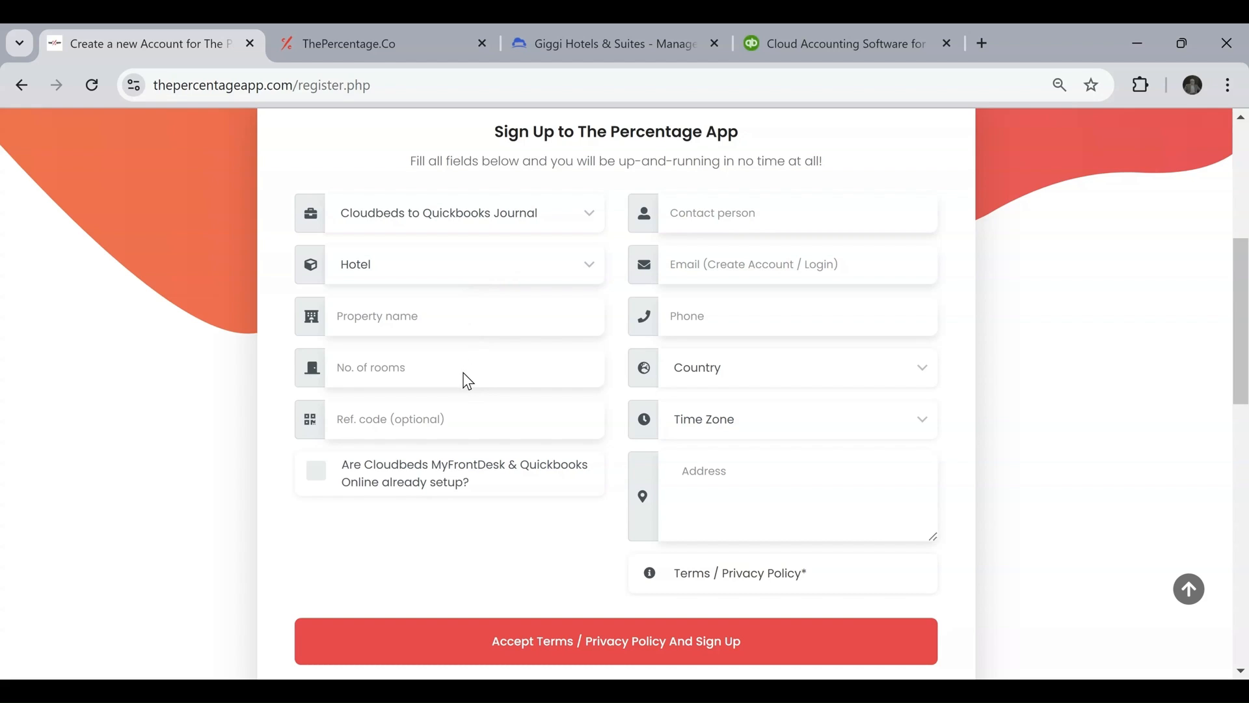
pyautogui.click(468, 320)
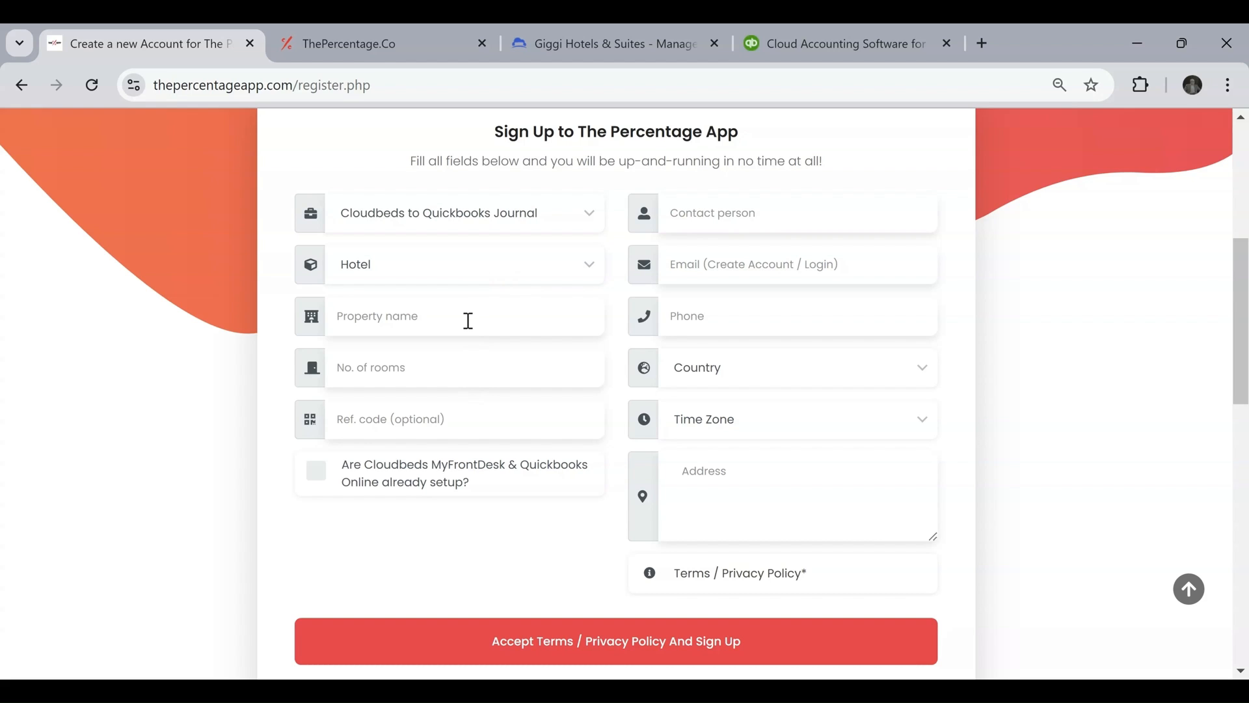
pyautogui.write('Hotel Name')
pyautogui.click(448, 378)
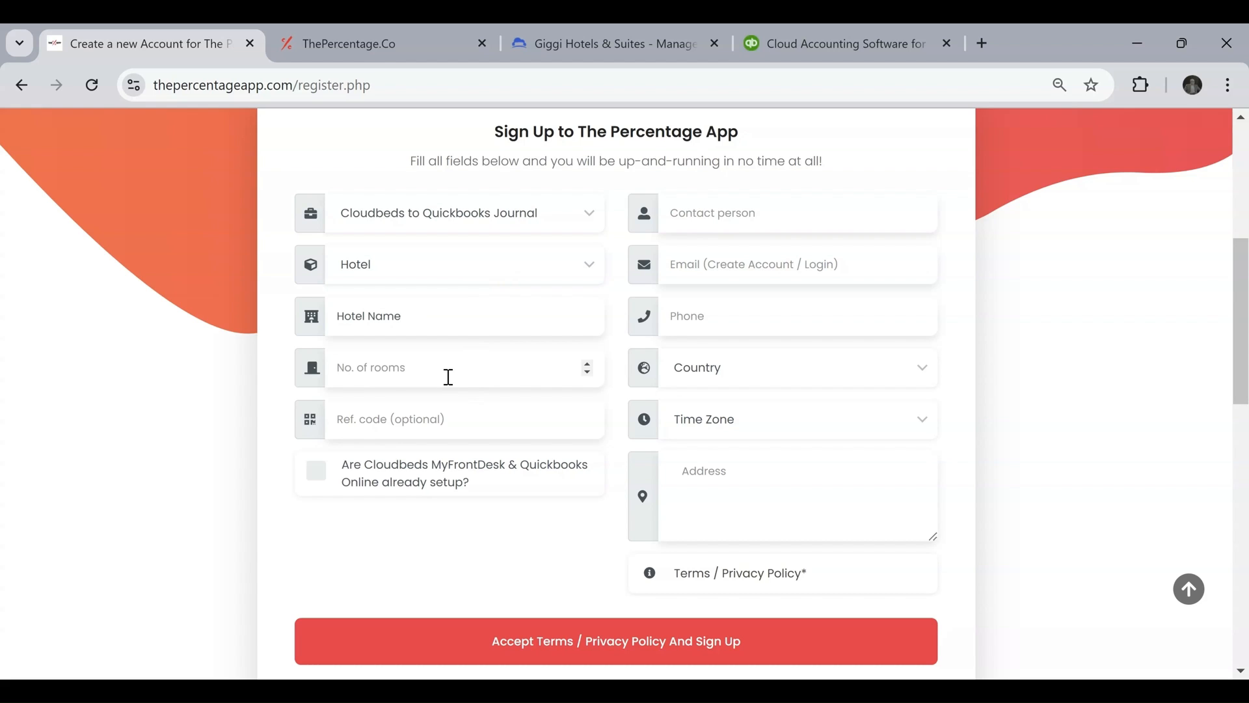
pyautogui.write('50')
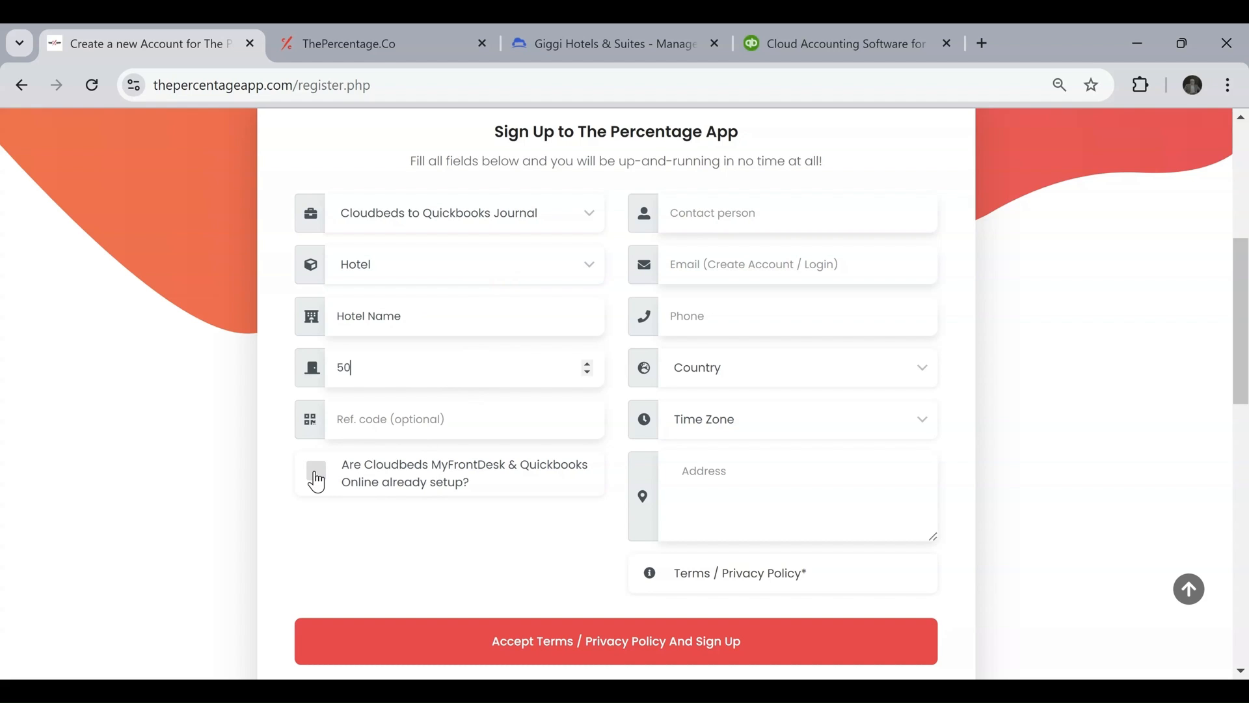
pyautogui.click(317, 482)
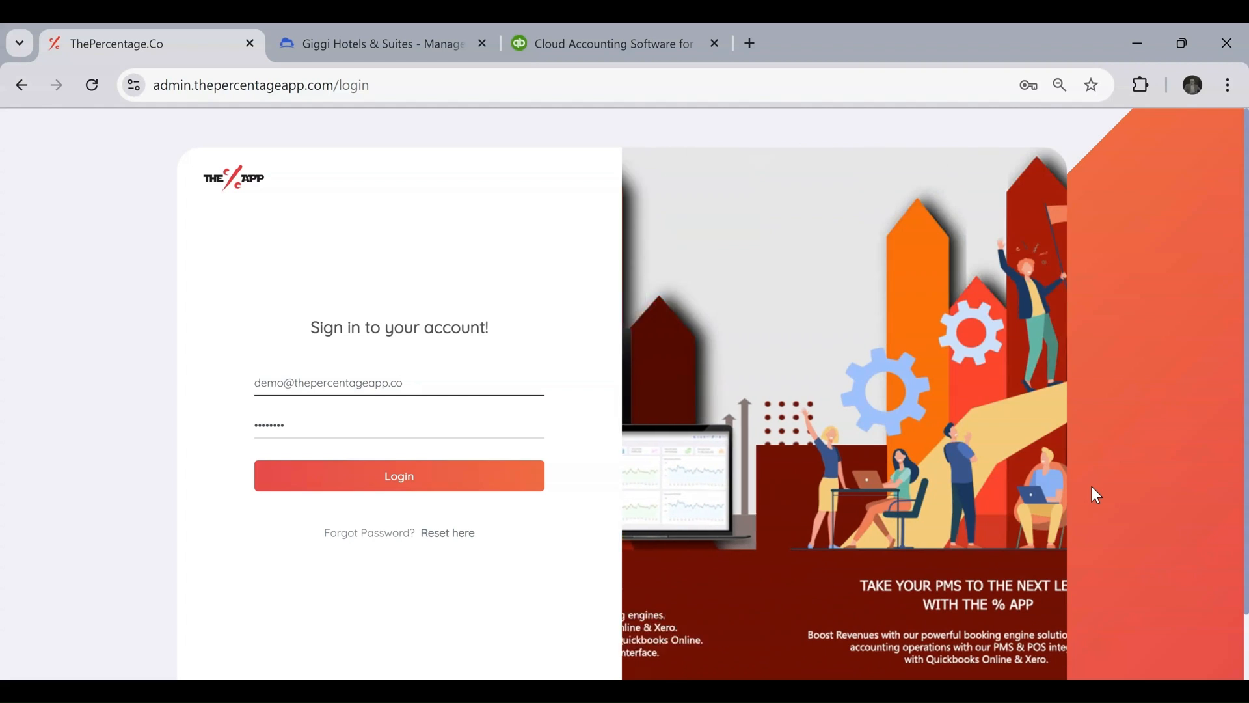
# Log in to the admin system with the prefilled credentials and open the Quickbooks Accounting connection setup.
pyautogui.click(394, 481)
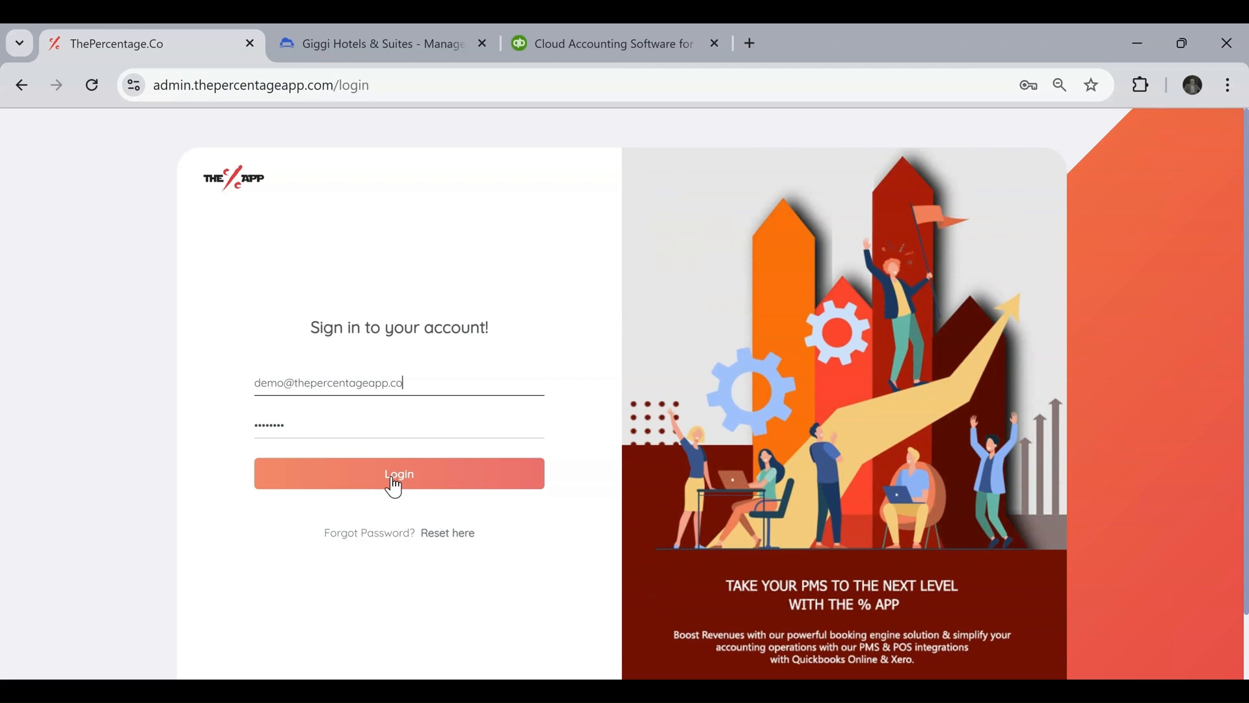
pyautogui.click(394, 487)
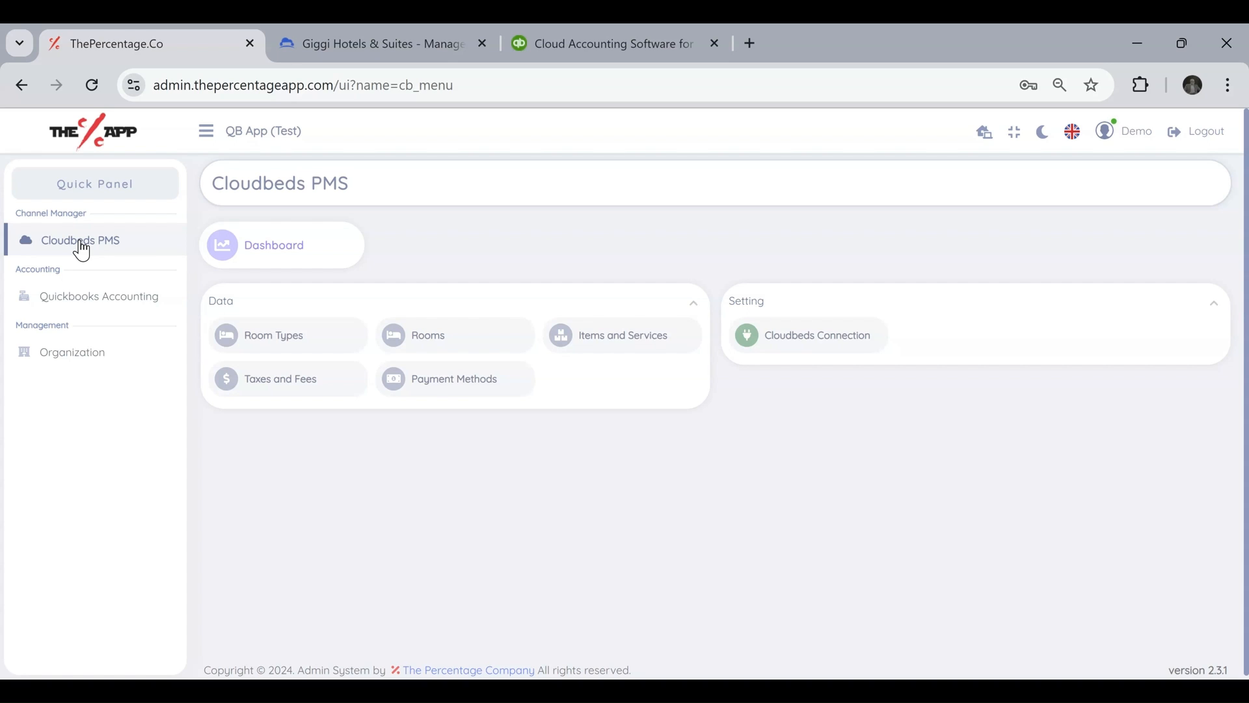
pyautogui.click(101, 299)
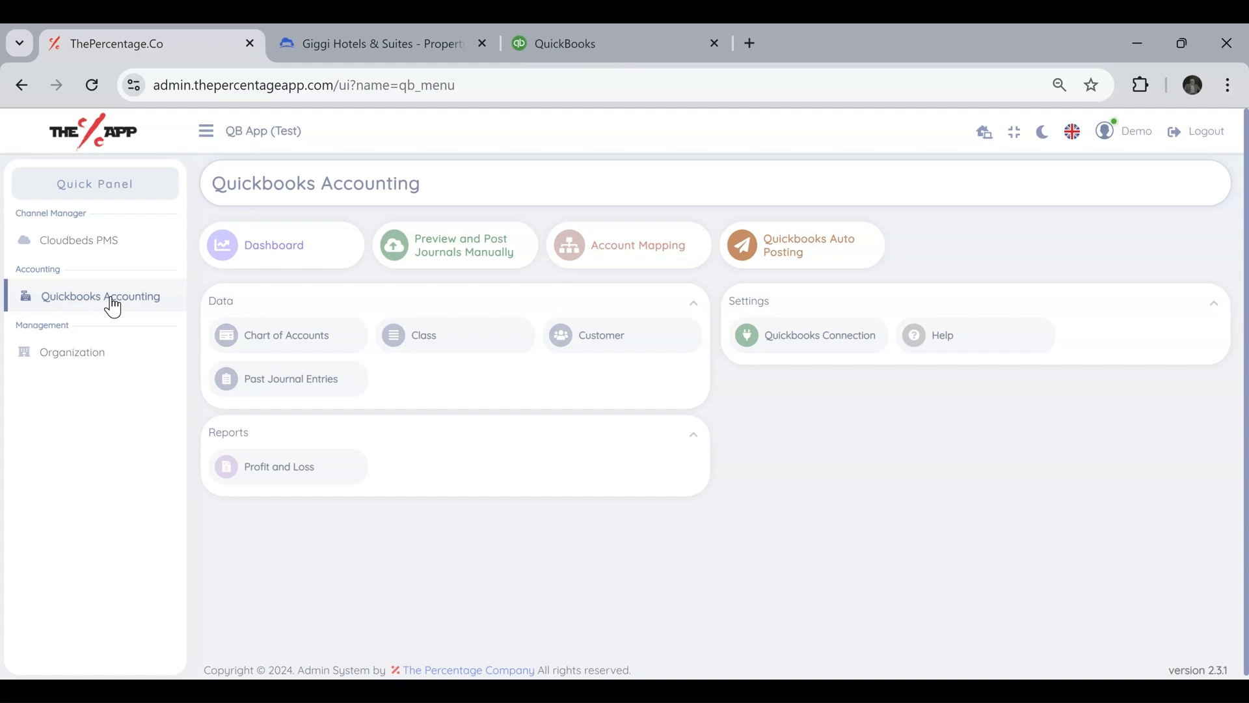
pyautogui.click(807, 348)
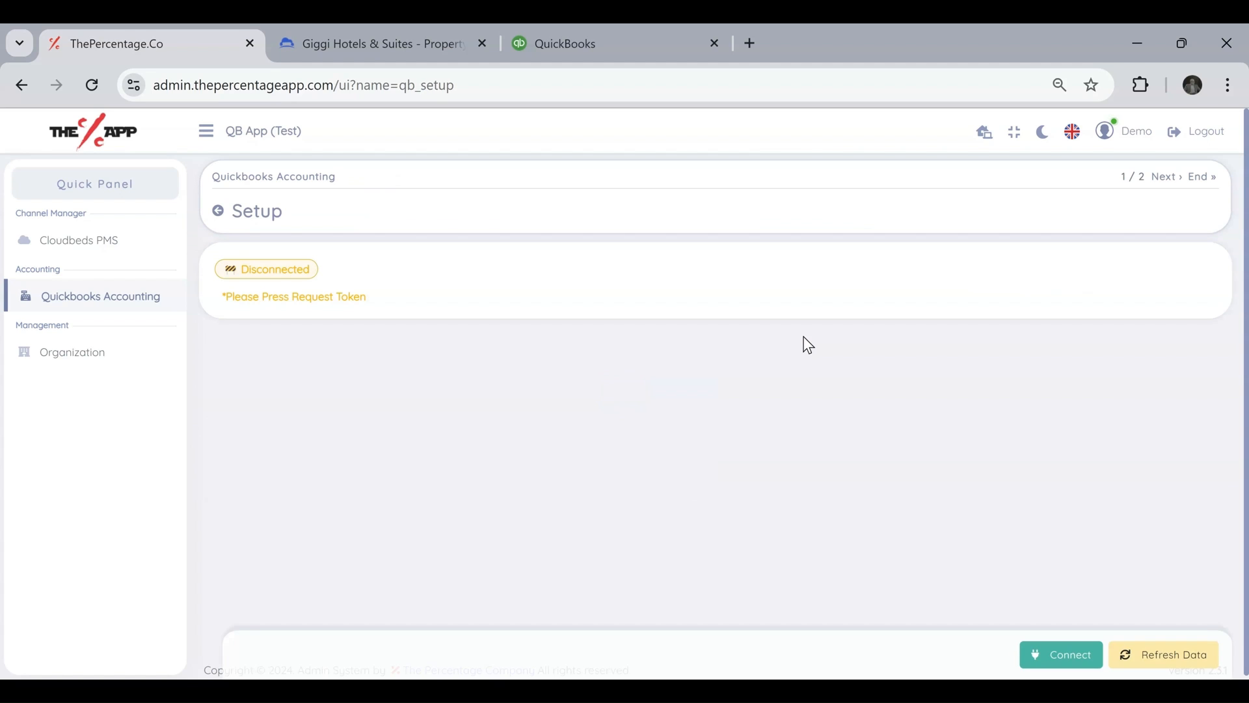
# Connect The Percentage to The Percentage Hotel in QuickBooks and submit The Percentage website as the referral source.
pyautogui.moveTo(239, 268); pyautogui.dragTo(320, 268)
pyautogui.click(367, 277)
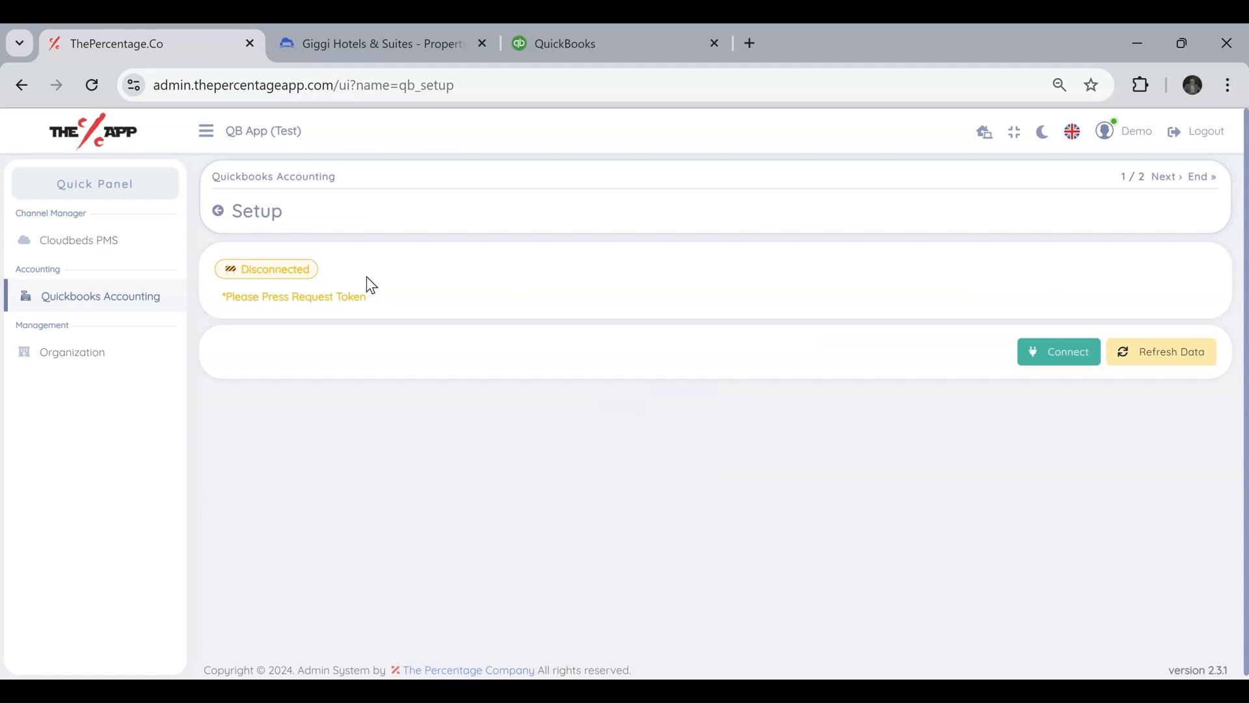
pyautogui.click(1064, 358)
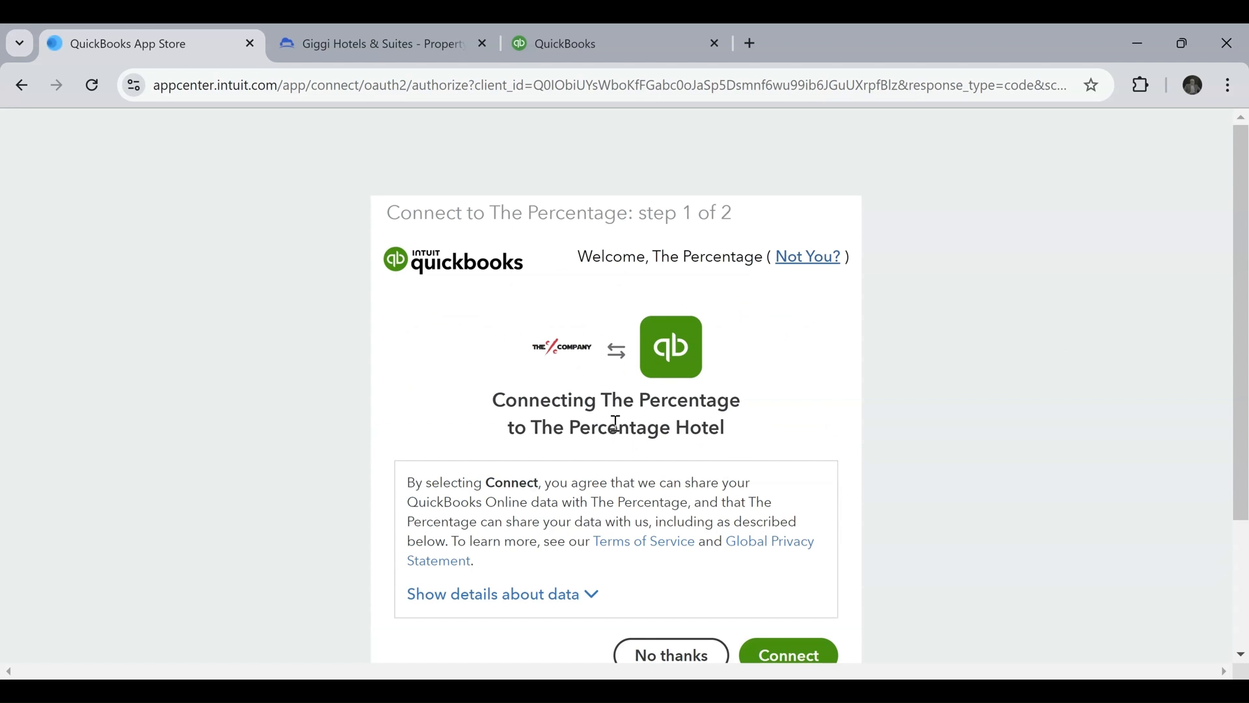
pyautogui.scroll(-1, 616, 423)
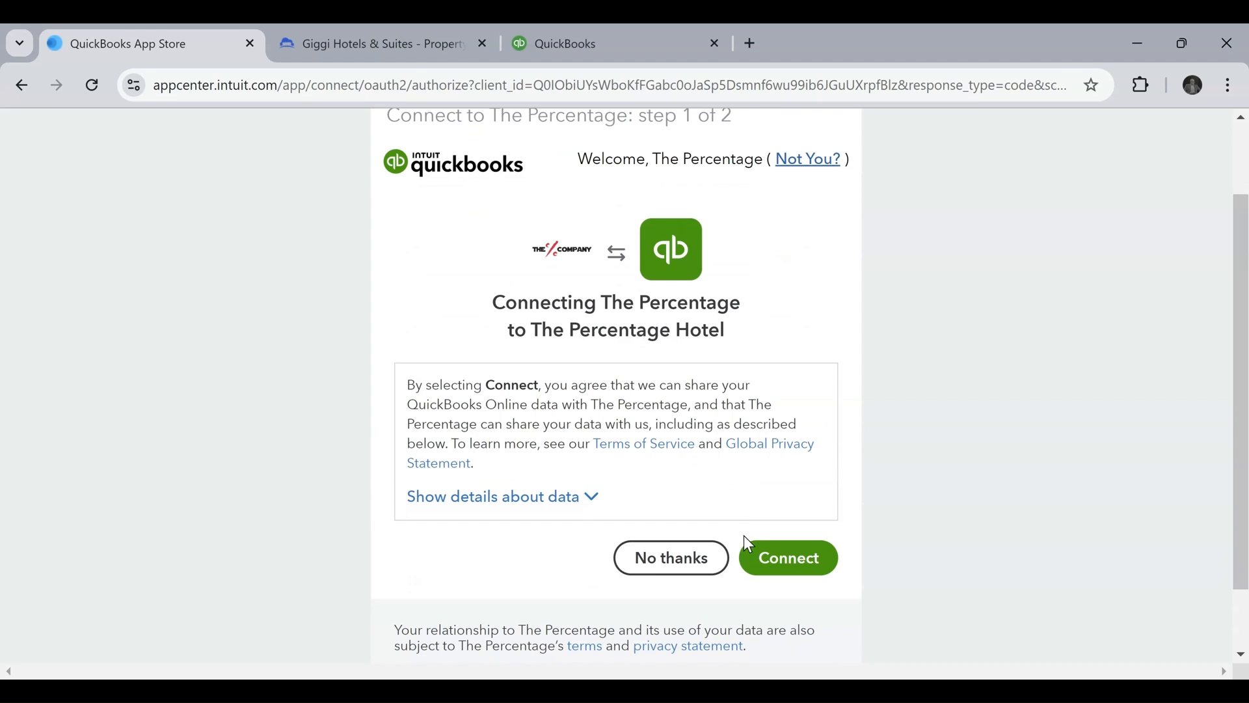
pyautogui.click(778, 563)
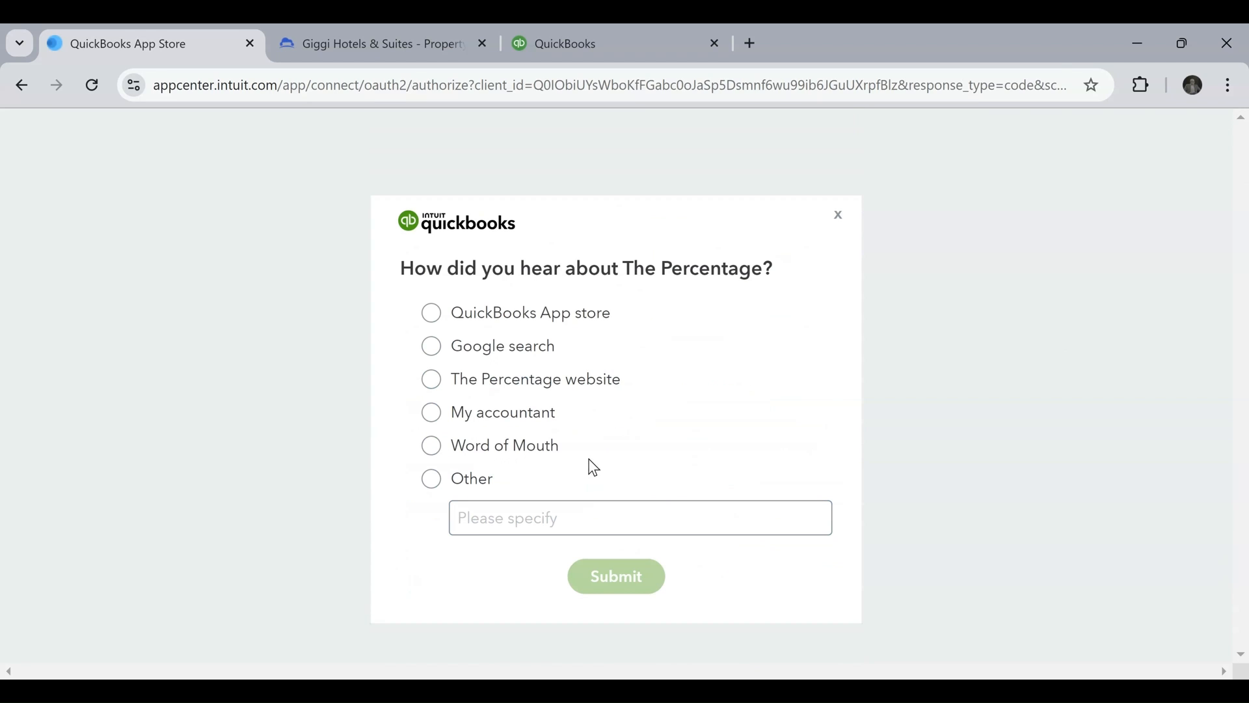
pyautogui.click(431, 381)
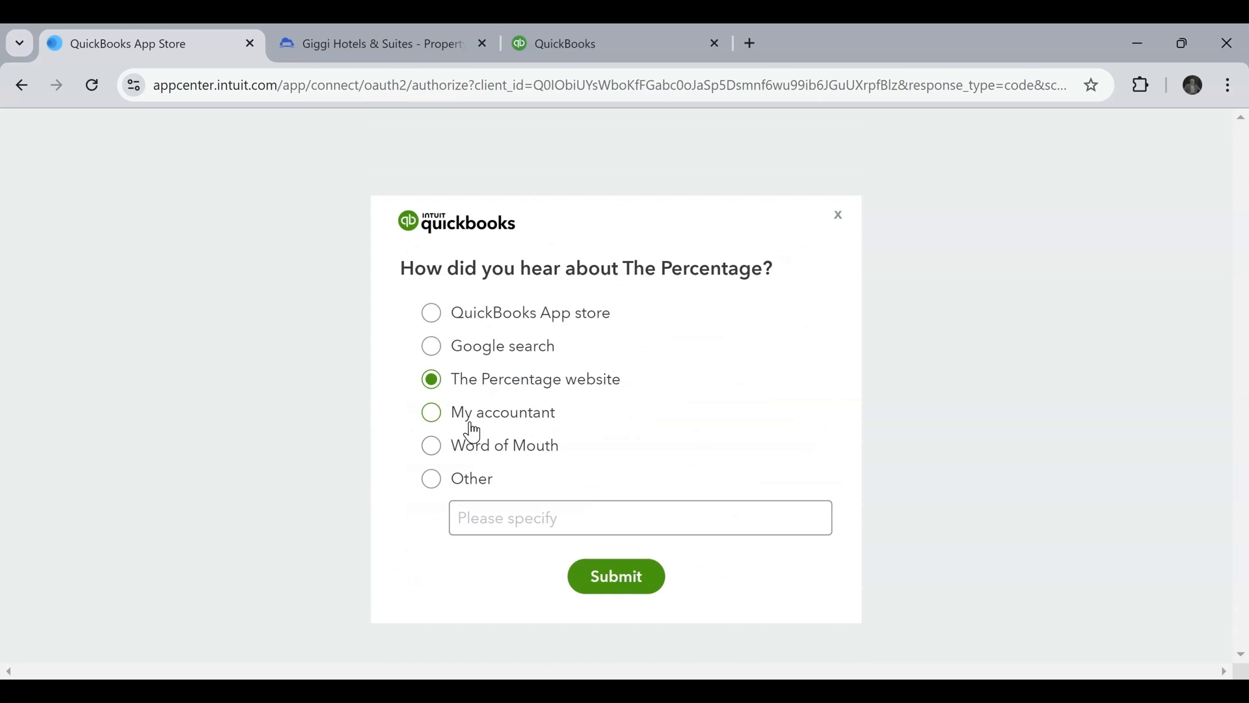
pyautogui.click(627, 591)
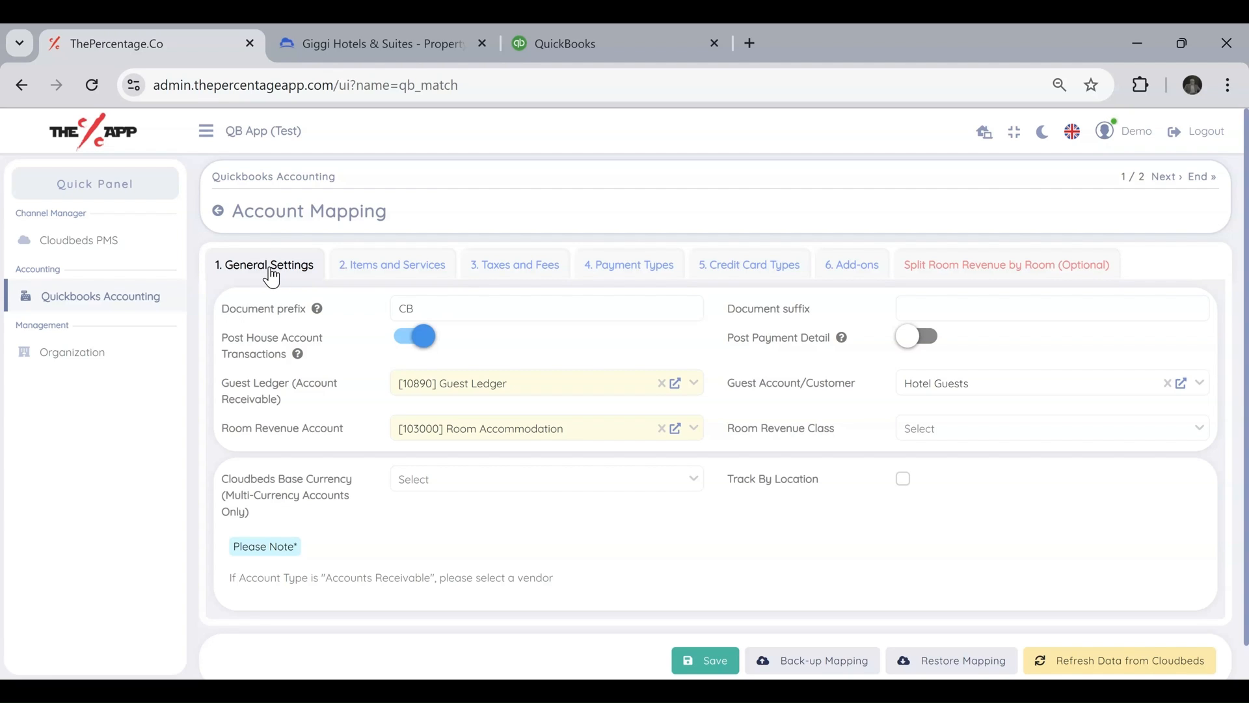
# Review the account mapping's General Settings, including document prefix and suffix, house account posting, guest ledger and location tracking.
pyautogui.moveTo(438, 304); pyautogui.dragTo(366, 307)
pyautogui.click(487, 312)
pyautogui.doubleClick(406, 308)
pyautogui.click(421, 308)
pyautogui.click(957, 314)
pyautogui.doubleClick(427, 301)
pyautogui.click(409, 347)
pyautogui.click(408, 347)
pyautogui.moveTo(231, 385); pyautogui.dragTo(203, 388)
pyautogui.click(290, 400)
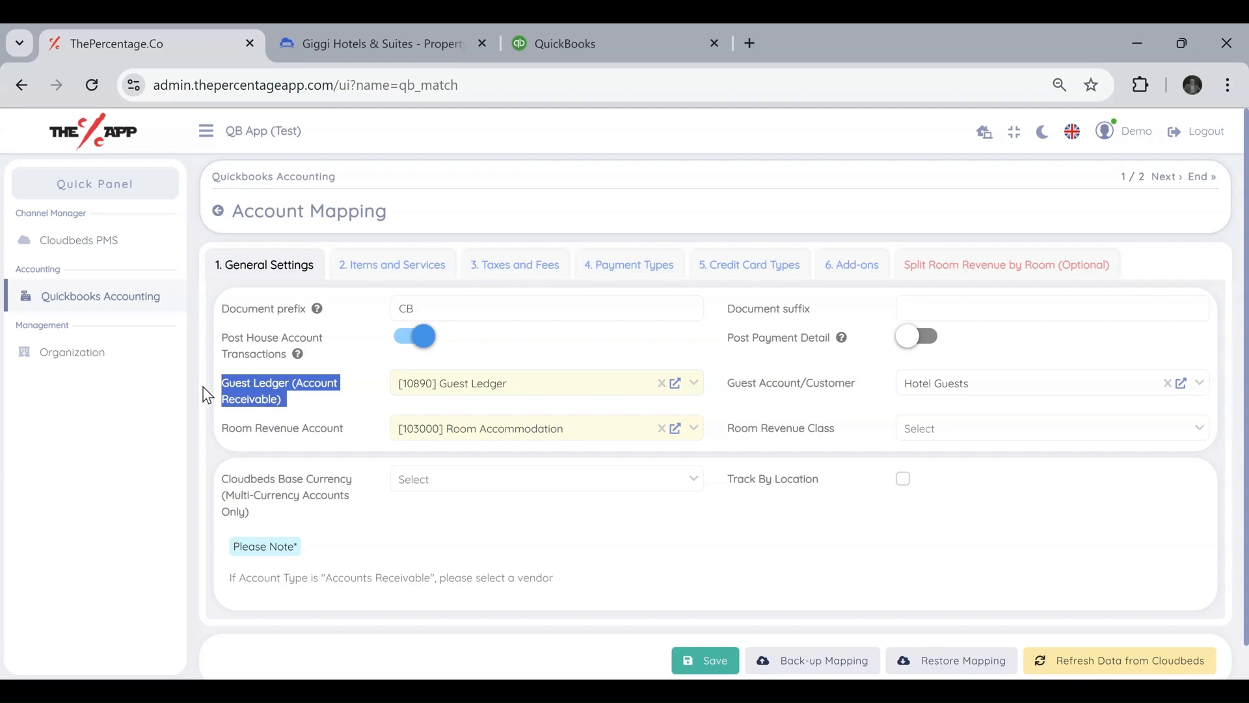
pyautogui.click(324, 408)
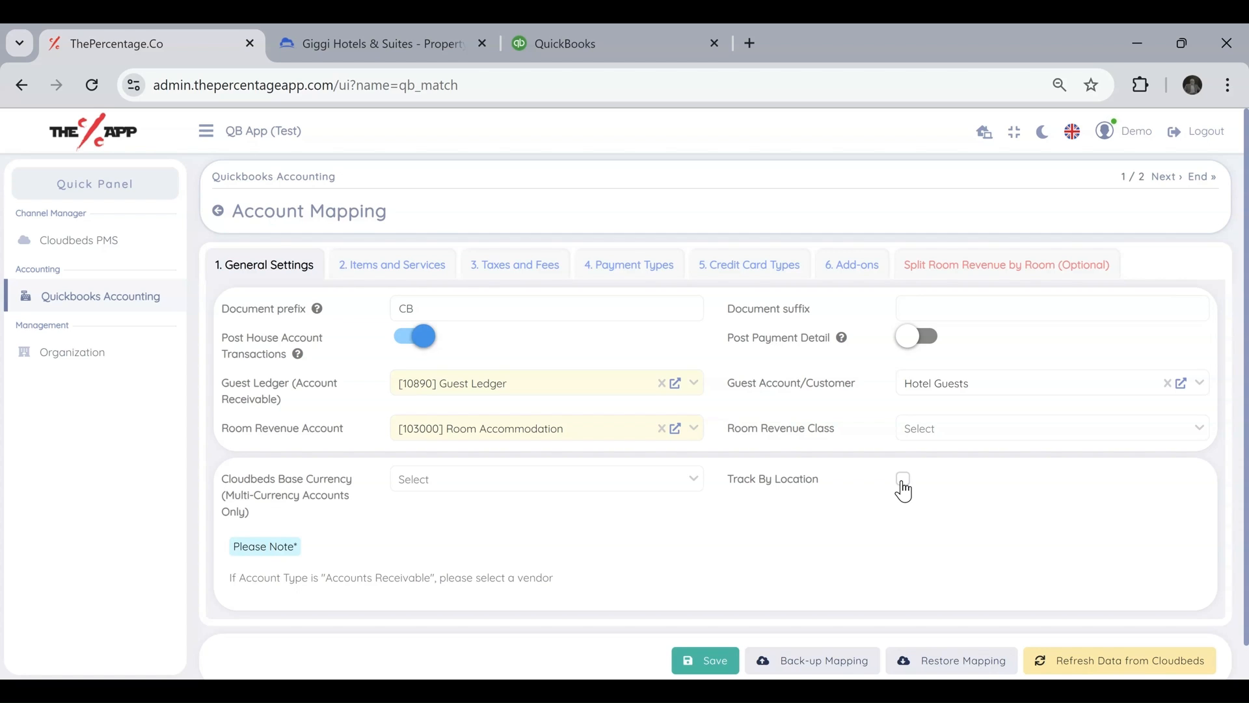
pyautogui.scroll(-1, 749, 553)
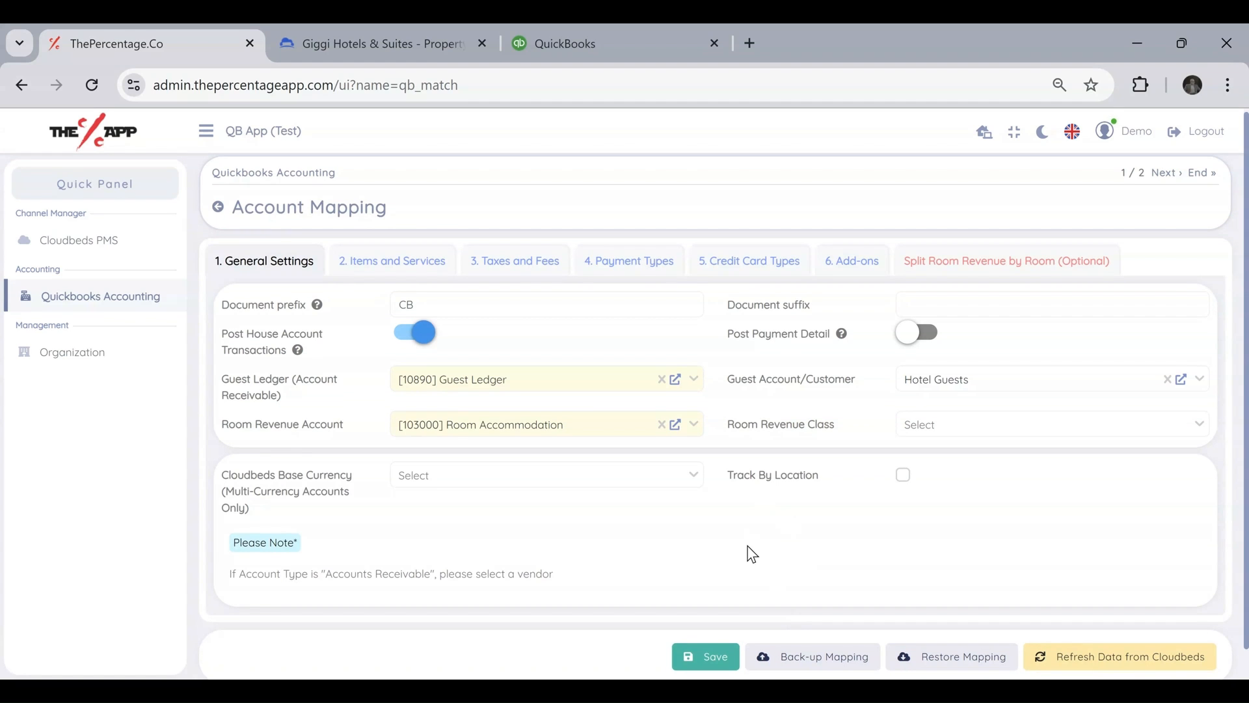
# Open the Items and Services mapping and review the list of Cloudbeds items not mapped.
pyautogui.click(415, 266)
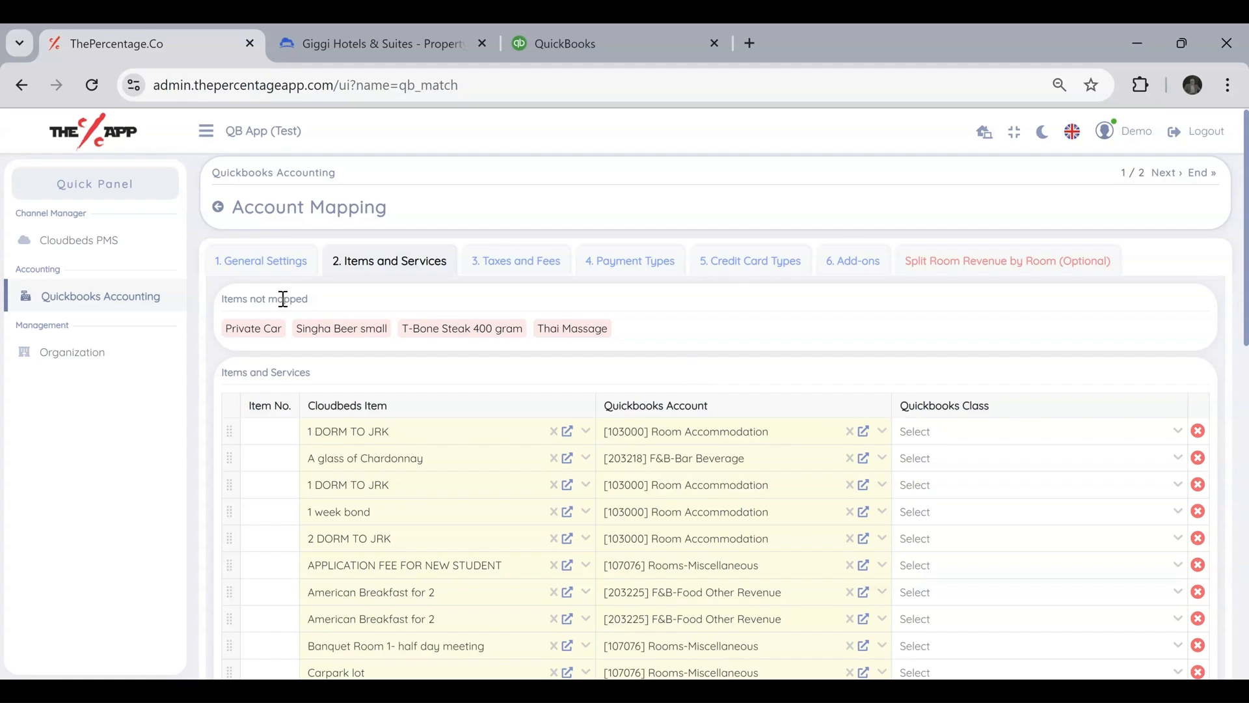
pyautogui.moveTo(229, 298); pyautogui.dragTo(308, 299)
pyautogui.click(659, 319)
pyautogui.moveTo(228, 328); pyautogui.dragTo(278, 328)
pyautogui.click(639, 329)
# Add a mapping line assigning Private Car to the Quickbooks account [635730] Hotel Transportation.
pyautogui.scroll(-15, 618, 373)
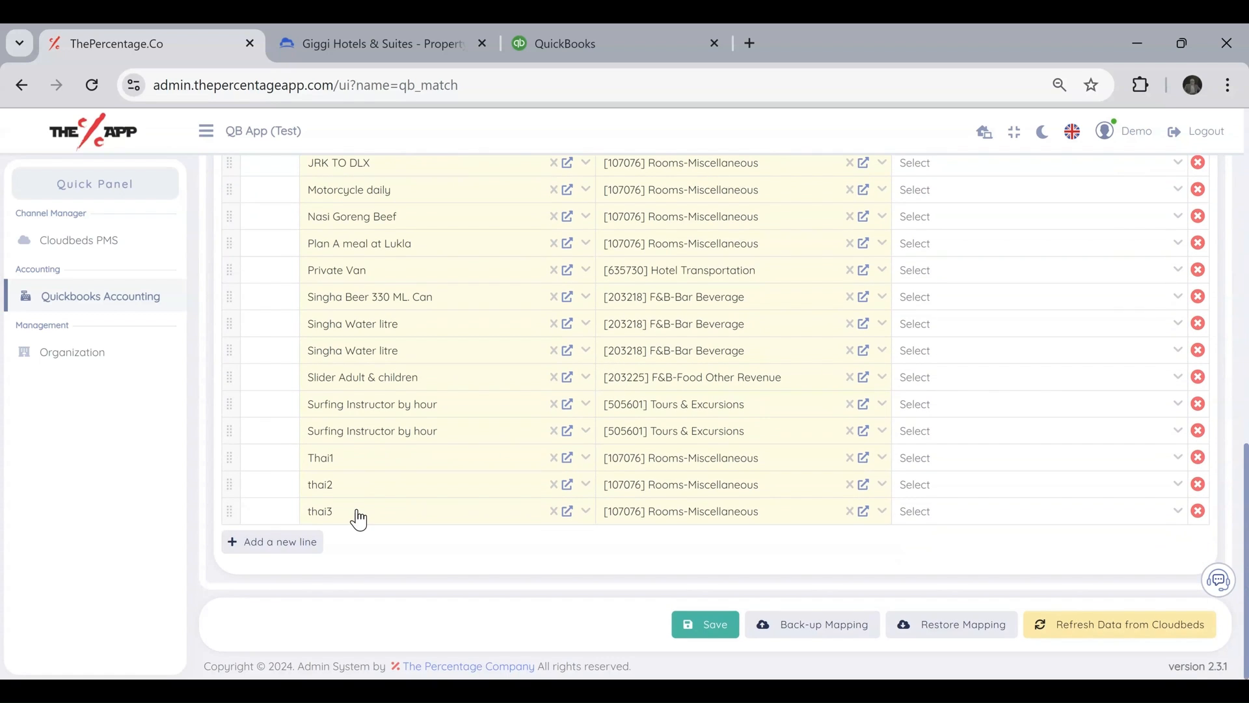
pyautogui.click(298, 545)
pyautogui.click(381, 546)
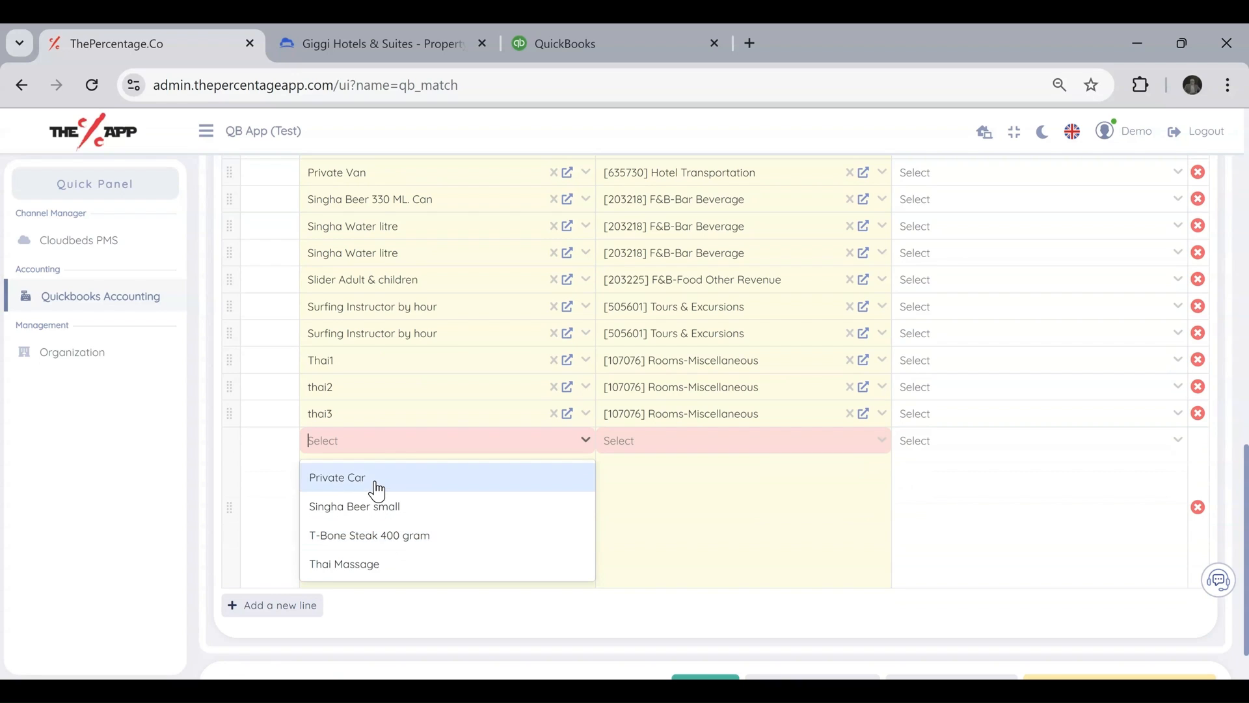
pyautogui.click(377, 481)
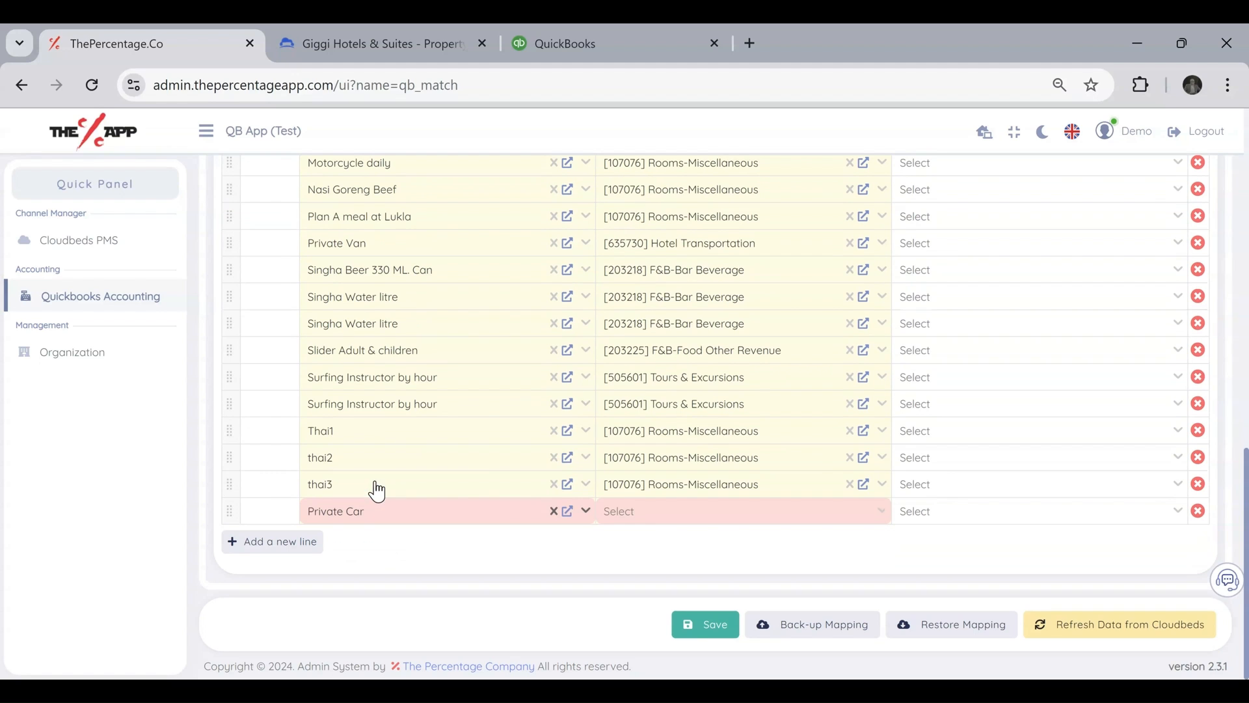
pyautogui.click(649, 521)
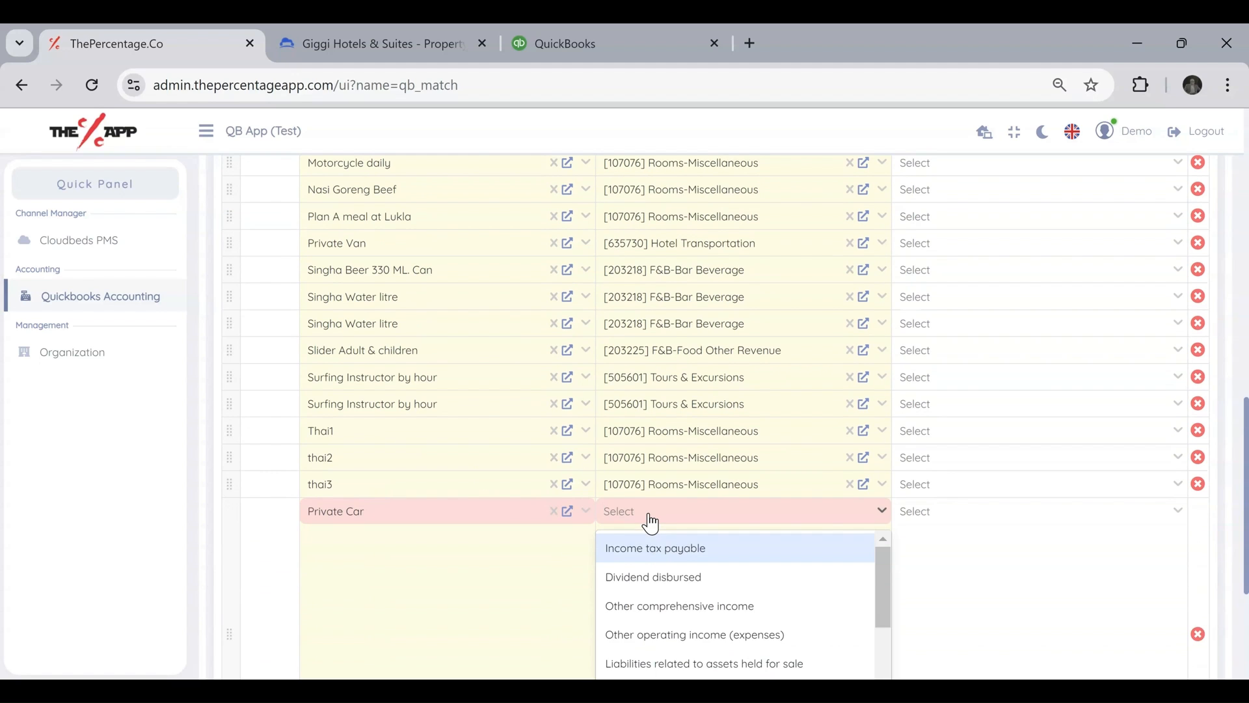
pyautogui.write('trans')
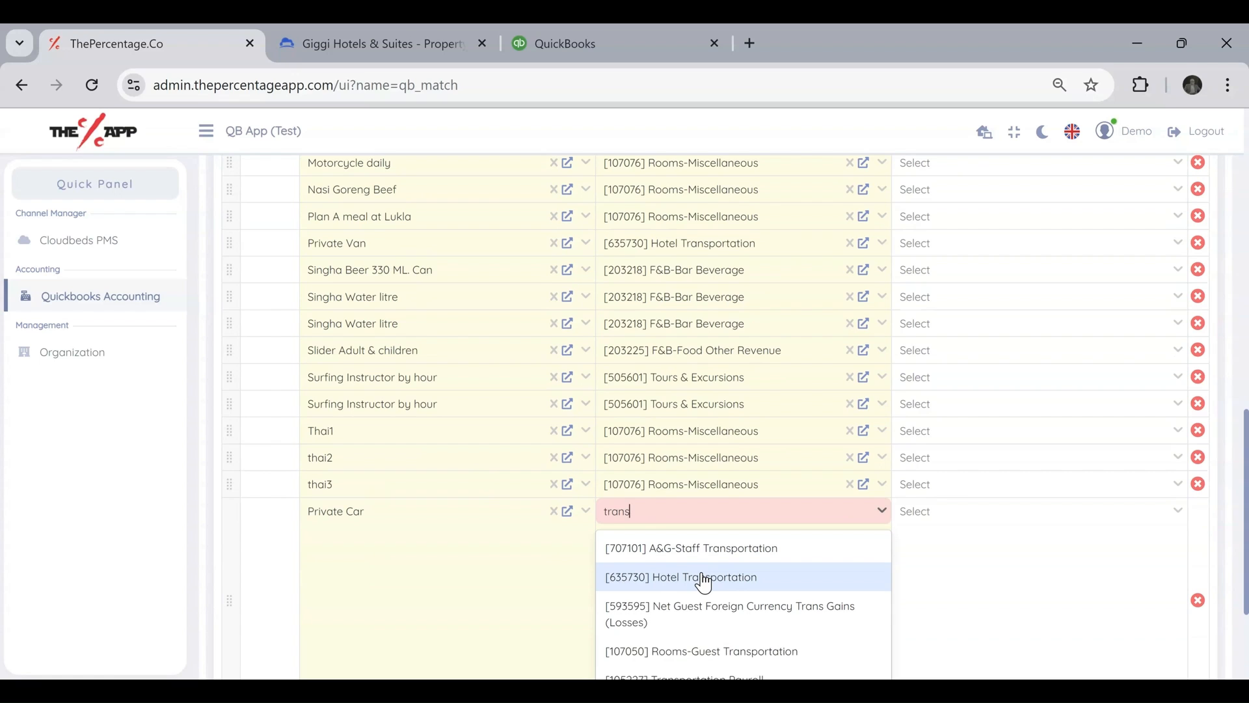
pyautogui.click(703, 579)
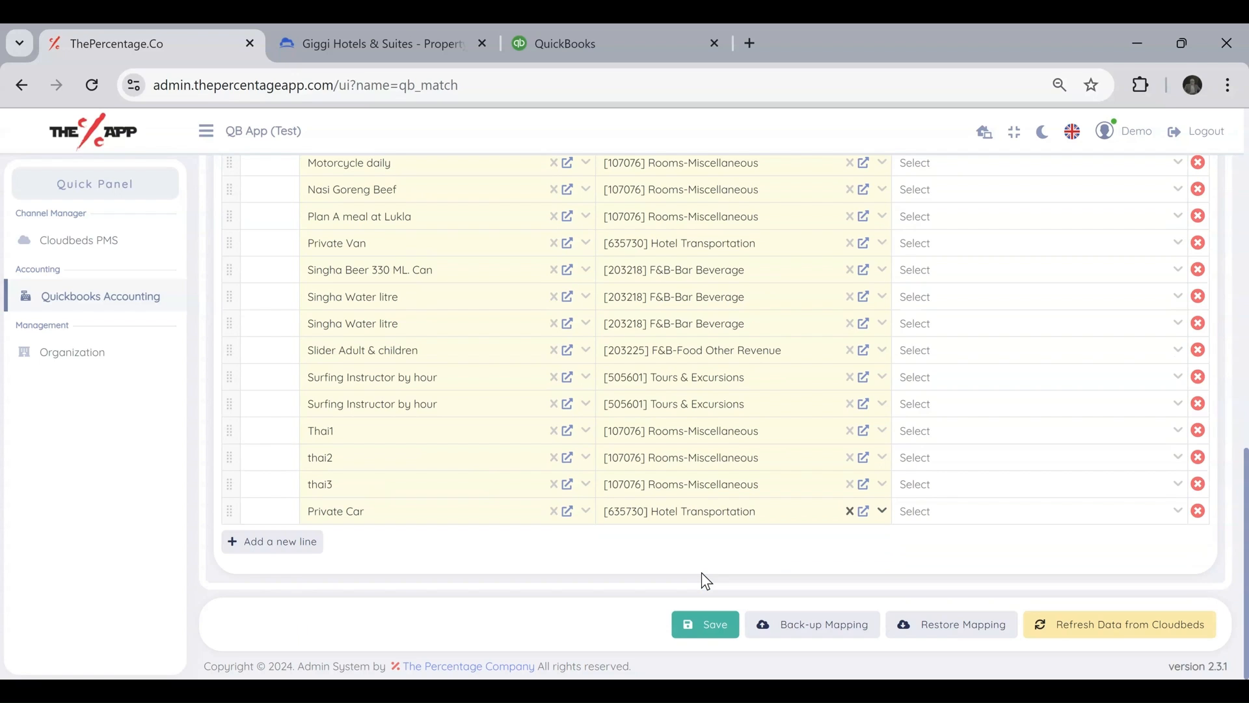
# Add a mapping line assigning Singha Beer small to the Quickbooks account [203218] F&B-Bar Beverage.
pyautogui.click(293, 553)
pyautogui.click(327, 549)
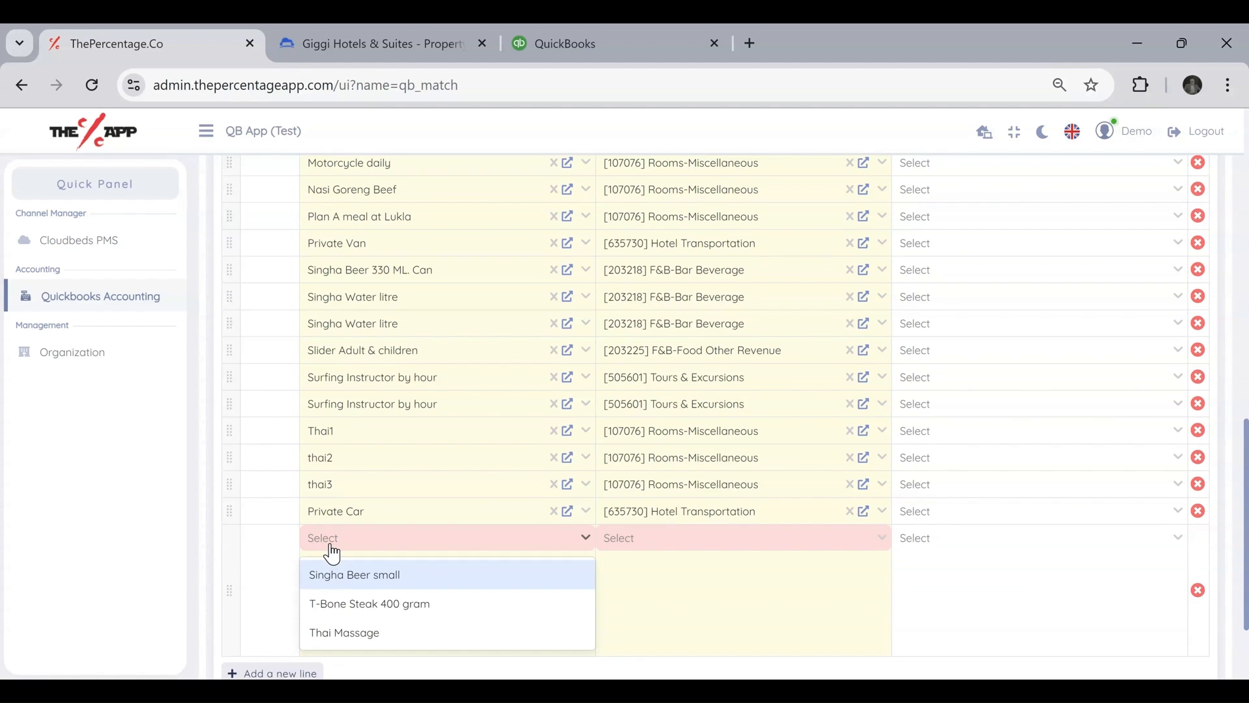
pyautogui.click(356, 574)
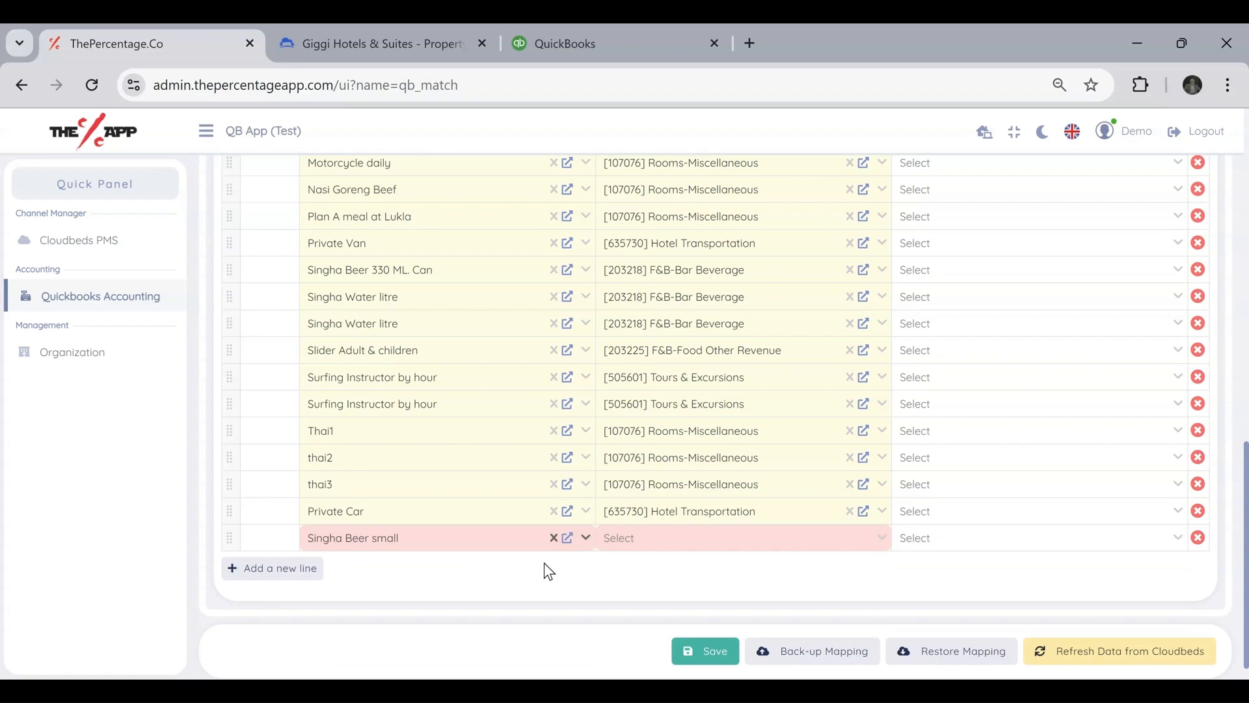
pyautogui.click(637, 549)
pyautogui.write('beverage')
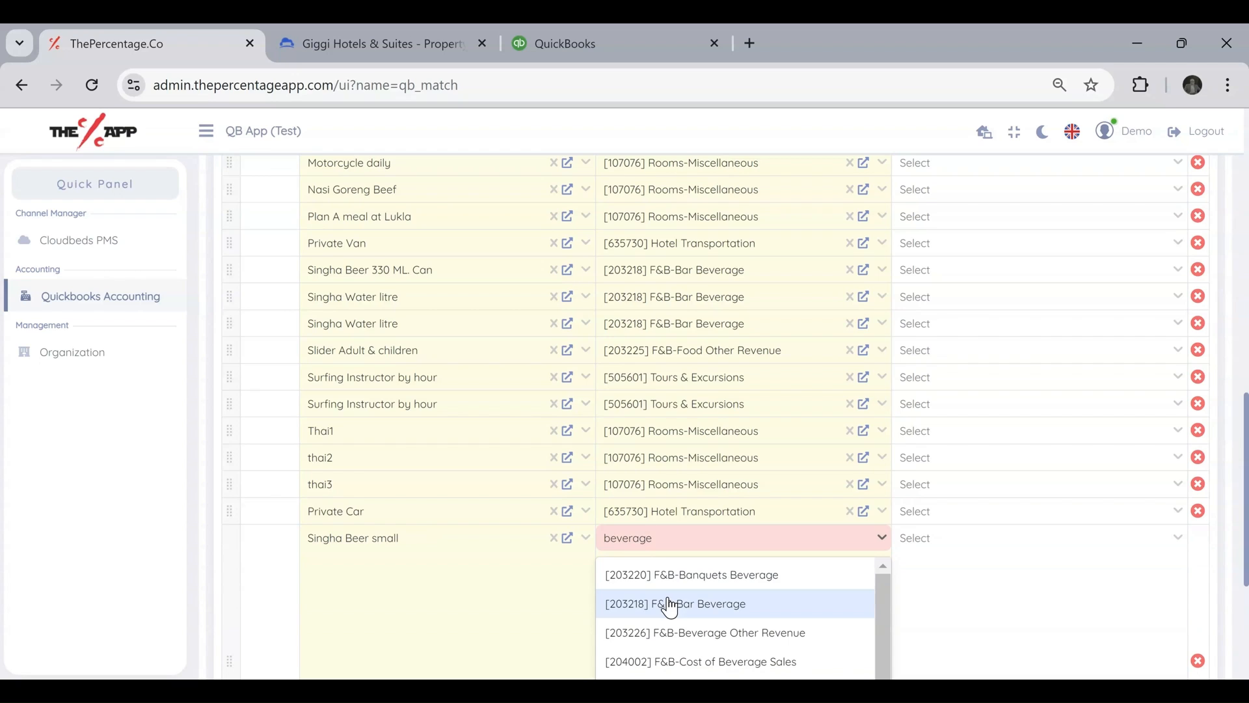
pyautogui.click(665, 612)
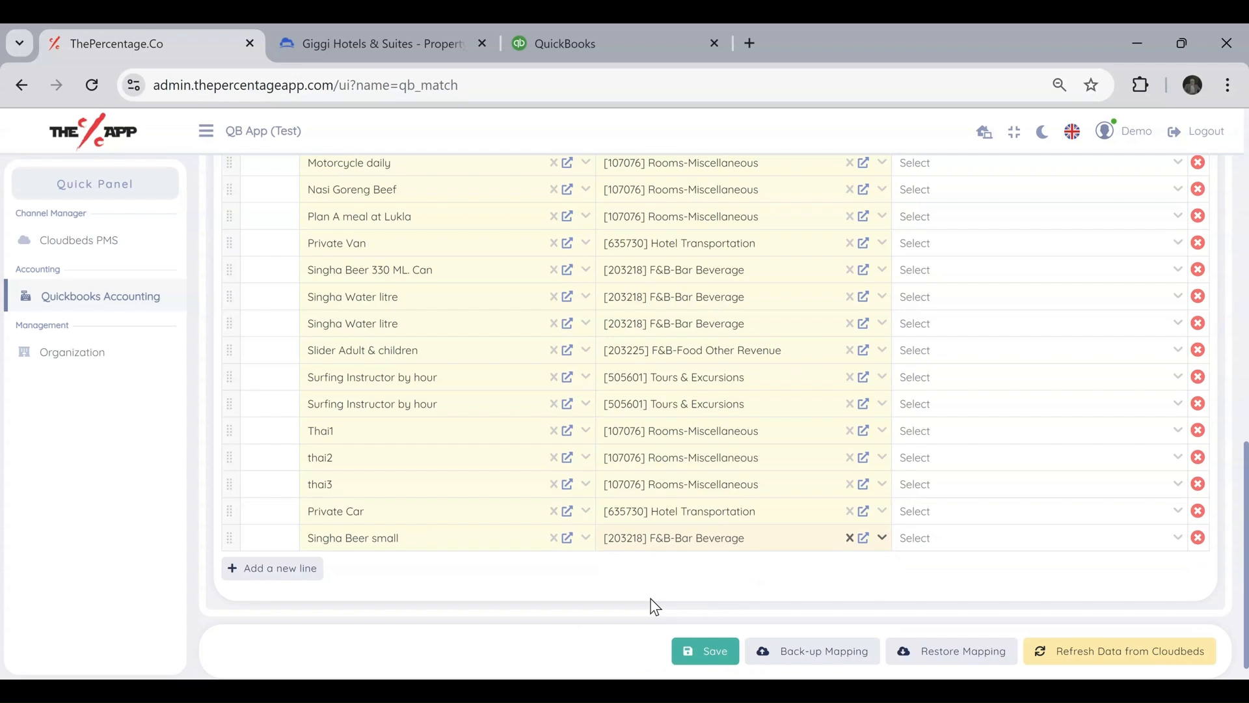
# Add a mapping line assigning T-Bone Steak 400 gram to the Quickbooks account [203225] F&B-Food Other Revenue.
pyautogui.click(298, 570)
pyautogui.click(382, 566)
pyautogui.click(412, 598)
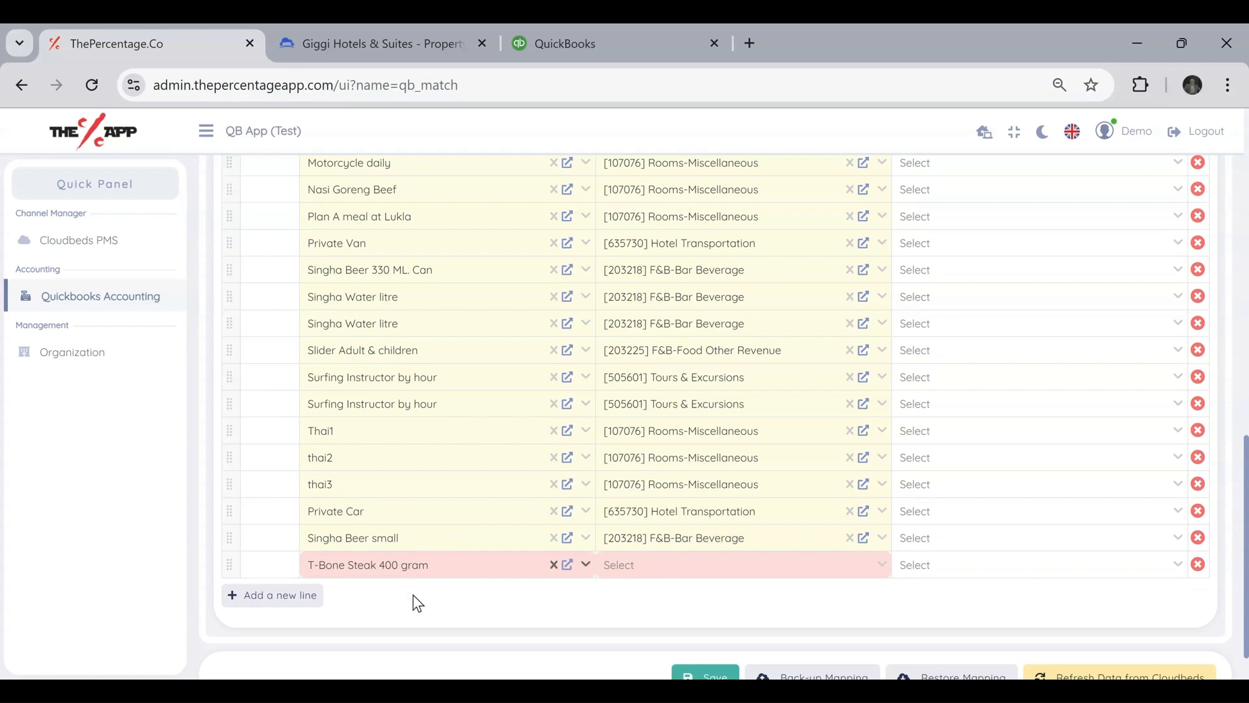
pyautogui.click(665, 570)
pyautogui.write('food')
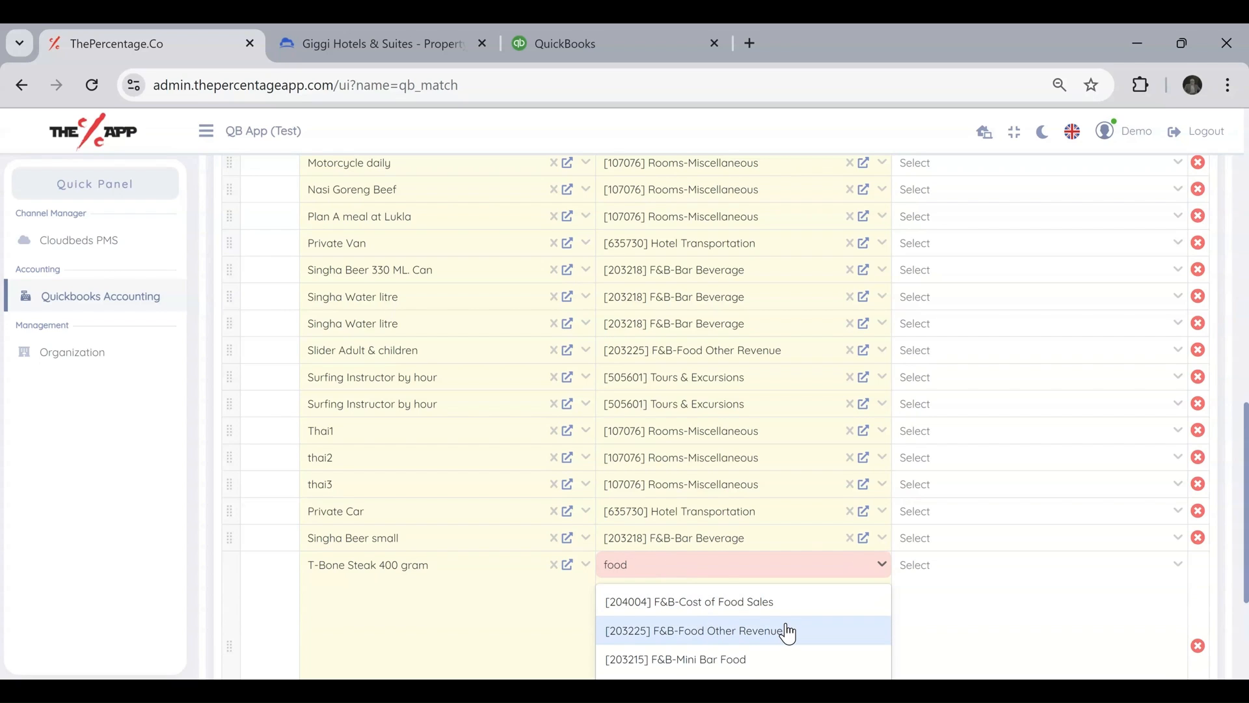
pyautogui.click(789, 634)
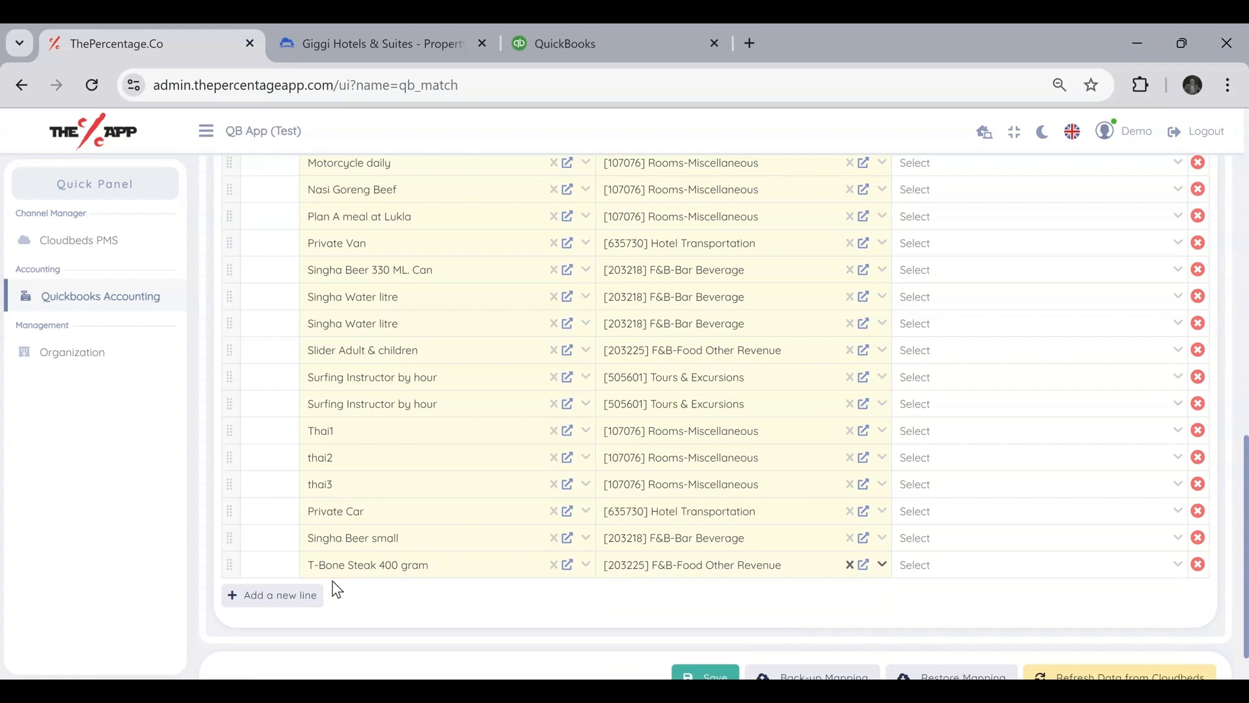
# Add a mapping line assigning Thai Massage to the Quickbooks account [305410] Spa - Treatment and save the account mapping.
pyautogui.click(292, 596)
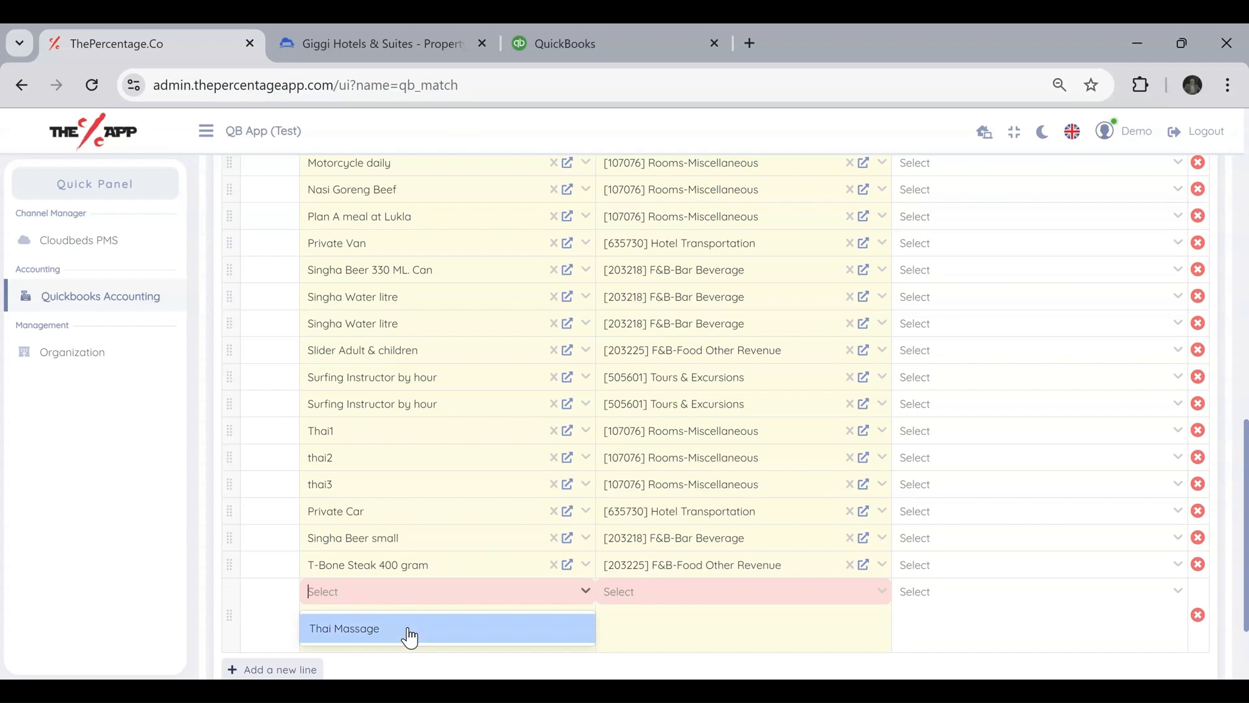
pyautogui.click(409, 637)
pyautogui.click(633, 594)
pyautogui.write('spa')
pyautogui.scroll(-2, 794, 530)
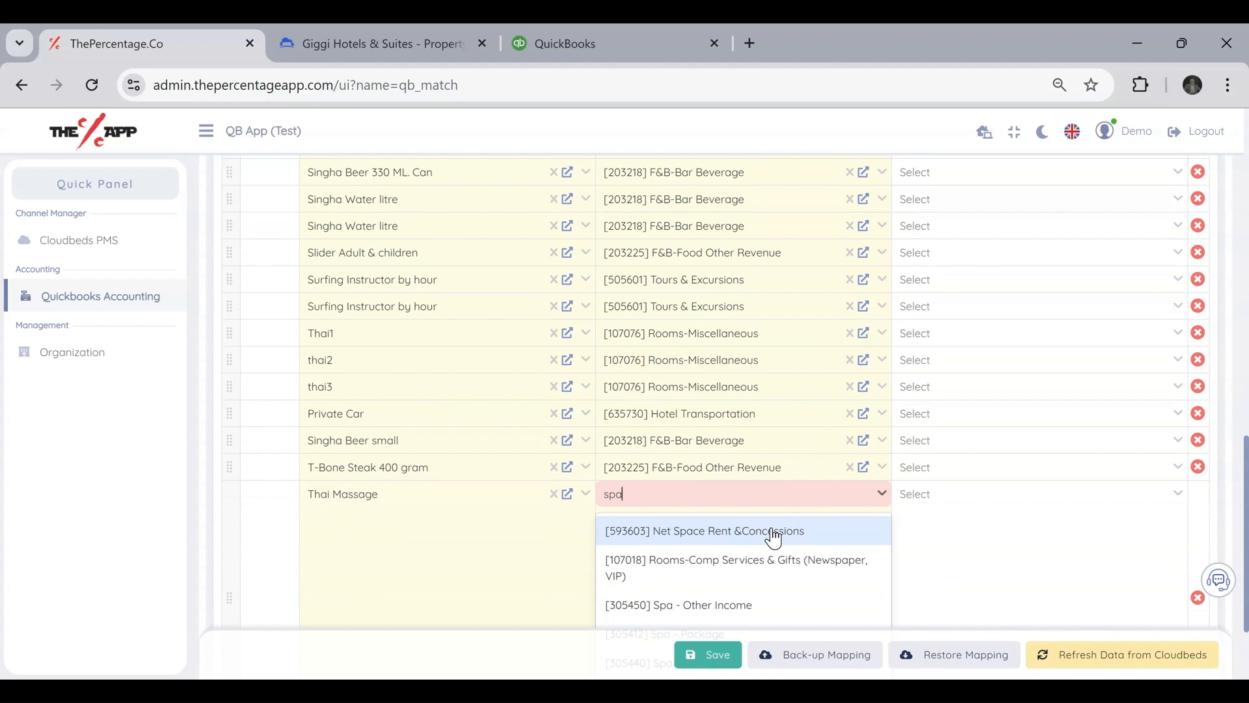
pyautogui.scroll(-2, 769, 517)
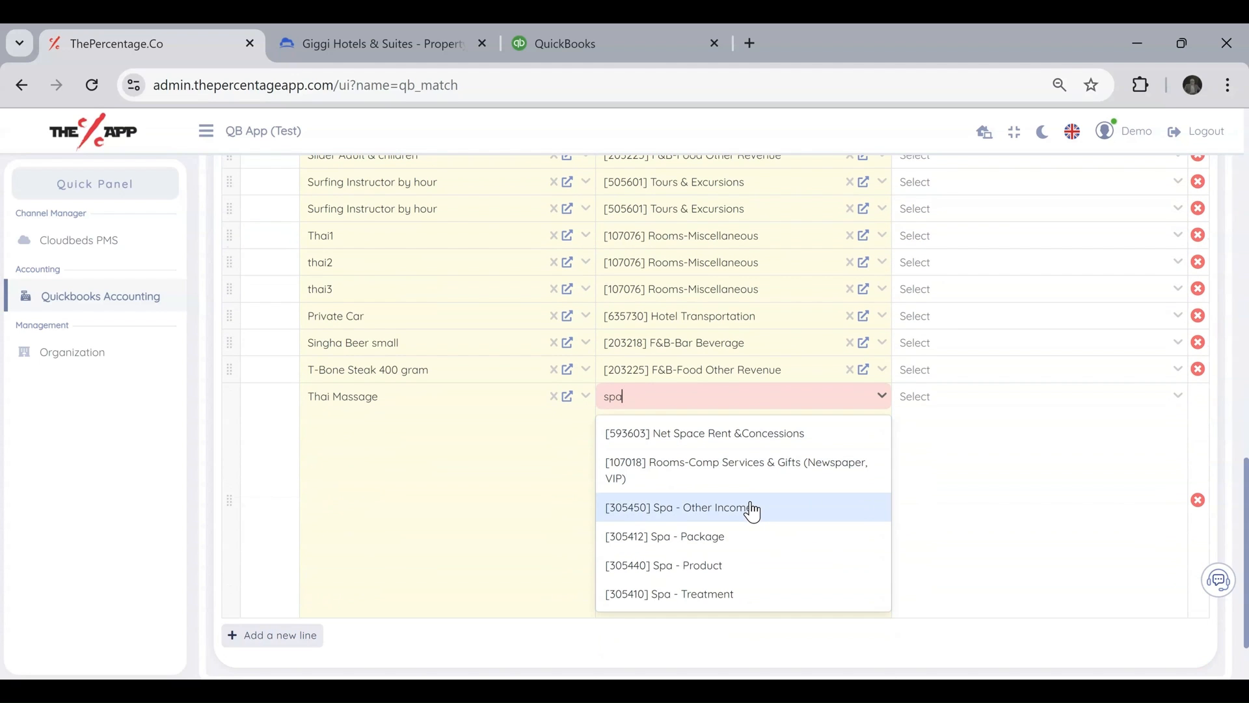
pyautogui.click(723, 593)
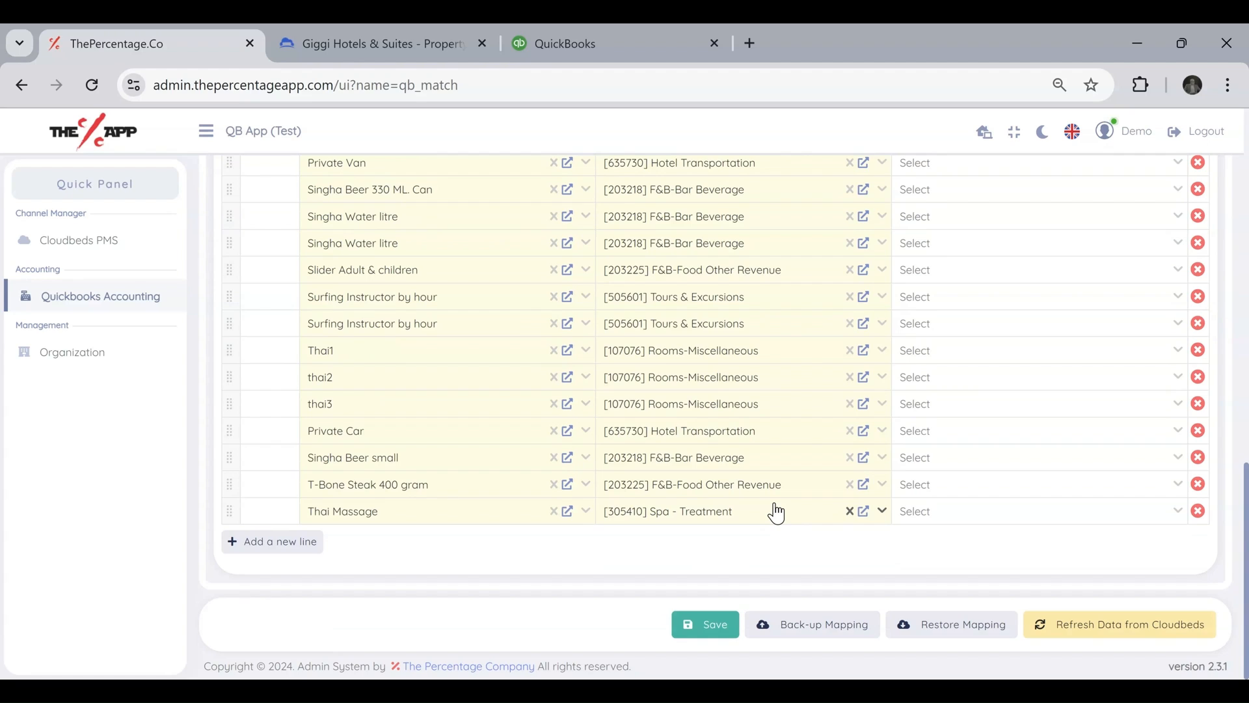
pyautogui.click(700, 623)
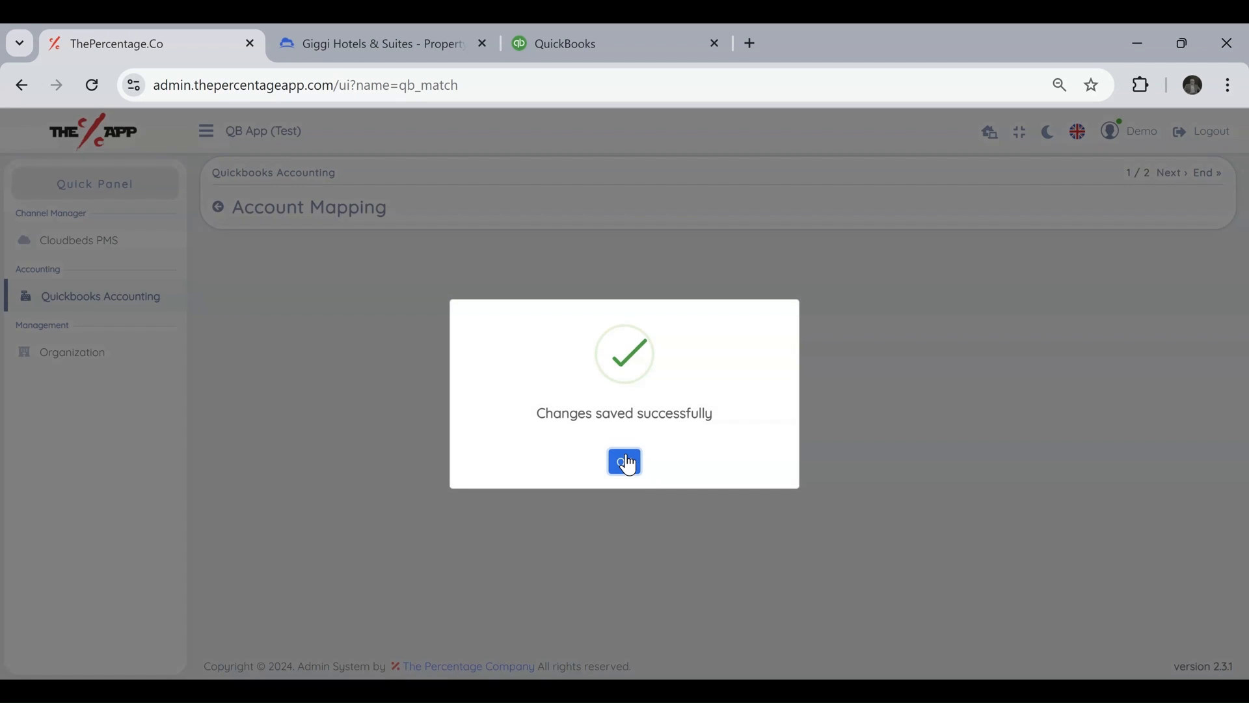
pyautogui.click(626, 462)
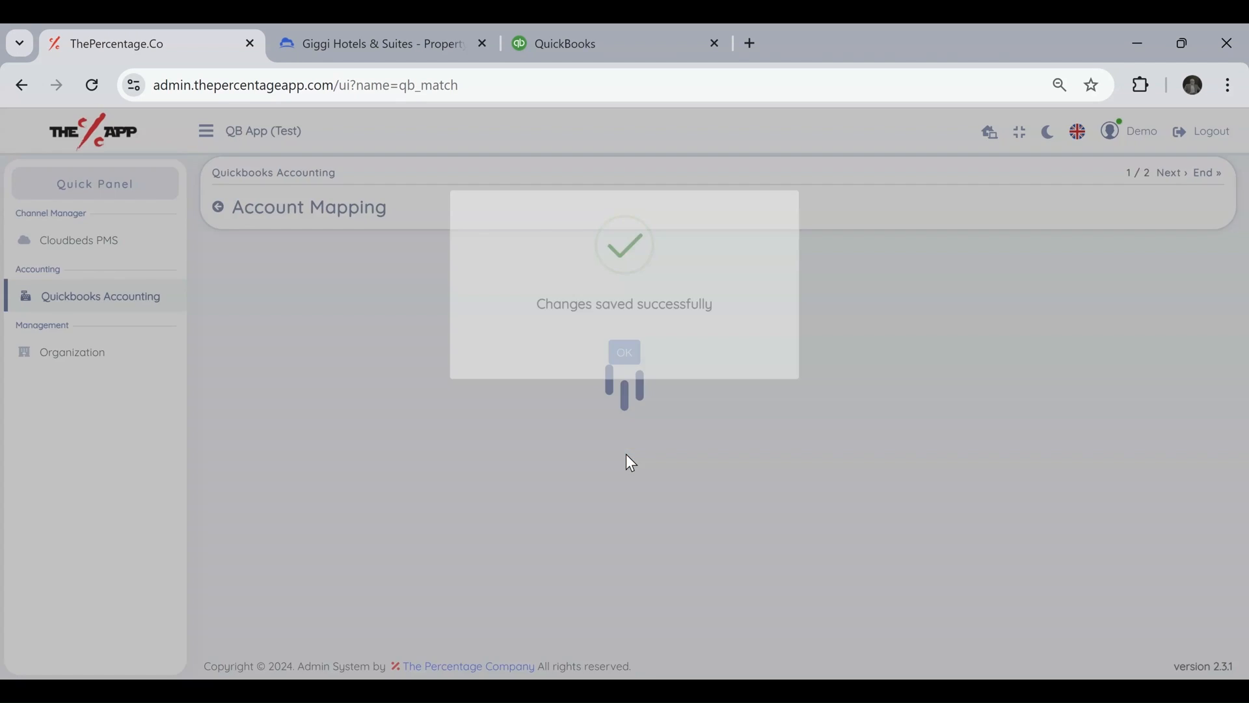
# Reopen the Items and Services mapping and check the unmapped items and the Quickbooks accounts assigned to each Cloudbeds item.
pyautogui.click(374, 258)
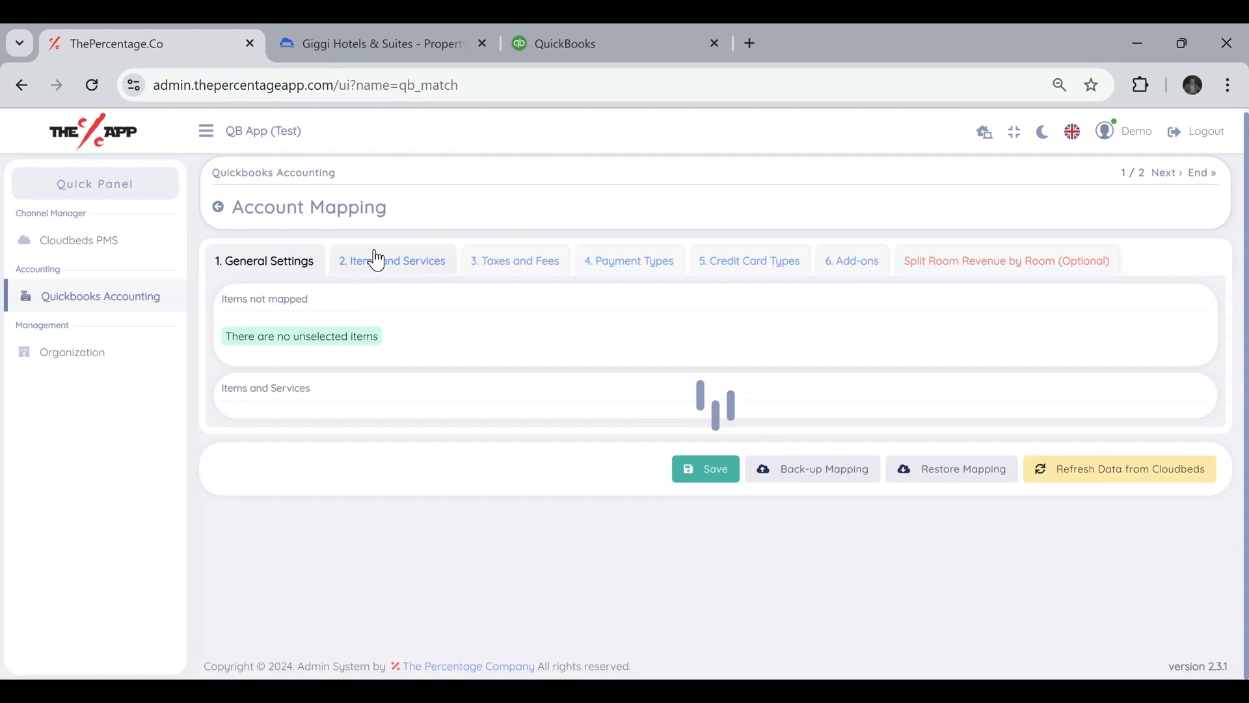
pyautogui.moveTo(226, 336); pyautogui.dragTo(418, 339)
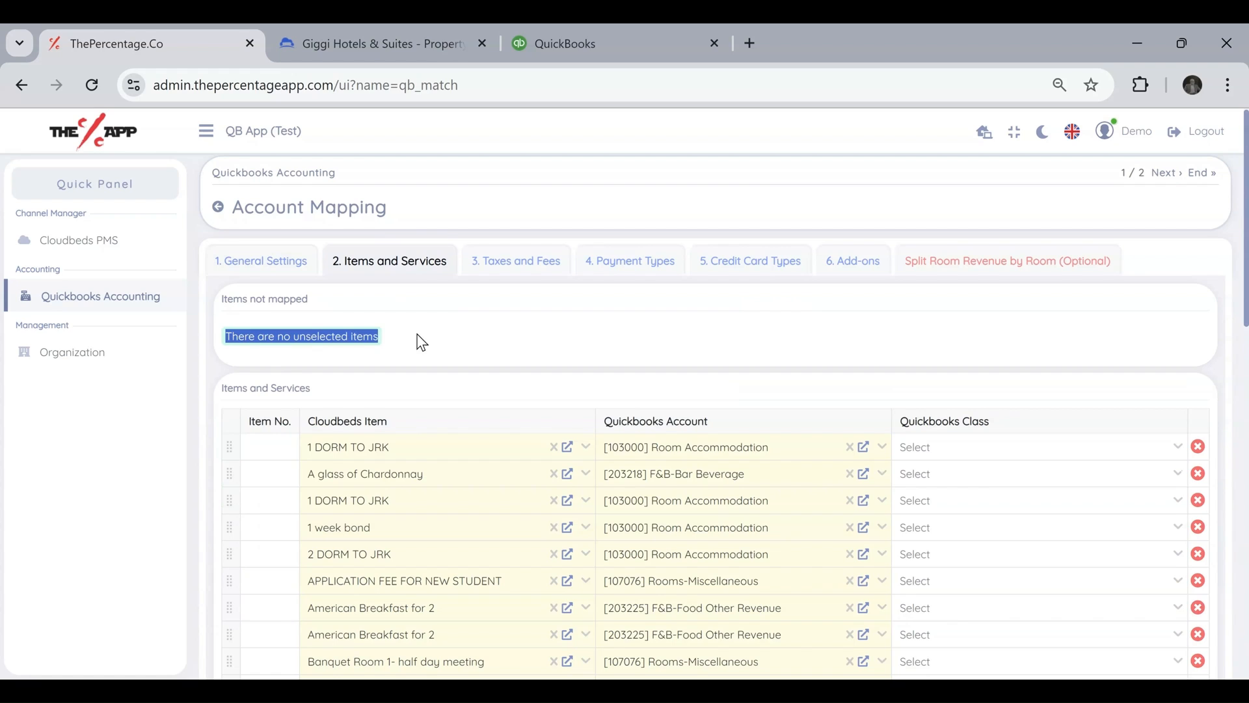
pyautogui.click(520, 349)
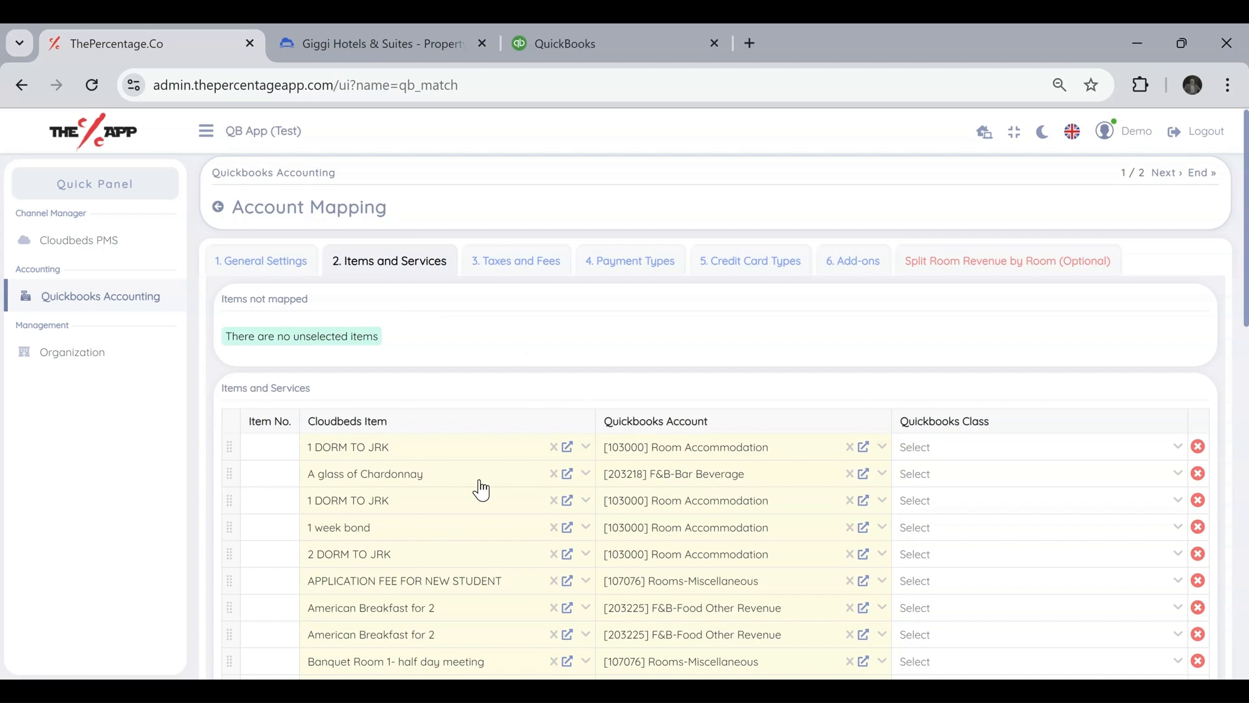
pyautogui.scroll(-1, 482, 490)
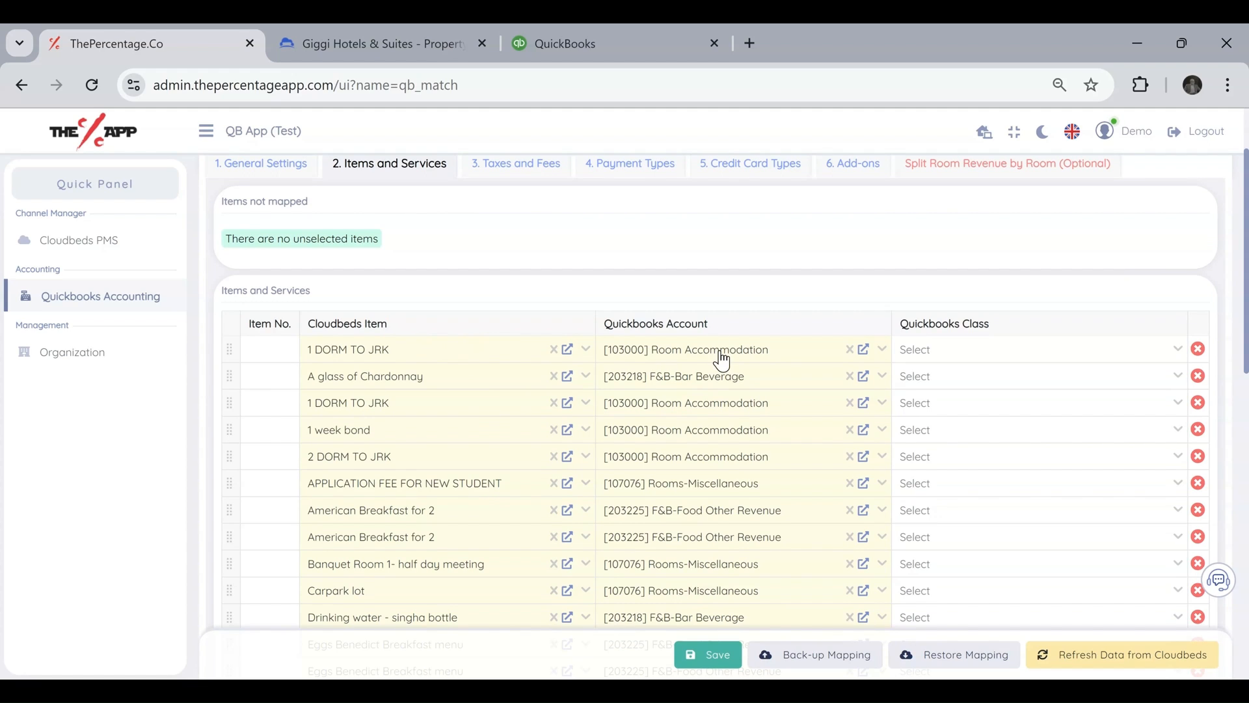
pyautogui.scroll(-2, 729, 420)
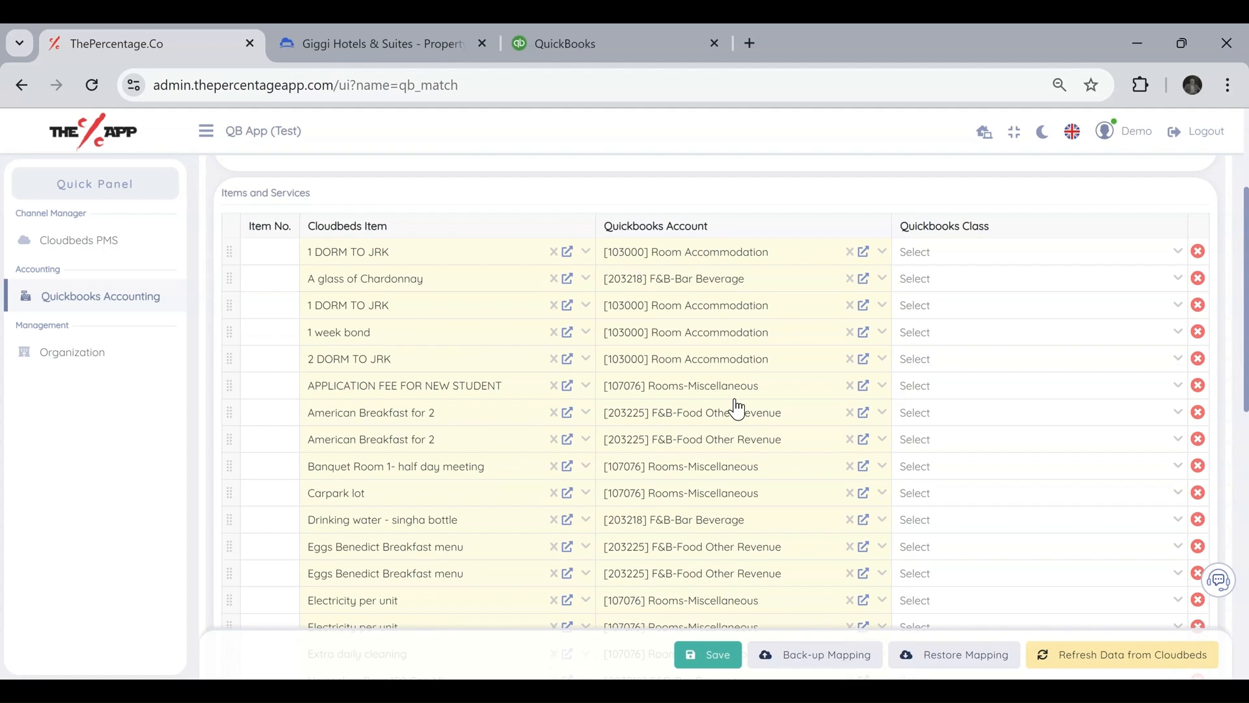
pyautogui.scroll(-10, 736, 408)
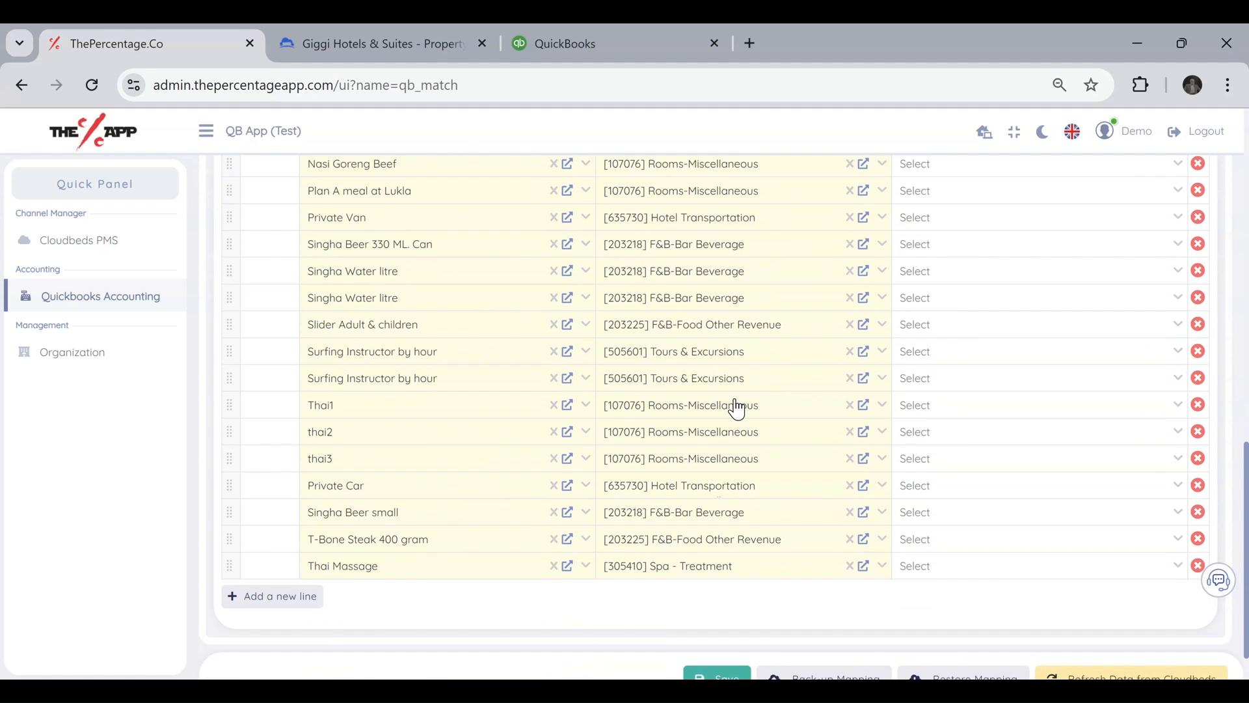
pyautogui.scroll(15, 577, 354)
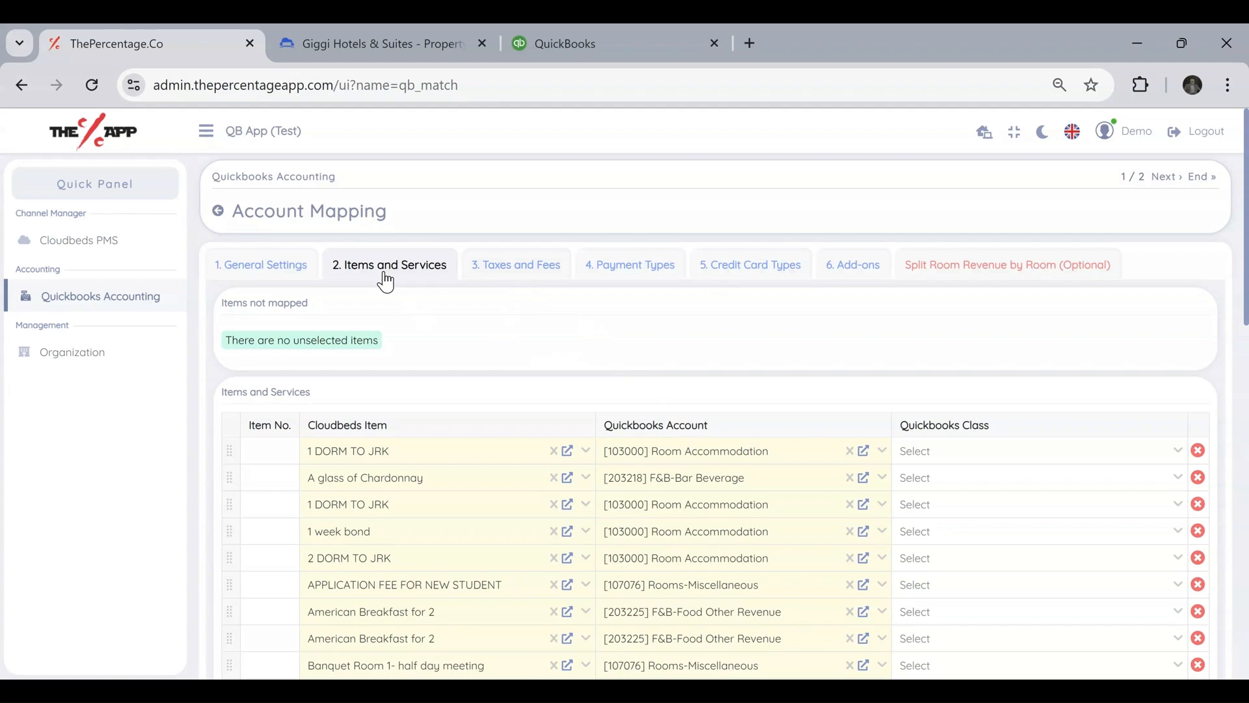
# Open the Taxes and Fees mapping and review which Cloudbeds taxes and fees are not mapped.
pyautogui.click(533, 276)
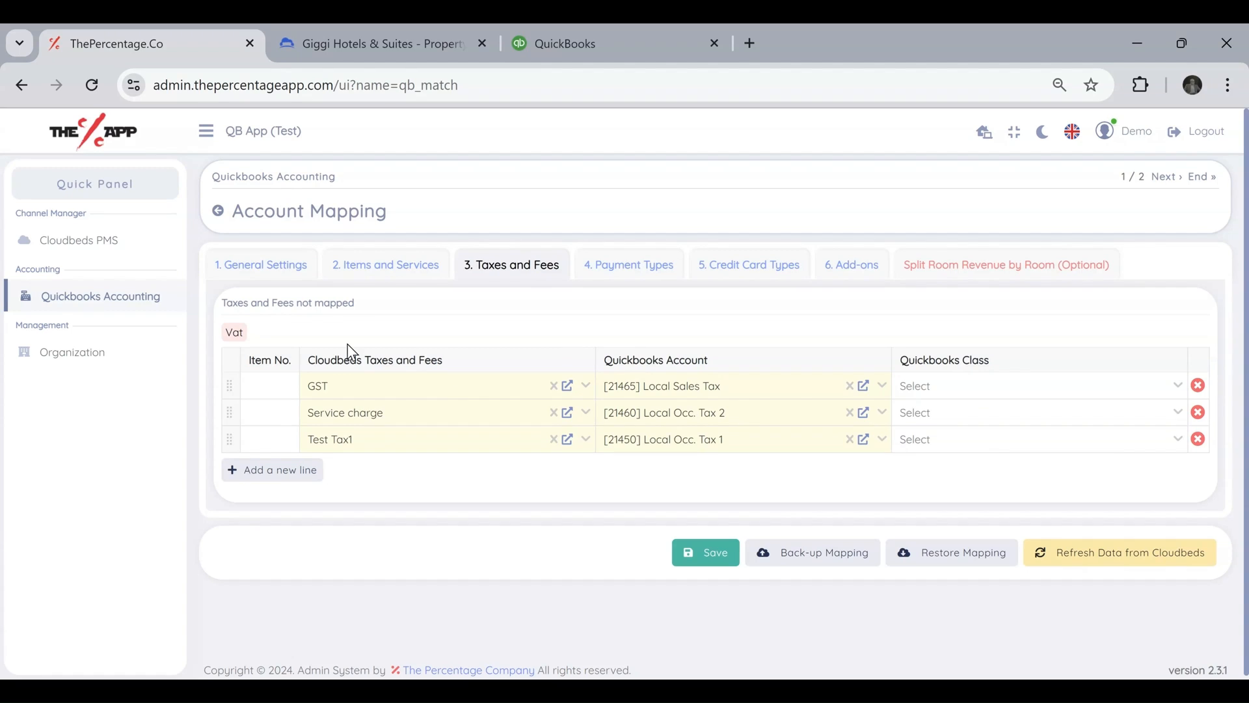
pyautogui.doubleClick(234, 333)
pyautogui.moveTo(224, 304); pyautogui.dragTo(356, 313)
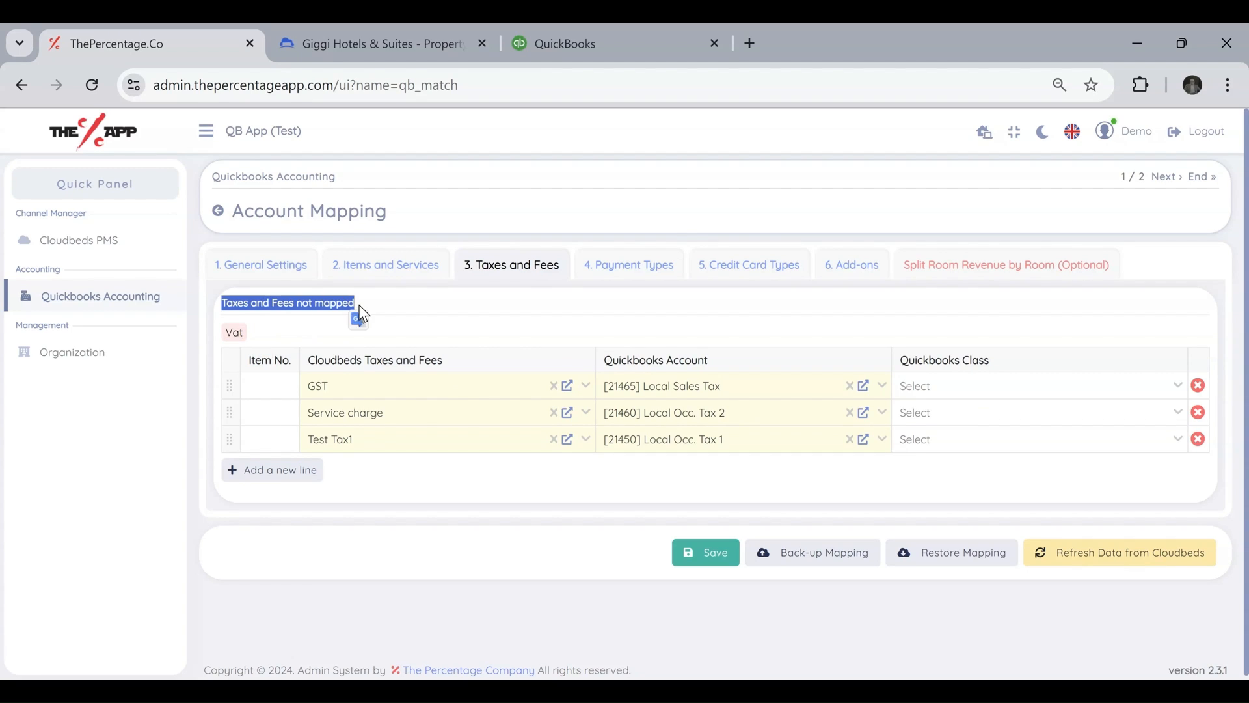
pyautogui.click(310, 338)
pyautogui.doubleClick(229, 333)
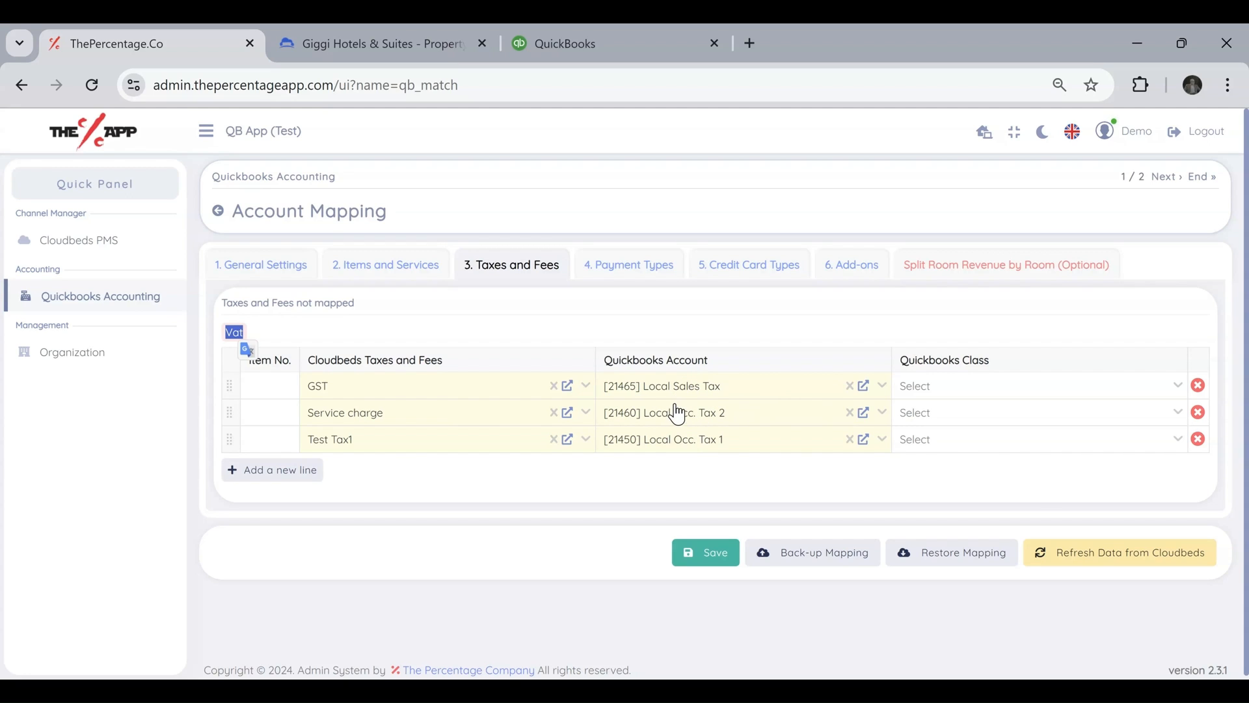
# Add a tax mapping line assigning Vat to the Quickbooks account [21465] Local Sales Tax.
pyautogui.click(260, 477)
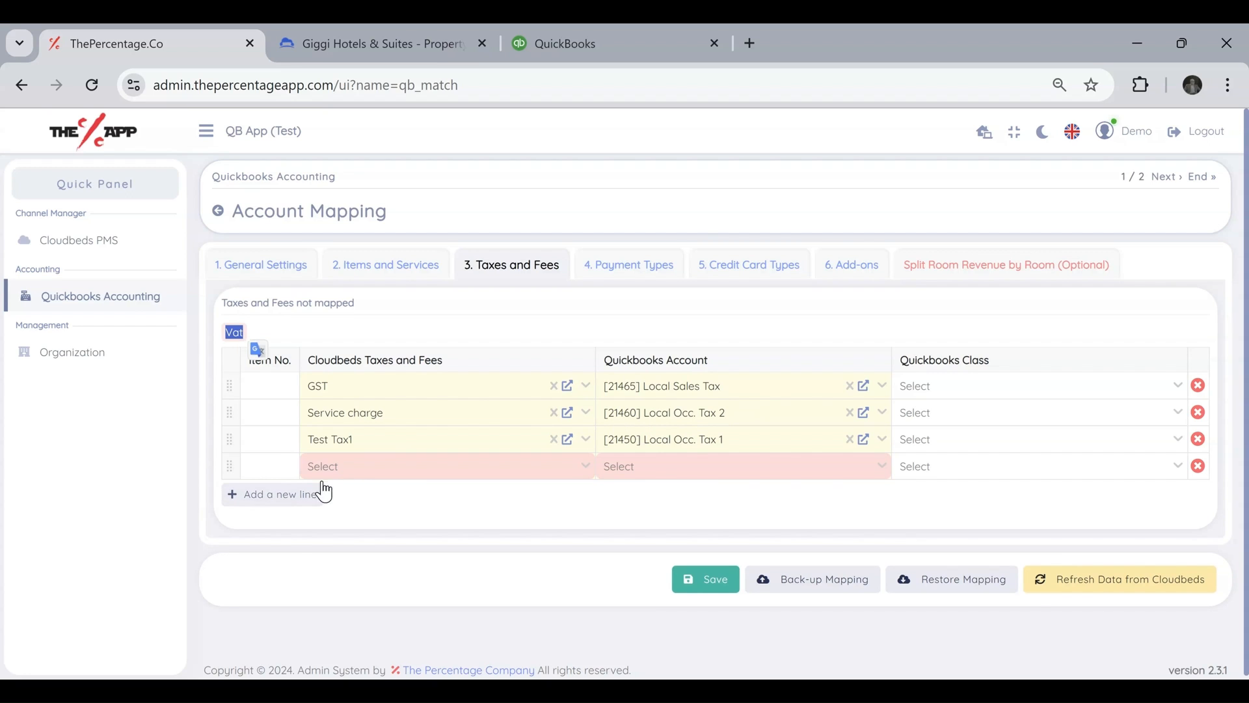
pyautogui.click(357, 473)
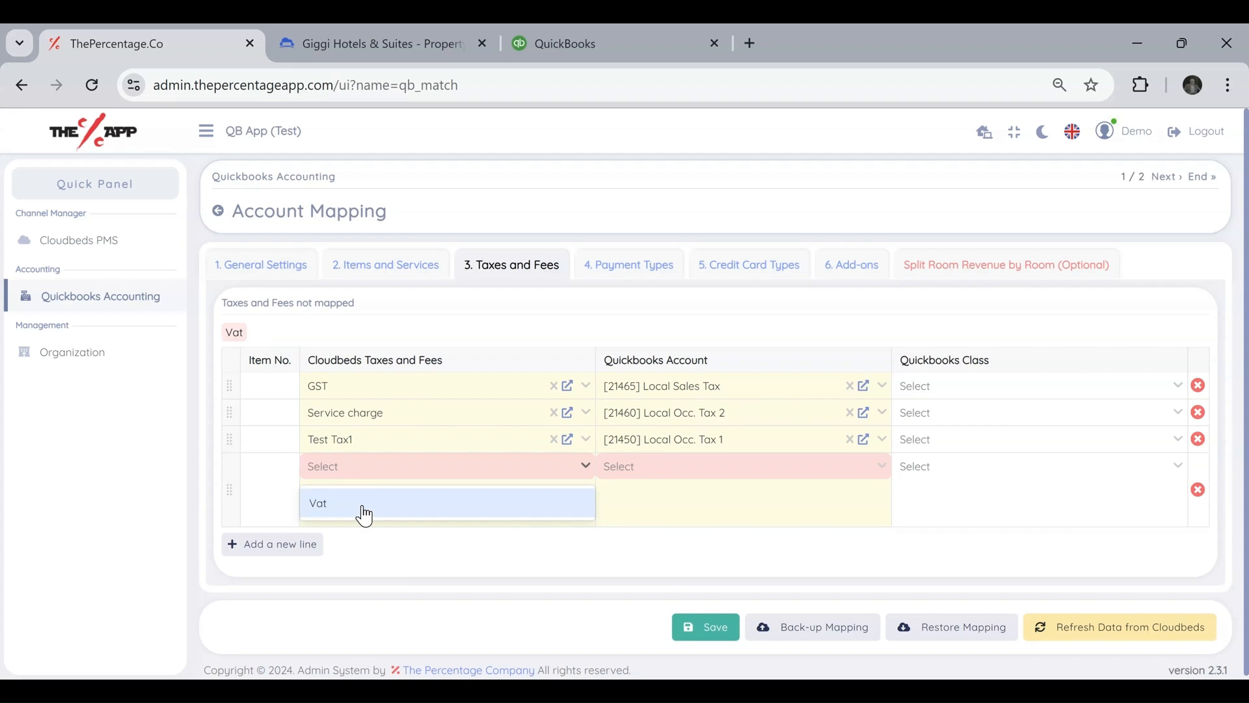
pyautogui.click(363, 510)
pyautogui.click(653, 473)
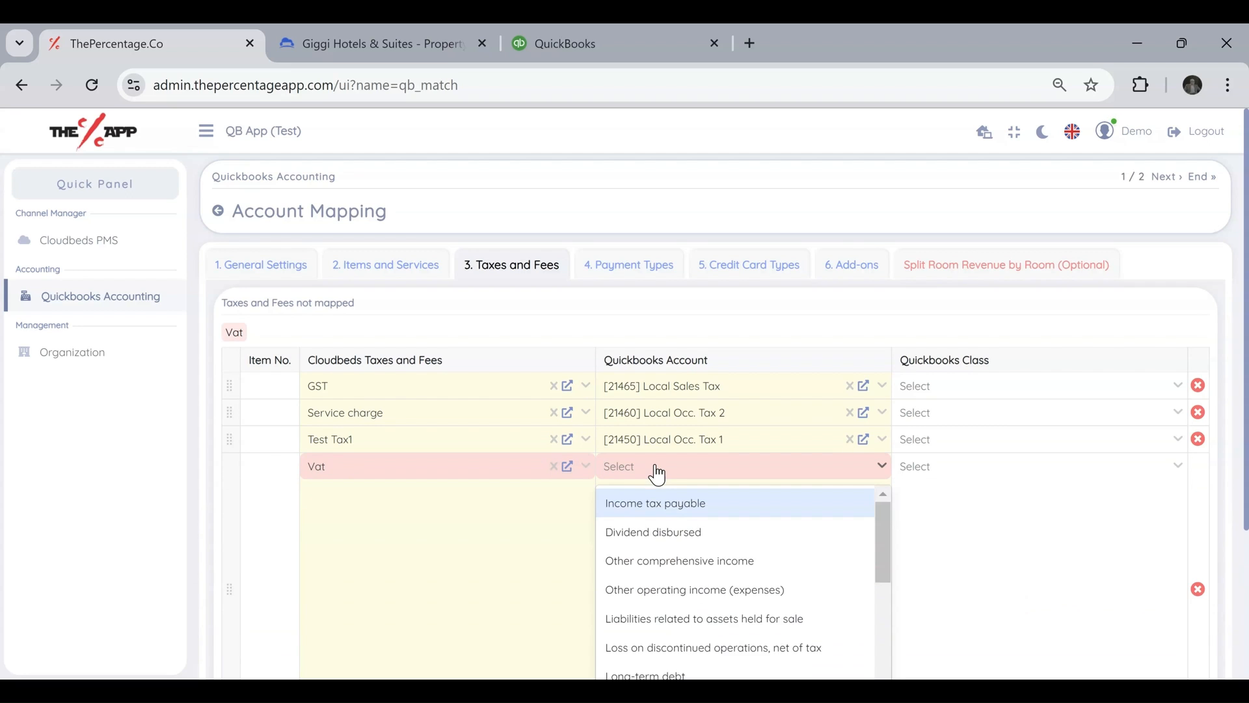
pyautogui.write('local')
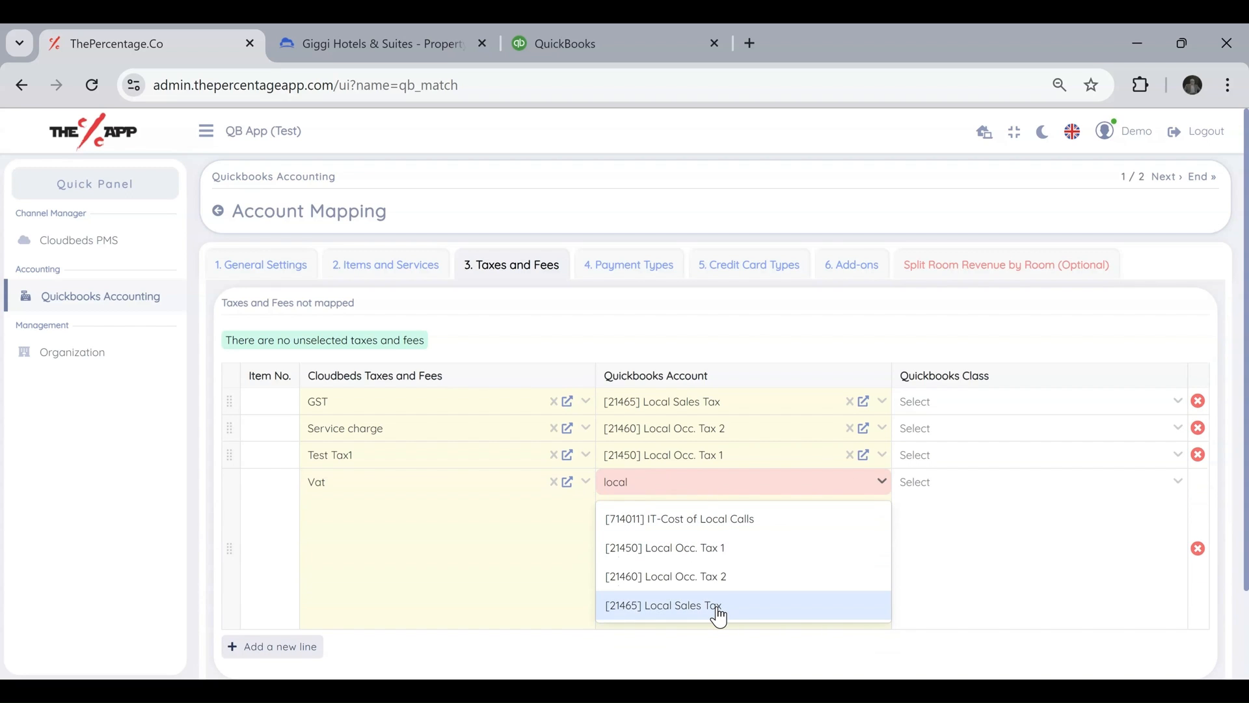
pyautogui.click(719, 612)
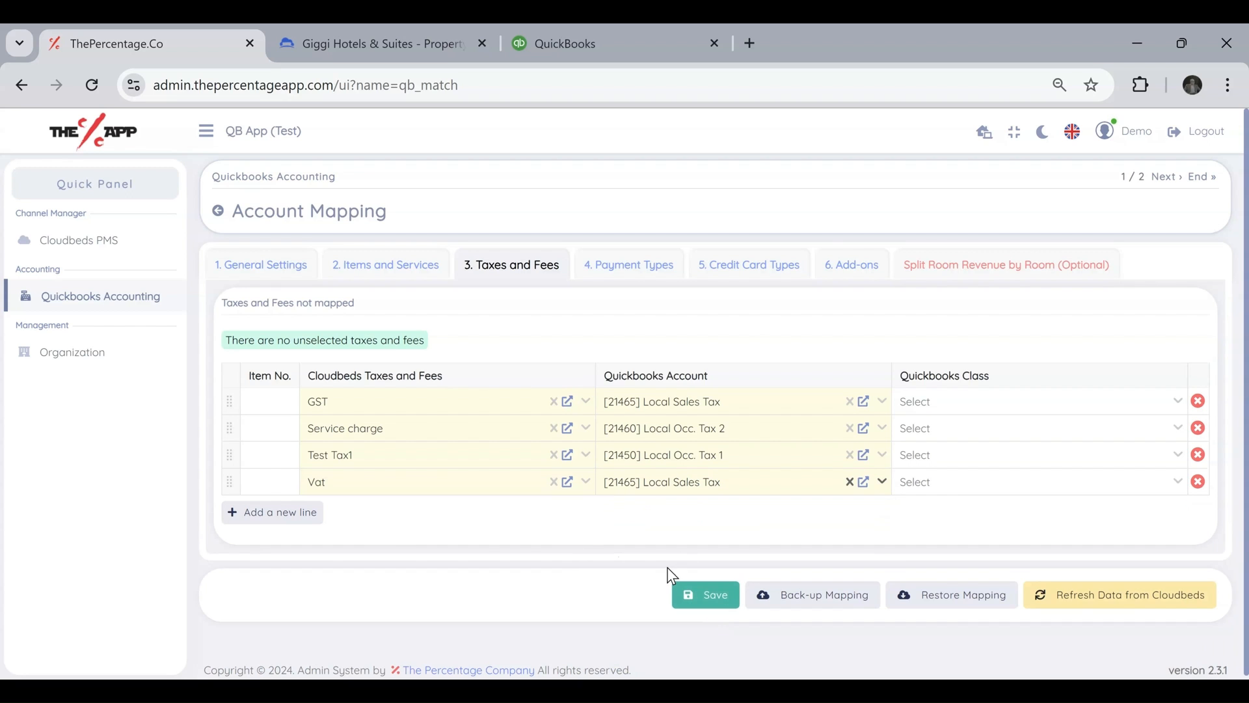
# Open the Payment Types mapping and review the generic VOID transaction settings and the payments not mapped.
pyautogui.click(642, 267)
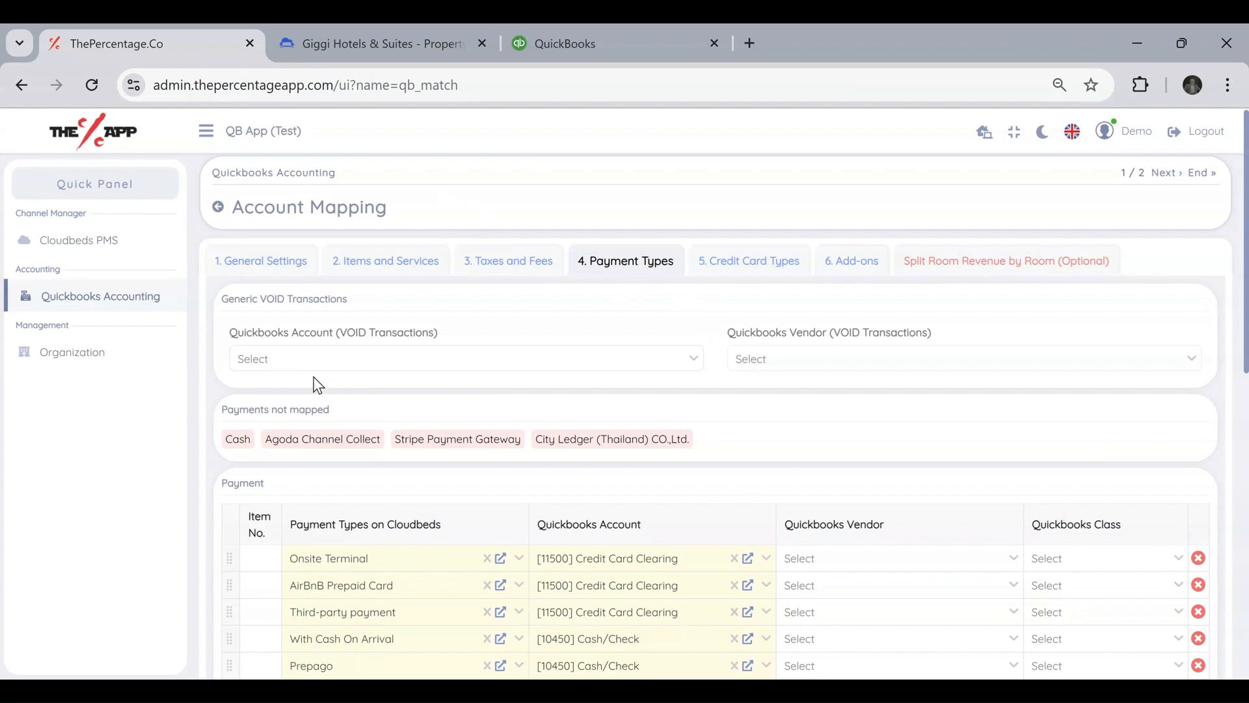
pyautogui.scroll(-2, 315, 385)
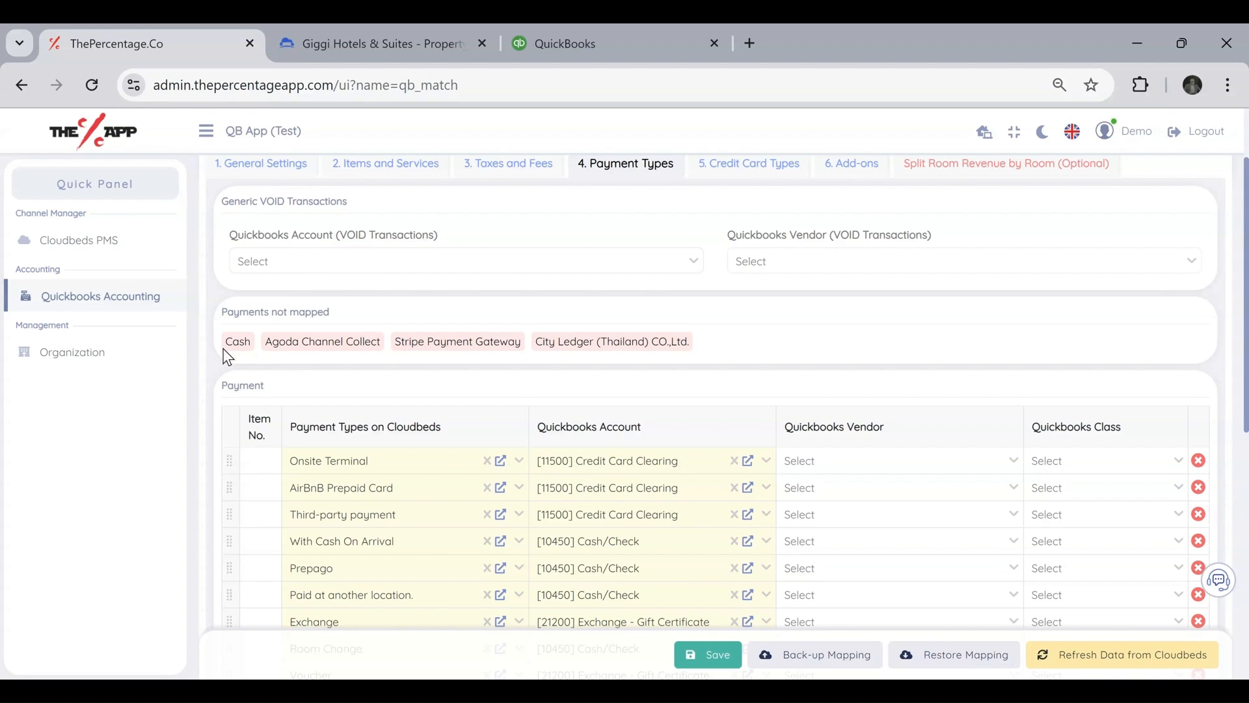
pyautogui.moveTo(225, 311); pyautogui.dragTo(330, 312)
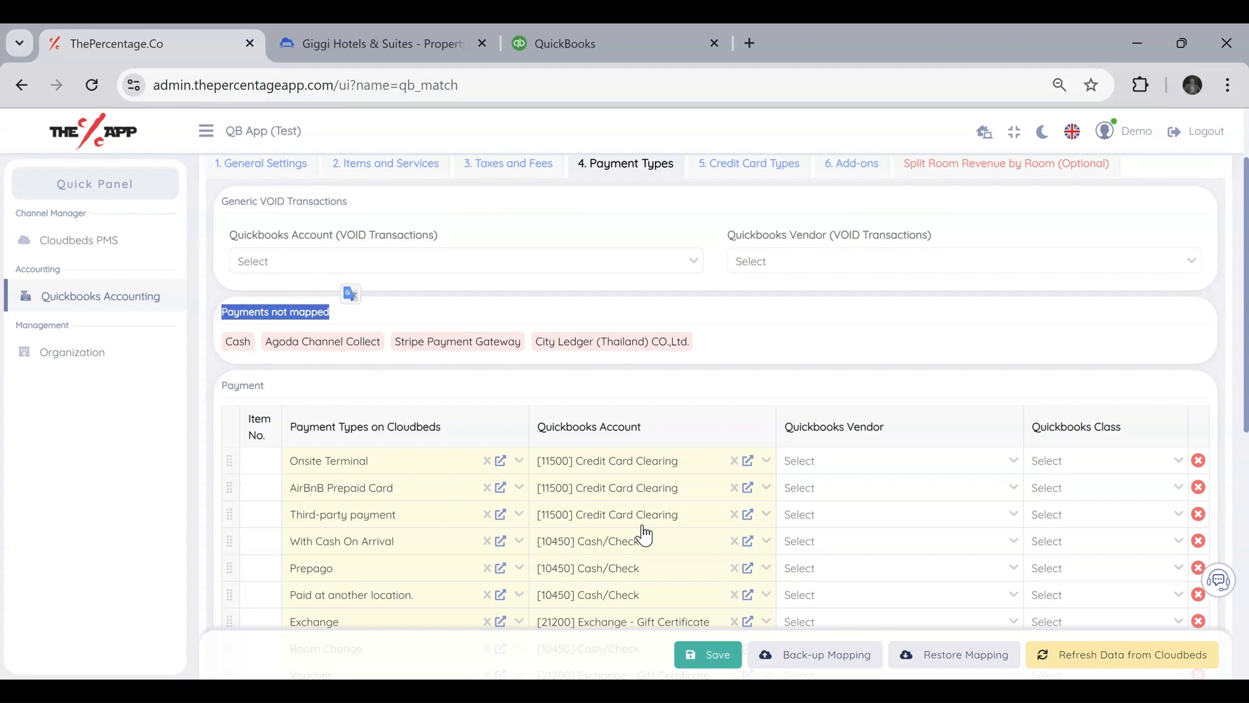
pyautogui.click(244, 358)
pyautogui.moveTo(227, 341); pyautogui.dragTo(706, 364)
pyautogui.click(768, 352)
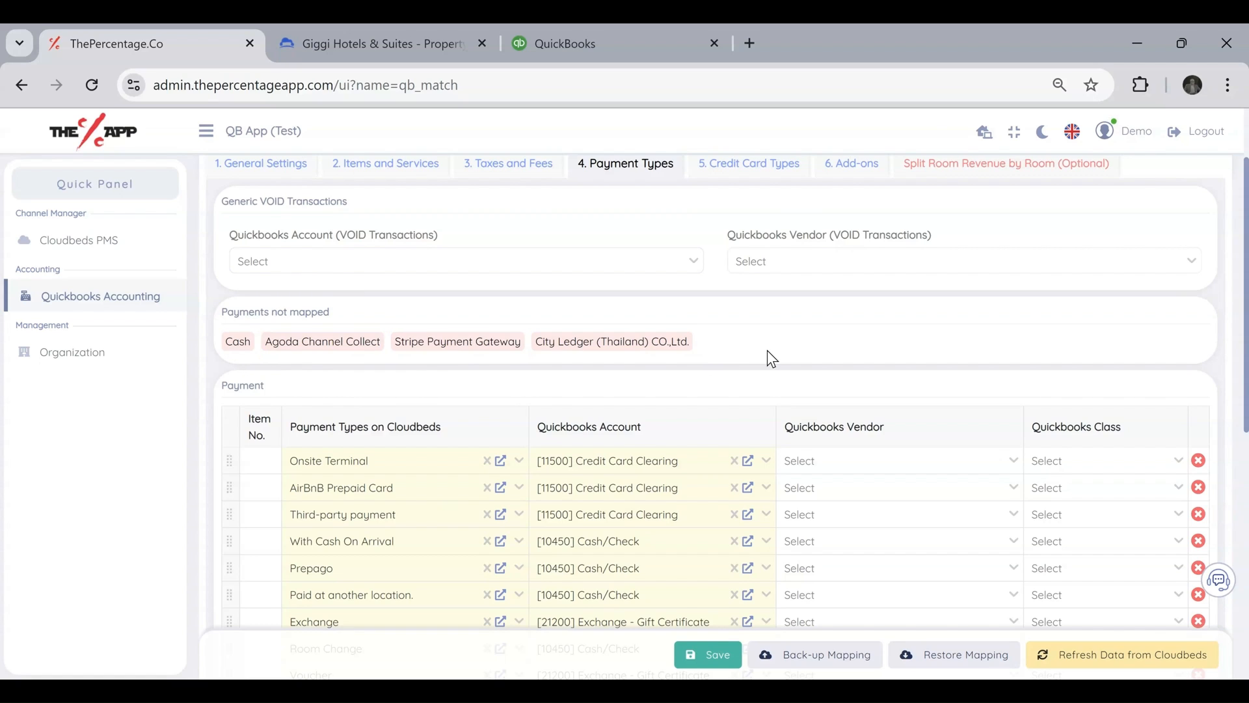
# Add a payment mapping line assigning Cash to the Quickbooks account [10450] Cash/Check.
pyautogui.scroll(-8, 763, 357)
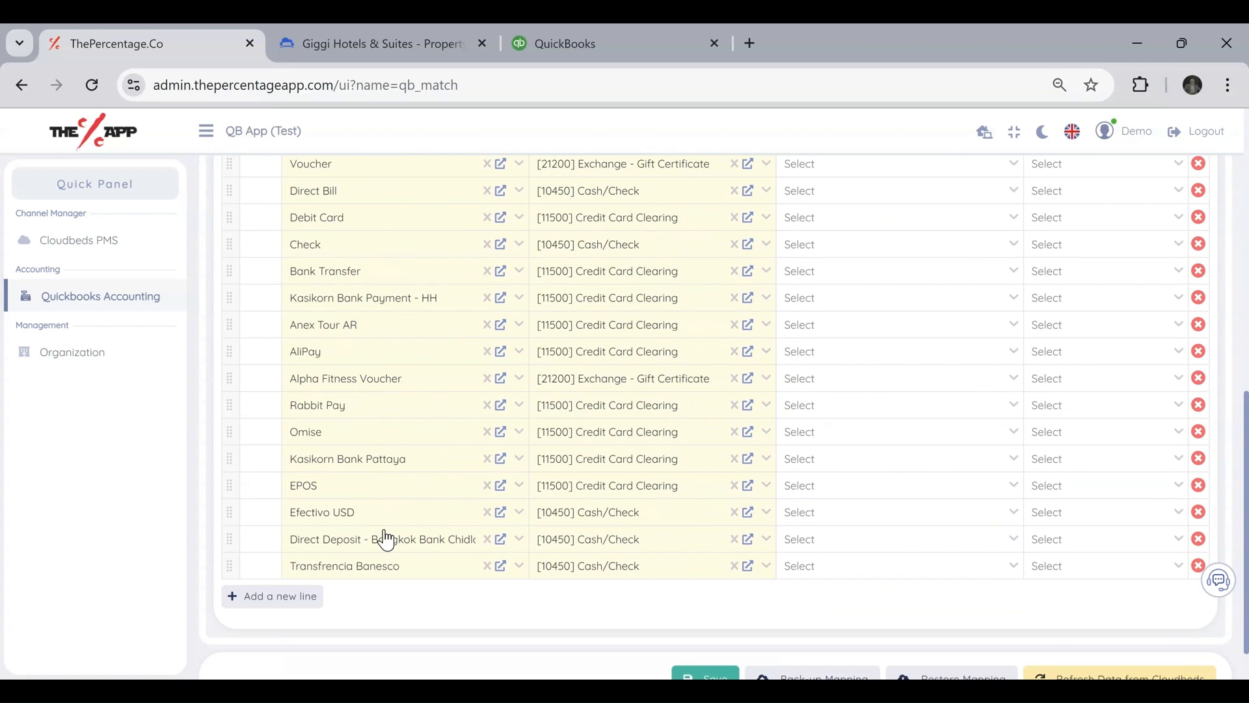
pyautogui.click(276, 596)
pyautogui.click(340, 601)
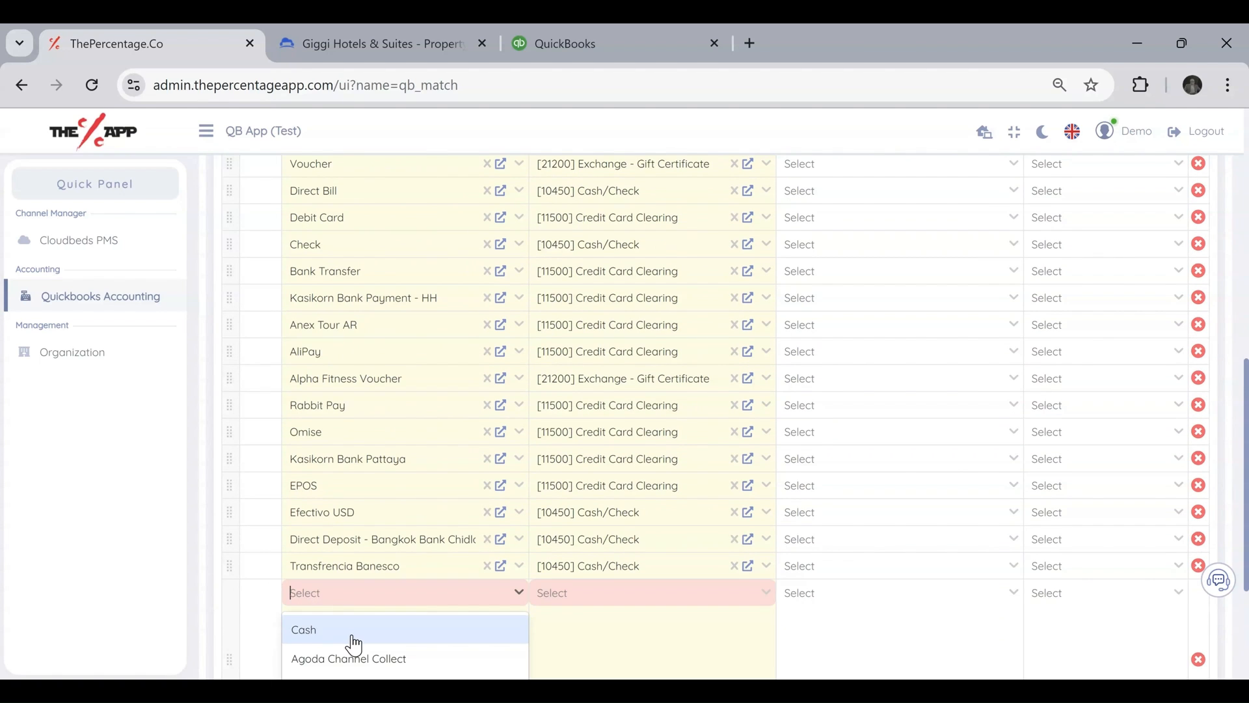
pyautogui.click(350, 633)
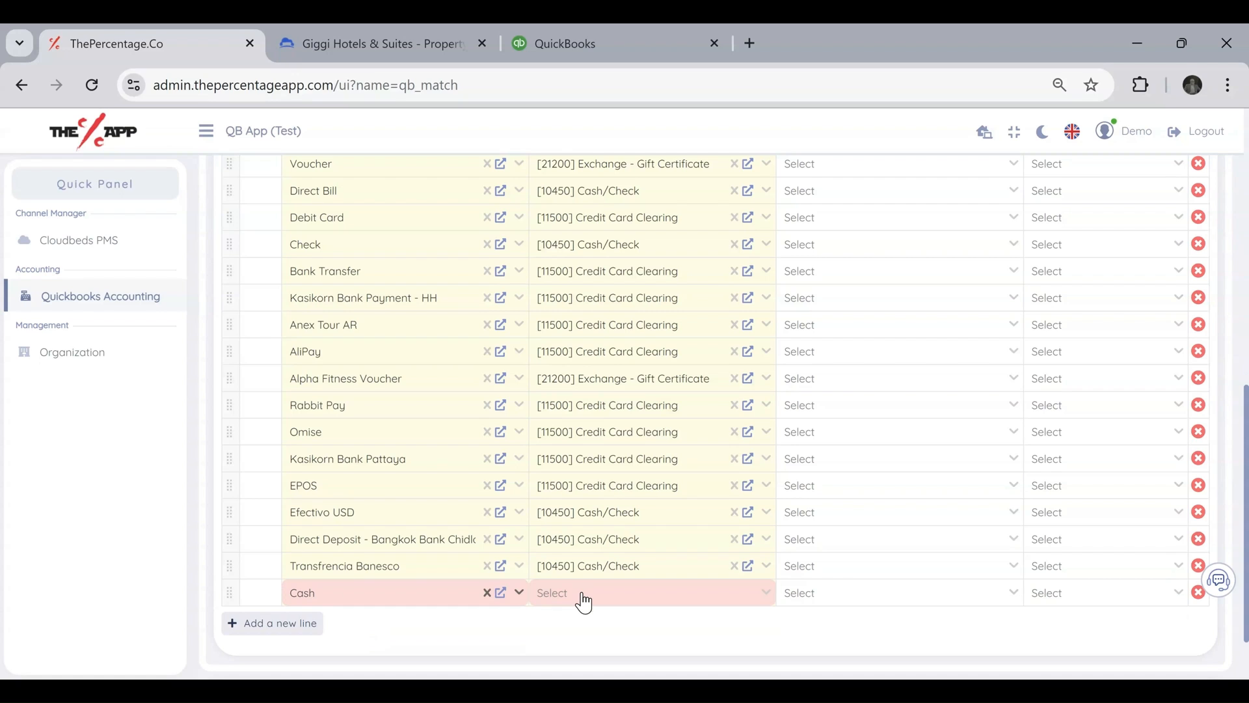
pyautogui.click(582, 594)
pyautogui.write('cash')
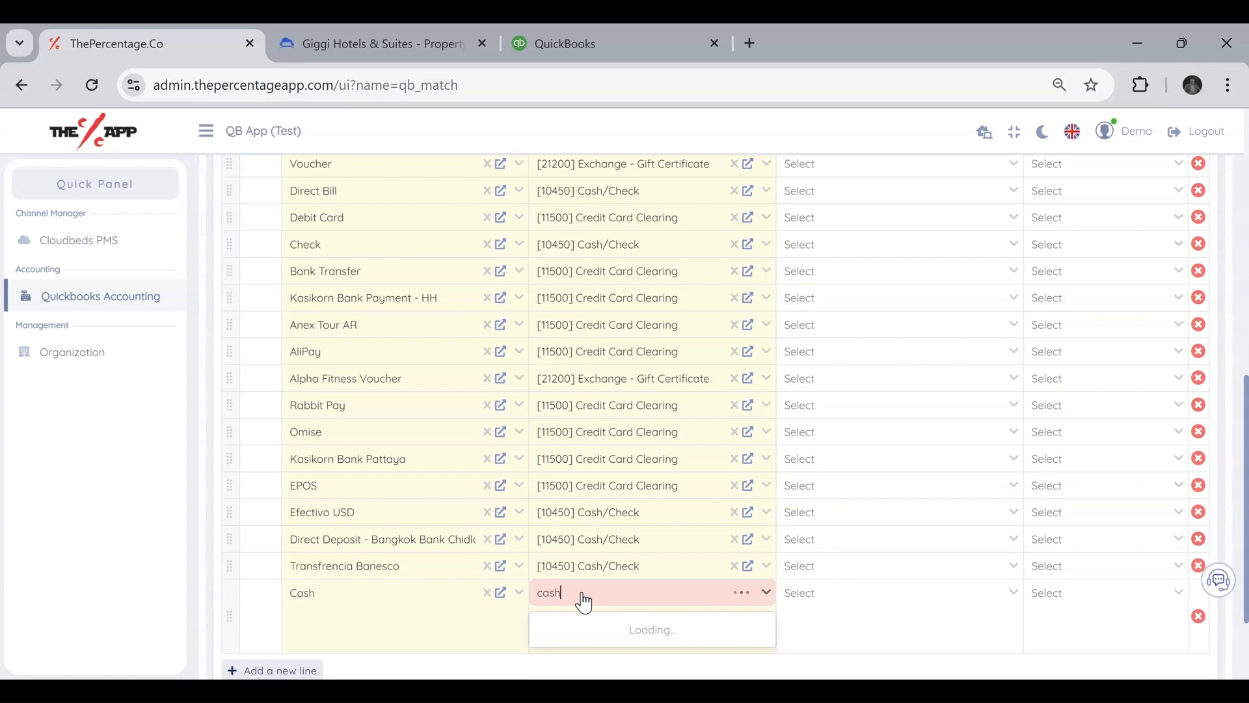
pyautogui.scroll(-1, 645, 581)
pyautogui.click(634, 563)
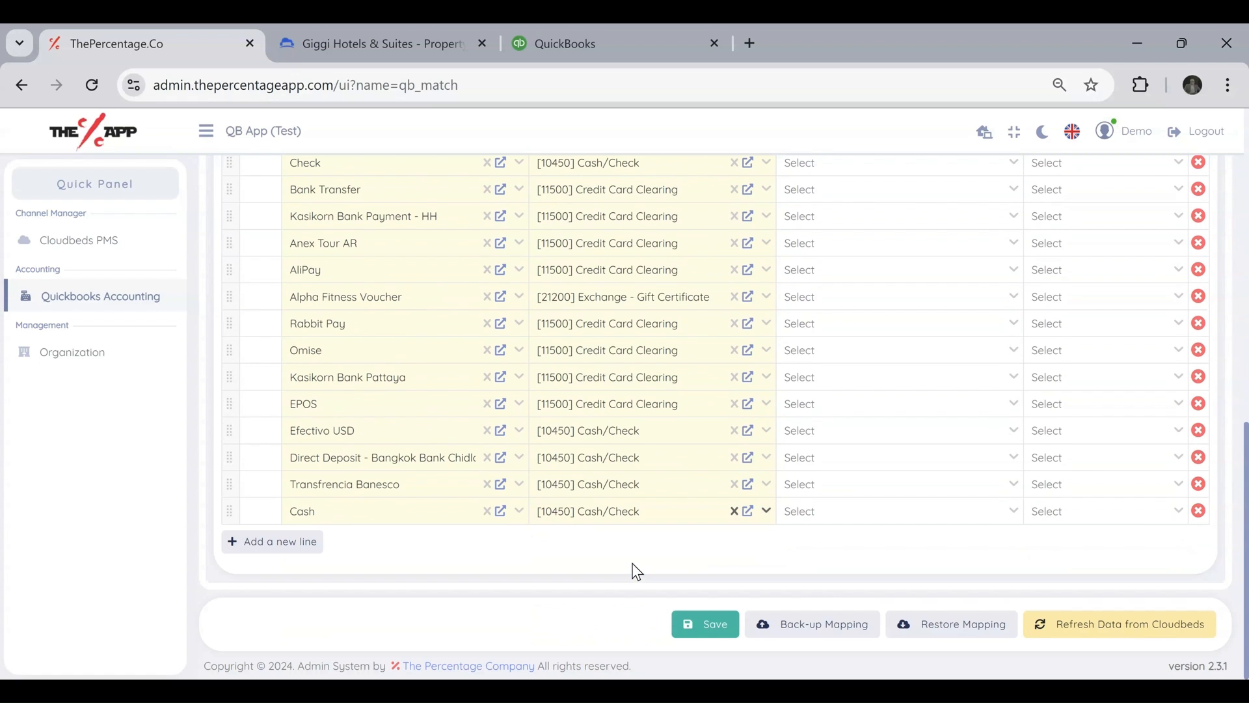
# Add a payment mapping line assigning Agoda Channel Collect to the Quickbooks account [10880] City Ledger.
pyautogui.click(293, 543)
pyautogui.click(349, 549)
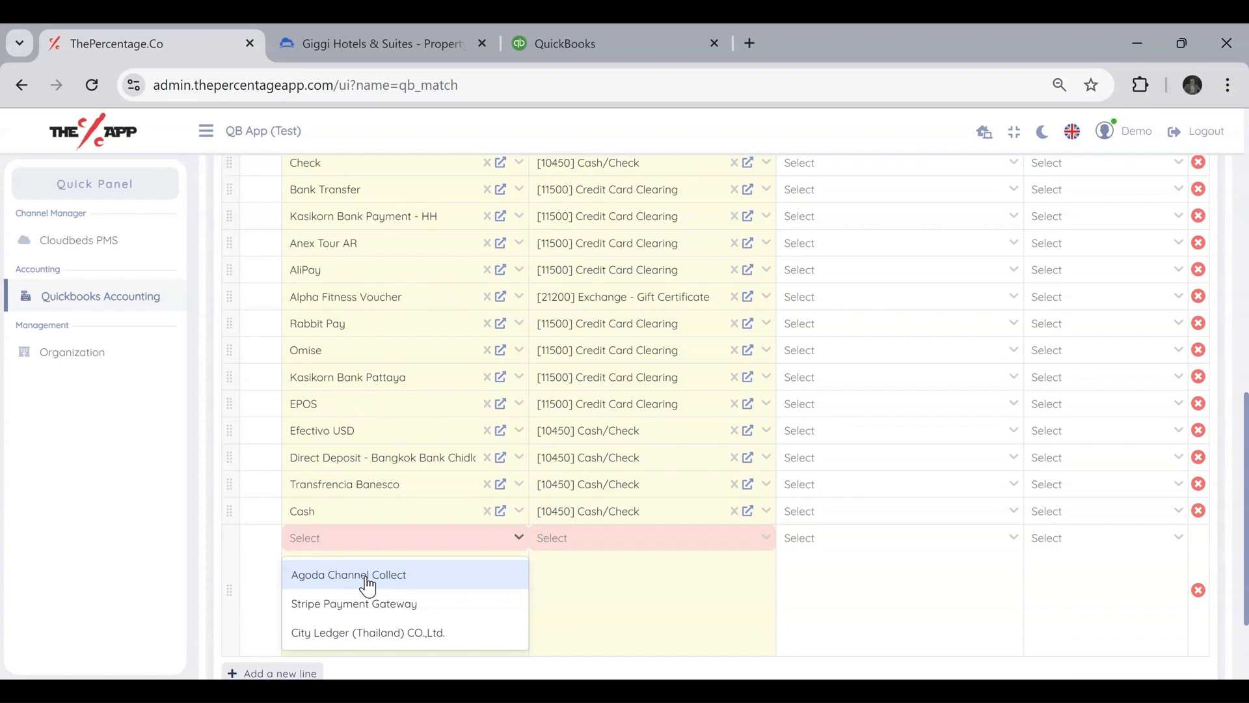
pyautogui.click(368, 585)
pyautogui.click(570, 540)
pyautogui.write('city')
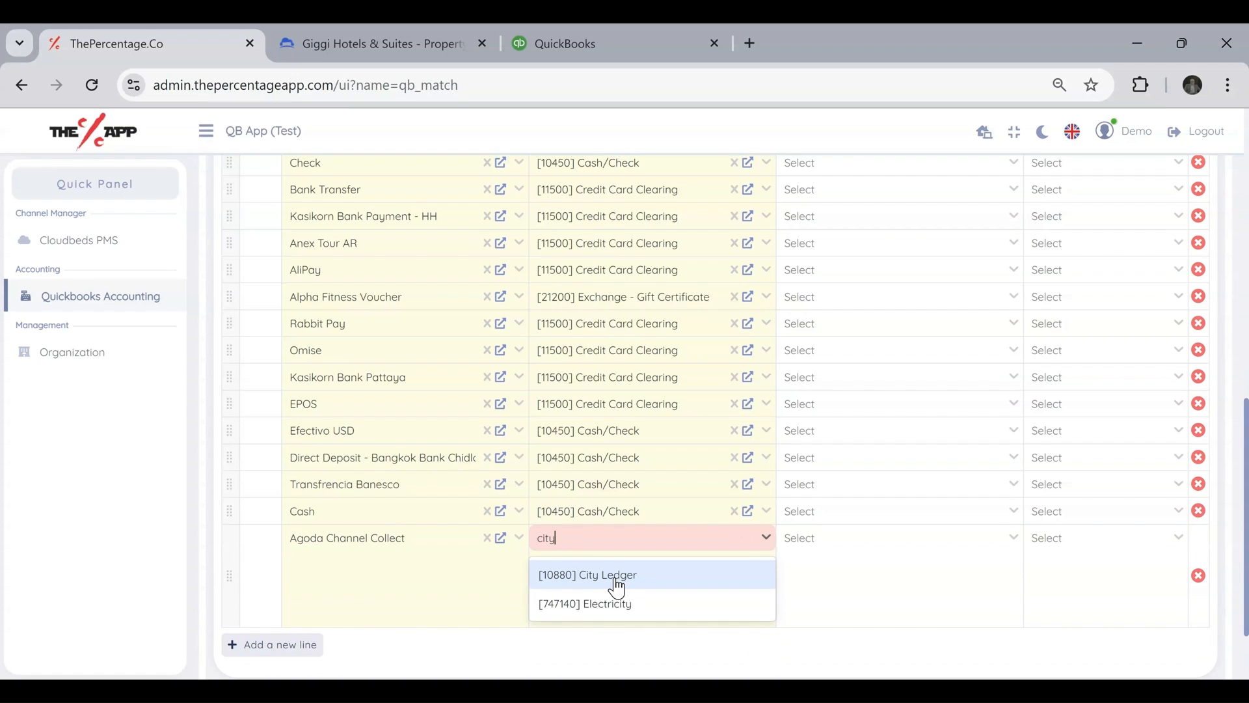
pyautogui.click(616, 587)
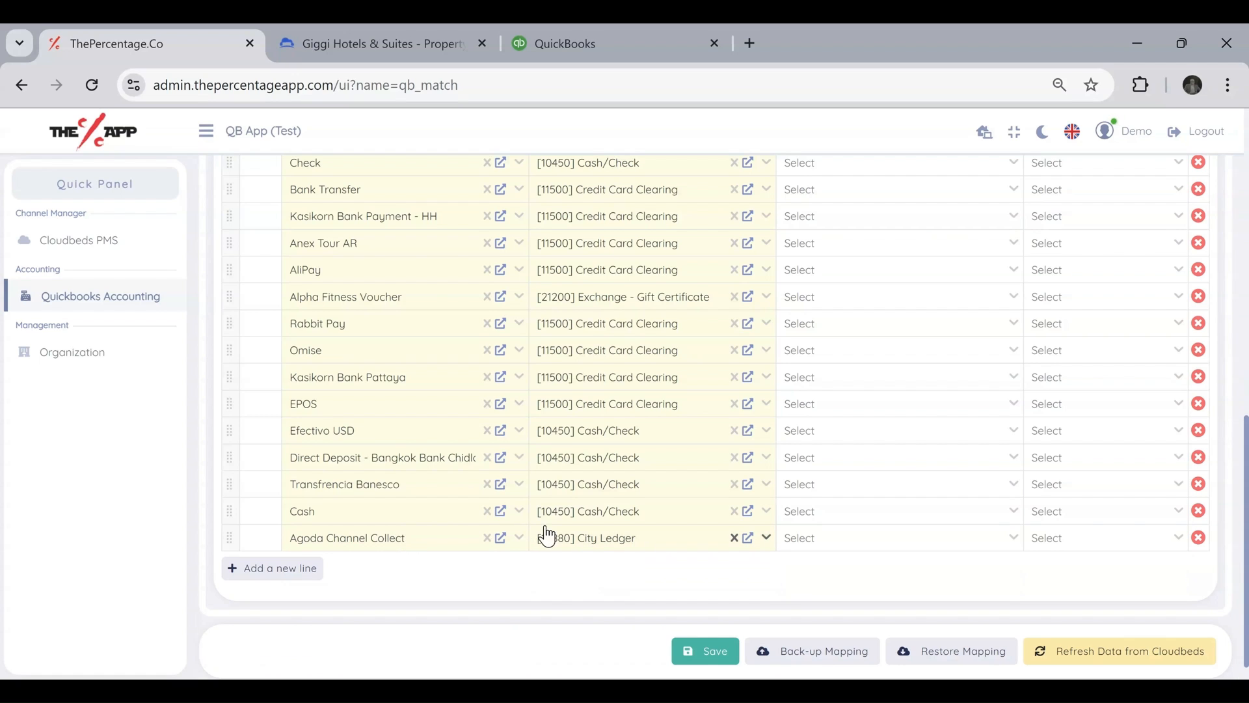
# Add a payment mapping line assigning Stripe Payment Gateway to the Quickbooks account [11500] Credit Card Clearing.
pyautogui.click(276, 572)
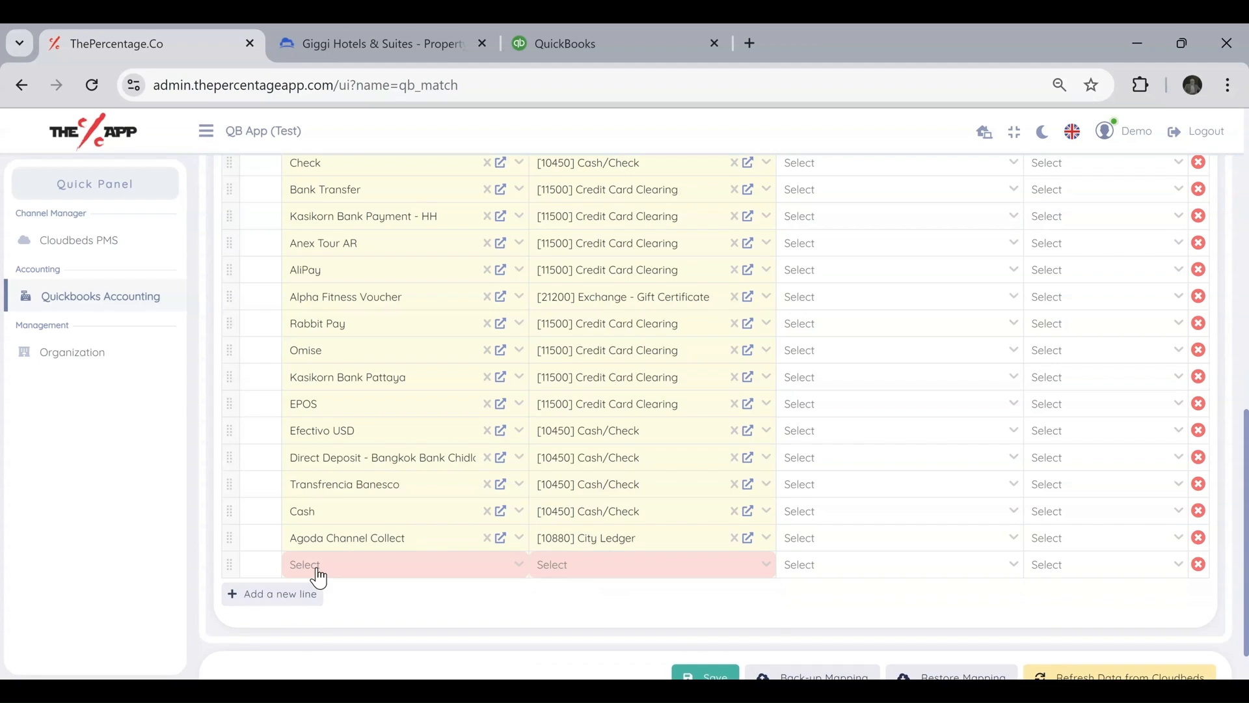
pyautogui.click(329, 576)
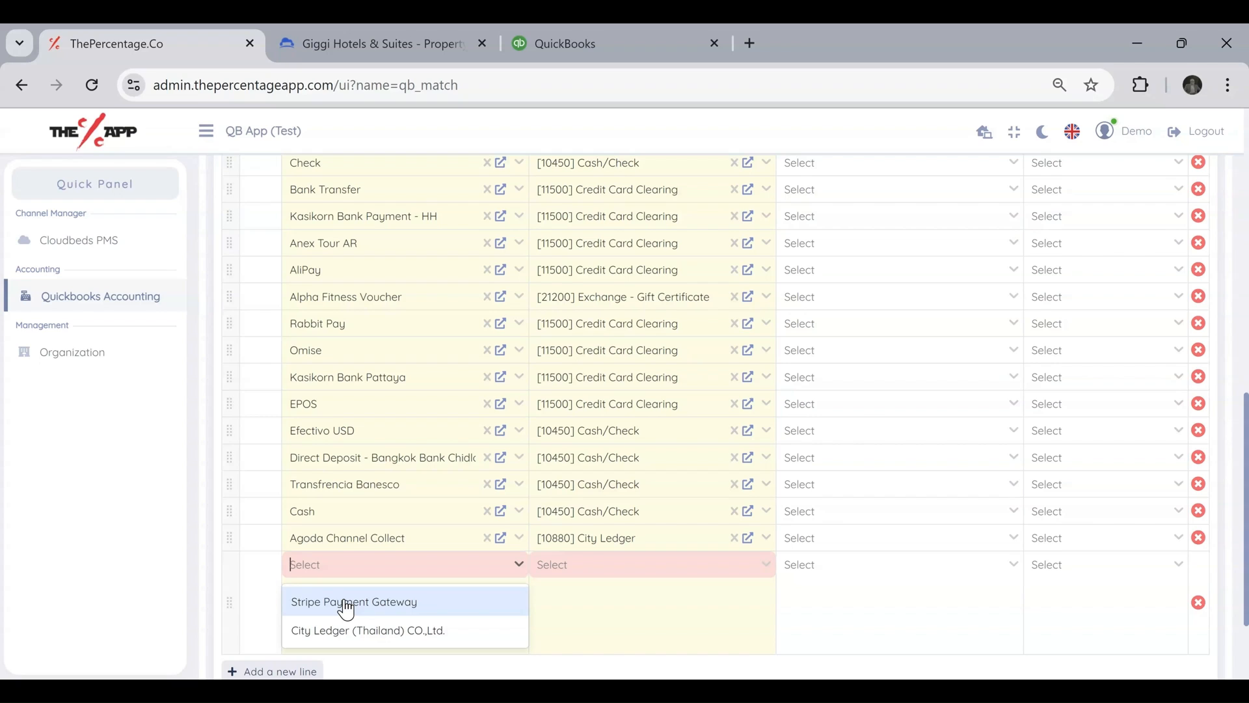
pyautogui.click(346, 608)
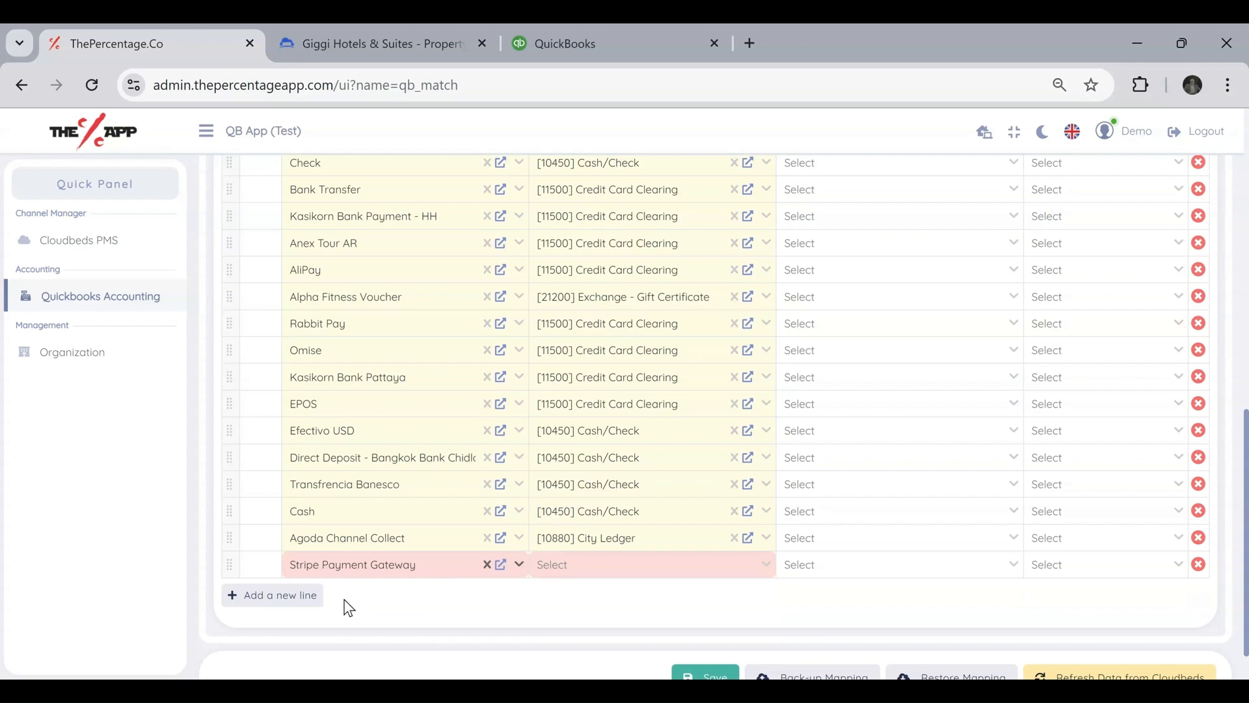
pyautogui.click(545, 566)
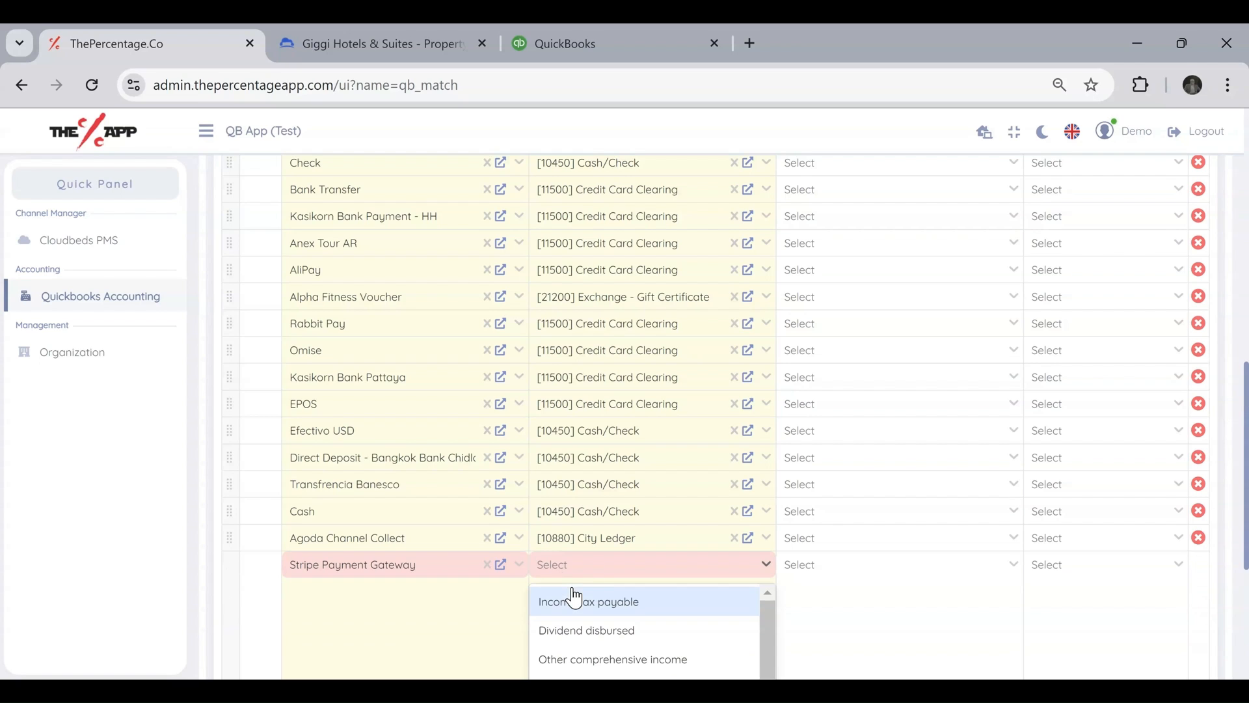
pyautogui.write('clear')
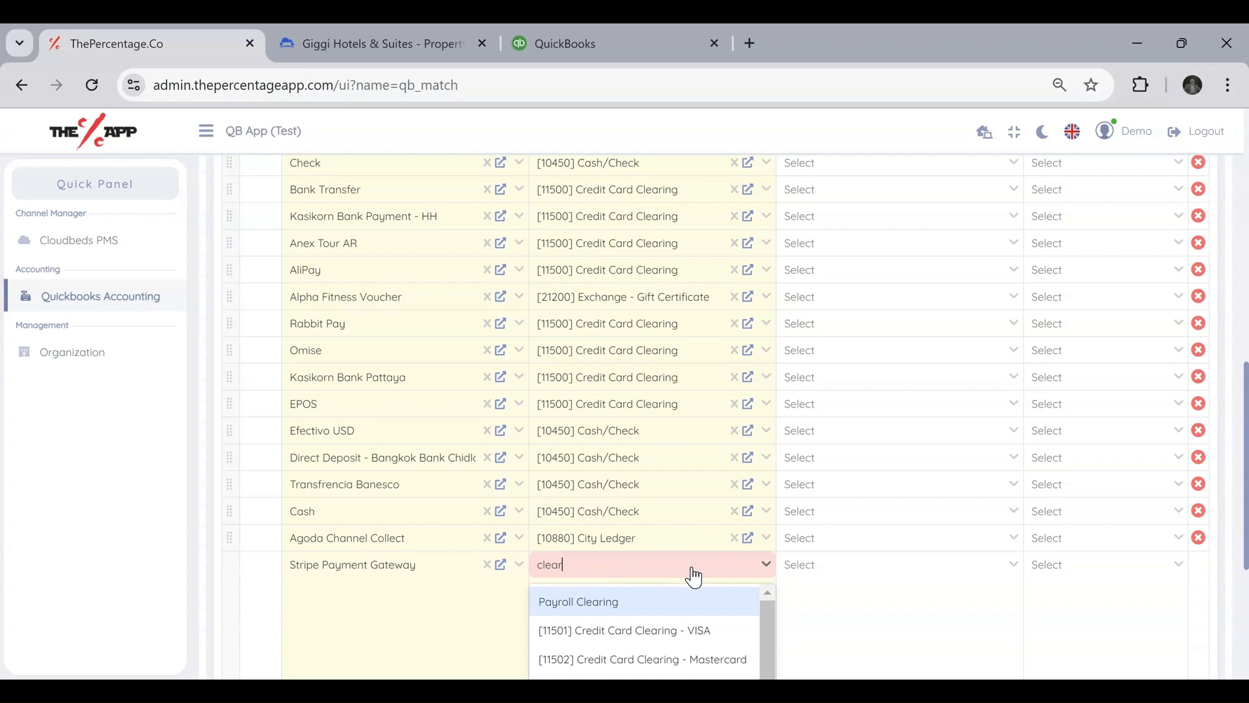
pyautogui.scroll(-2, 693, 576)
pyautogui.scroll(-2, 798, 466)
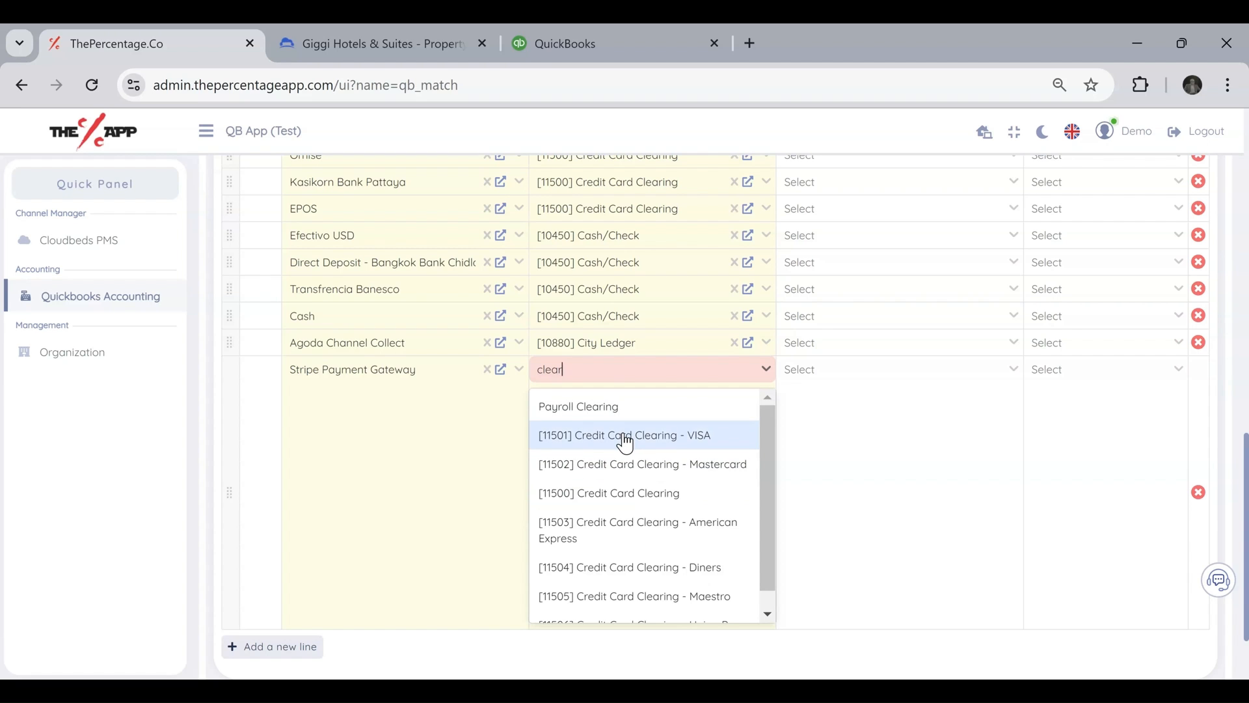
pyautogui.click(616, 496)
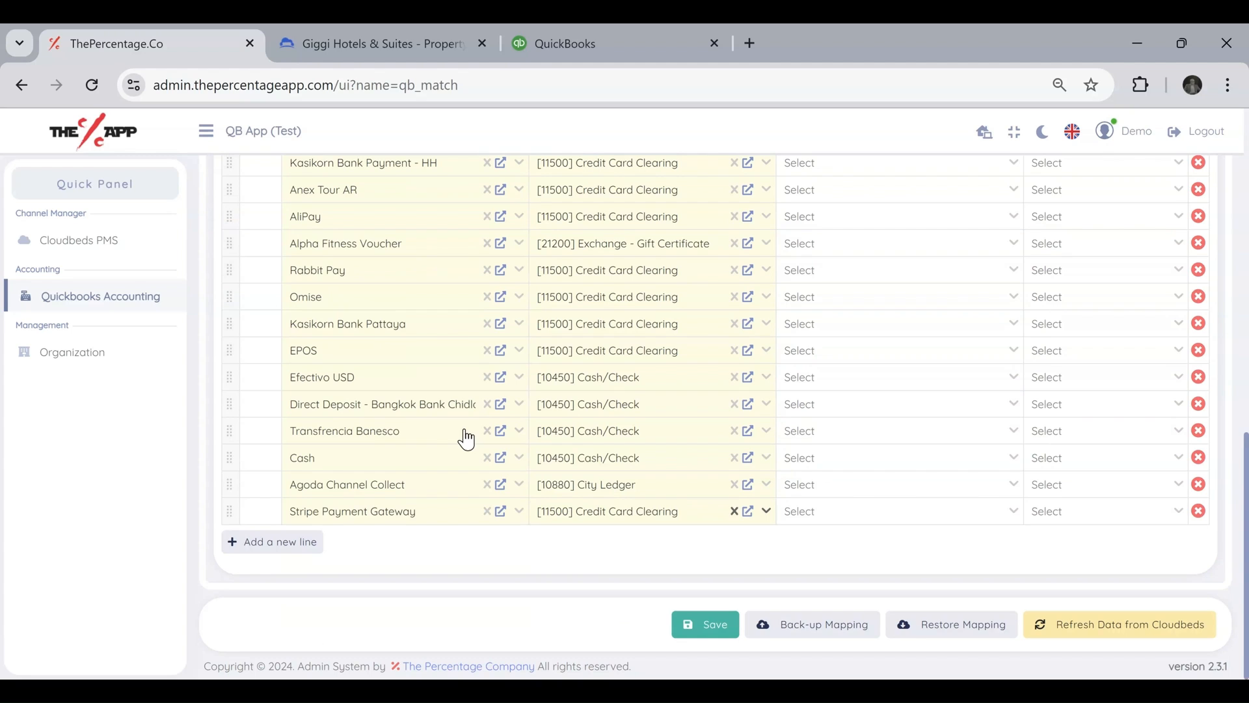
# Add a payment mapping line assigning City Ledger (Thailand) CO.,Ltd. to [10880] City Ledger, and save the mapping.
pyautogui.click(277, 542)
pyautogui.click(354, 540)
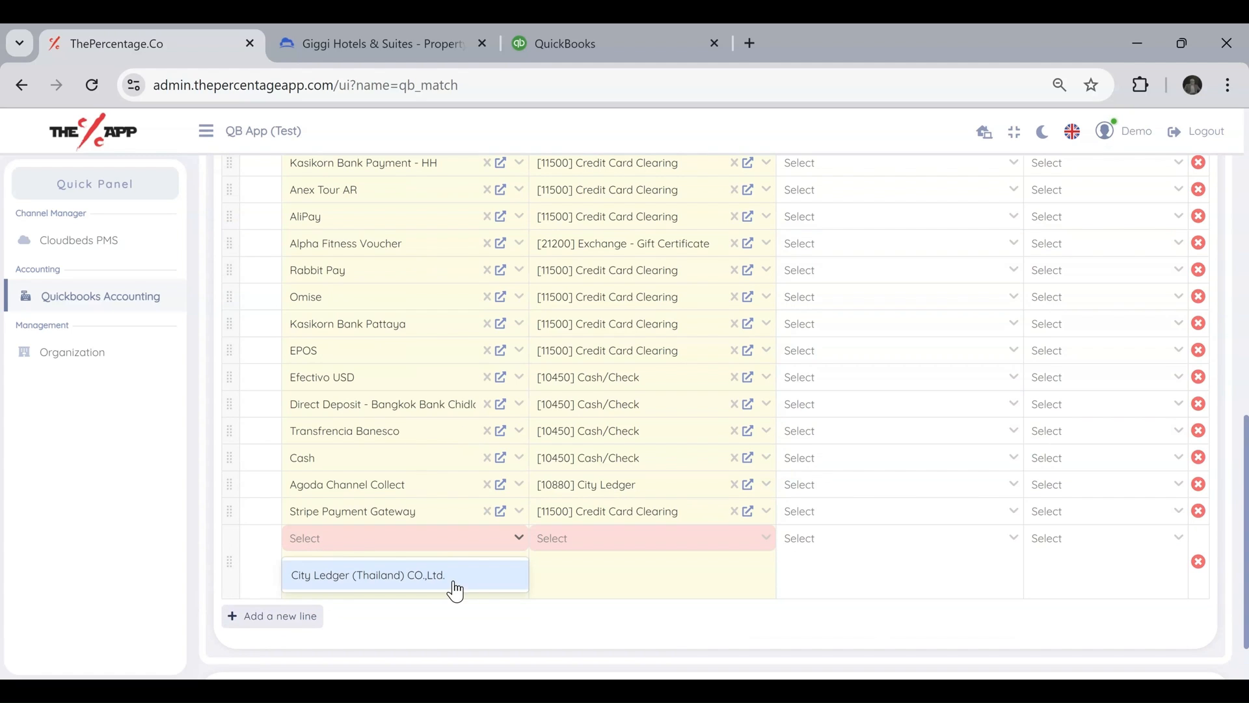
pyautogui.click(412, 588)
pyautogui.click(665, 542)
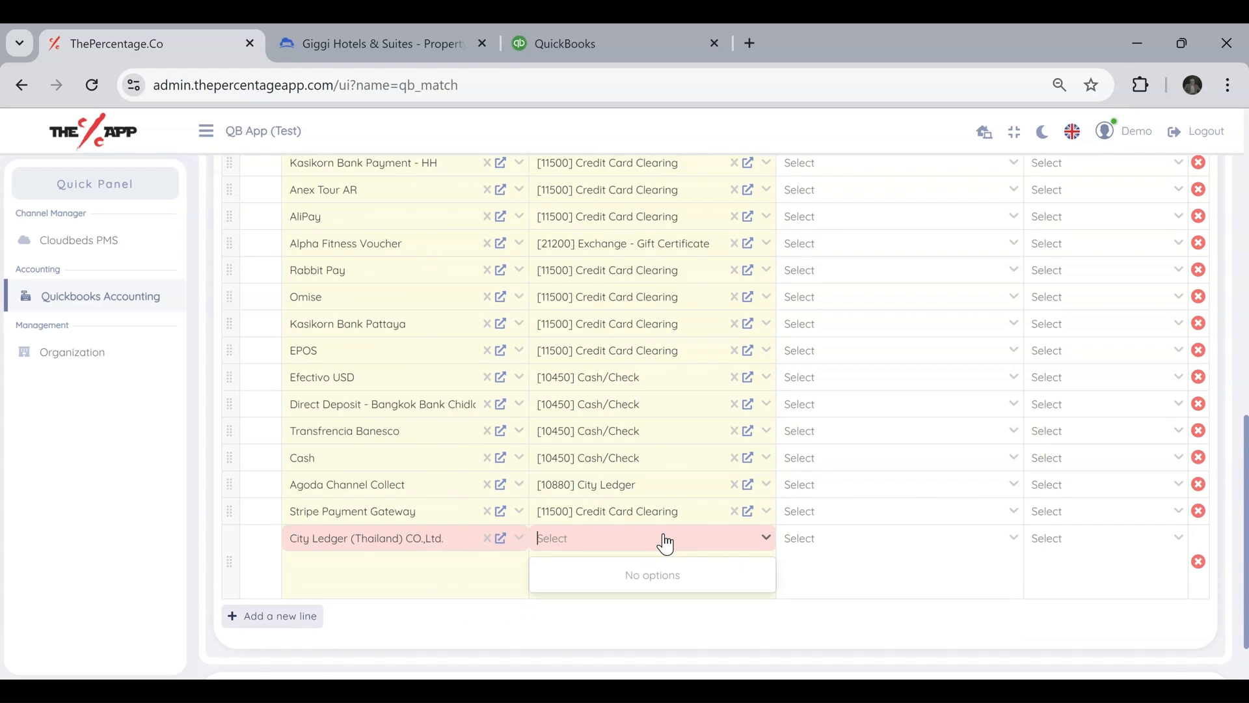
pyautogui.write('city')
pyautogui.click(632, 577)
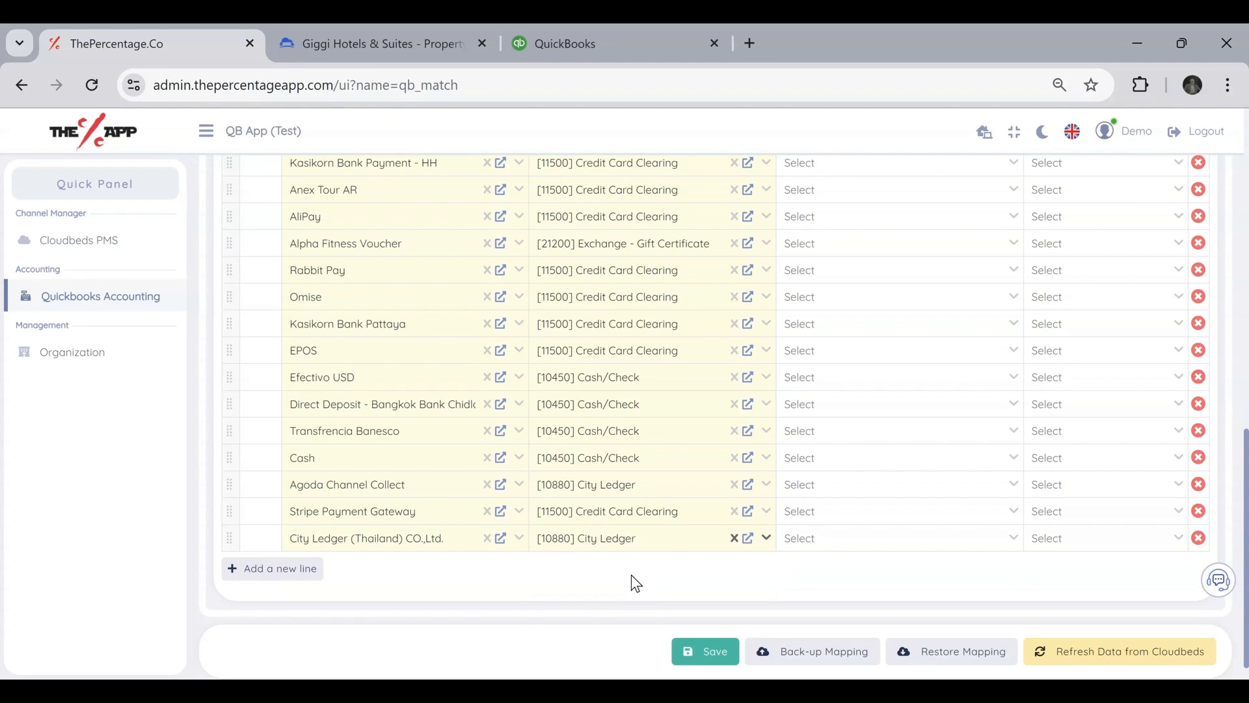
pyautogui.scroll(15, 681, 565)
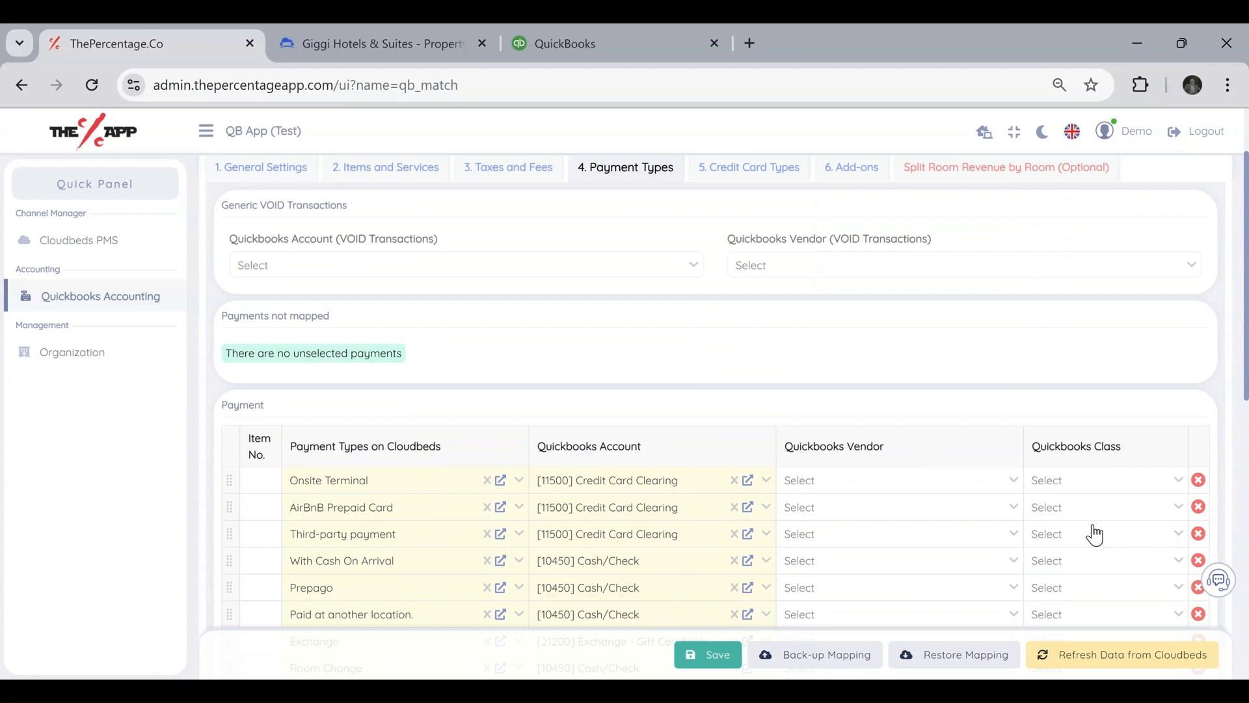
pyautogui.click(713, 659)
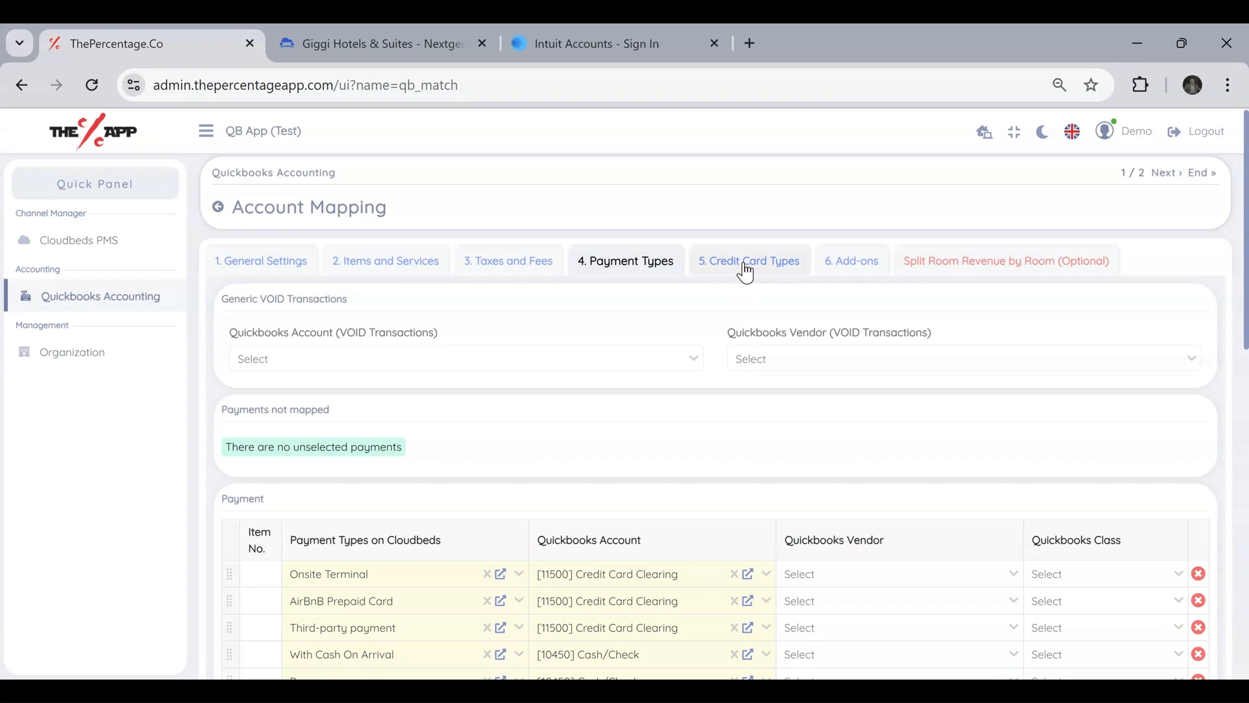
# Open the Credit Card Types mapping and review the generic card settings and the credit cards not mapped.
pyautogui.click(746, 268)
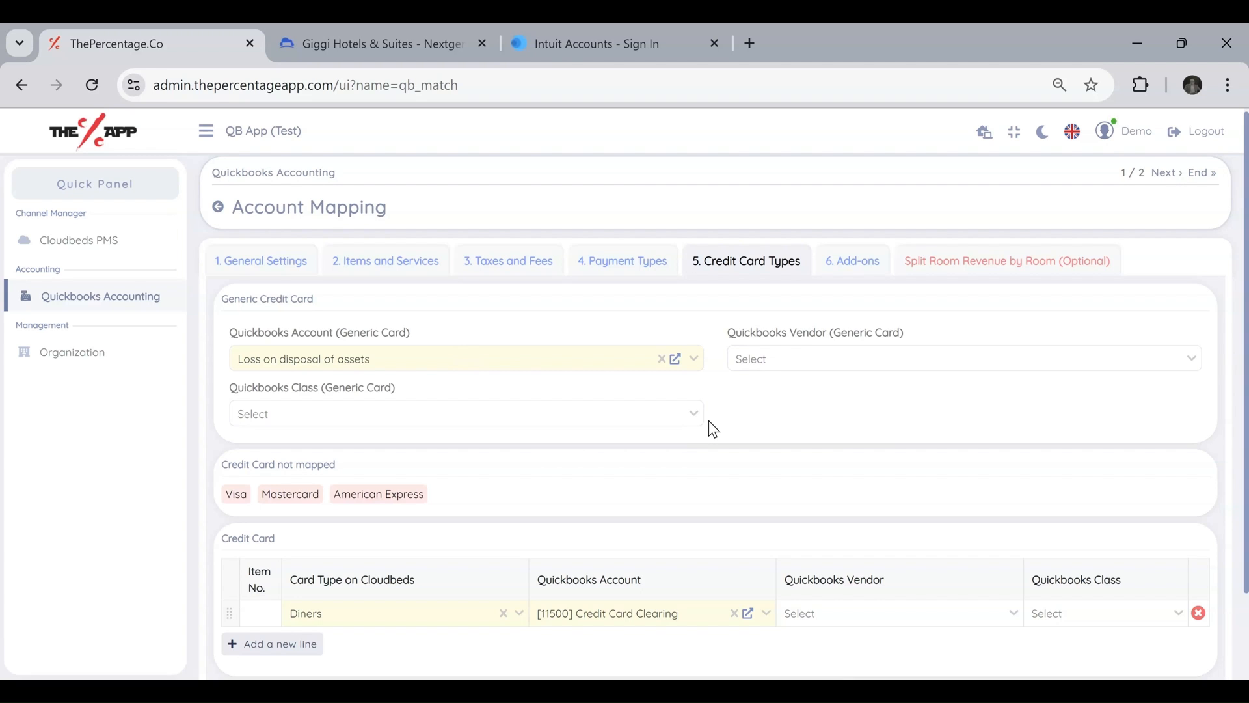
pyautogui.scroll(-2, 709, 420)
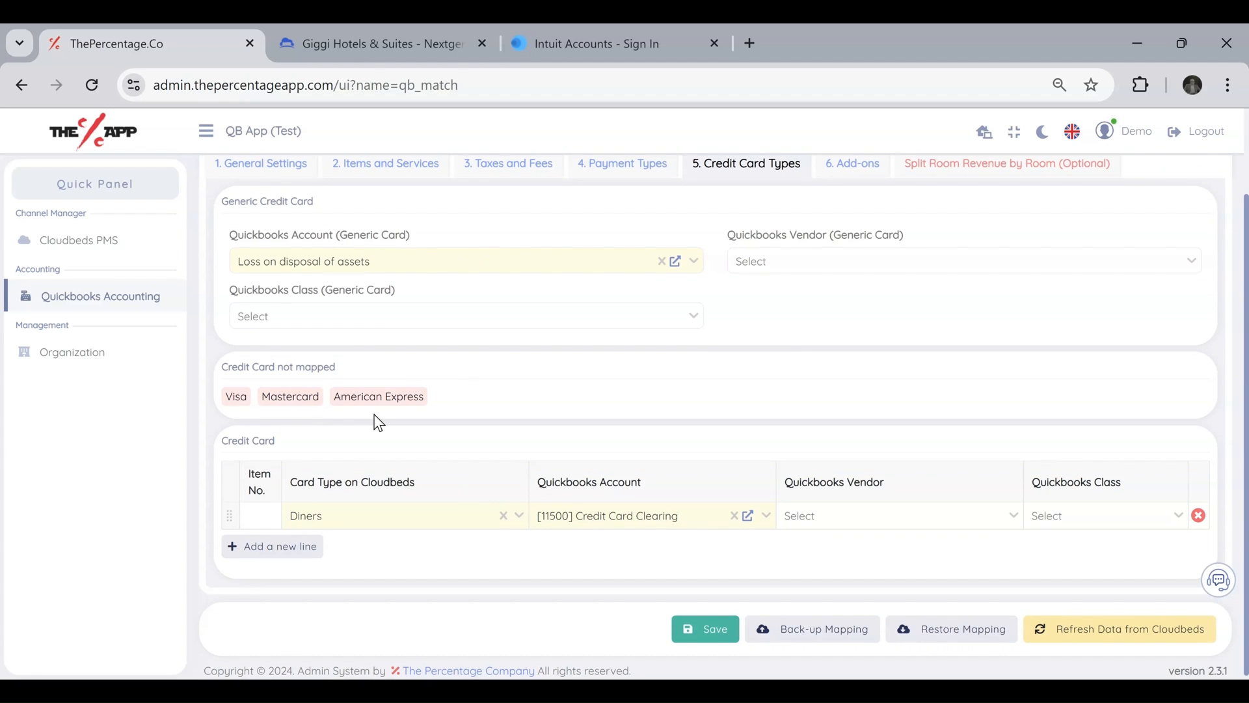
pyautogui.moveTo(340, 366); pyautogui.dragTo(216, 360)
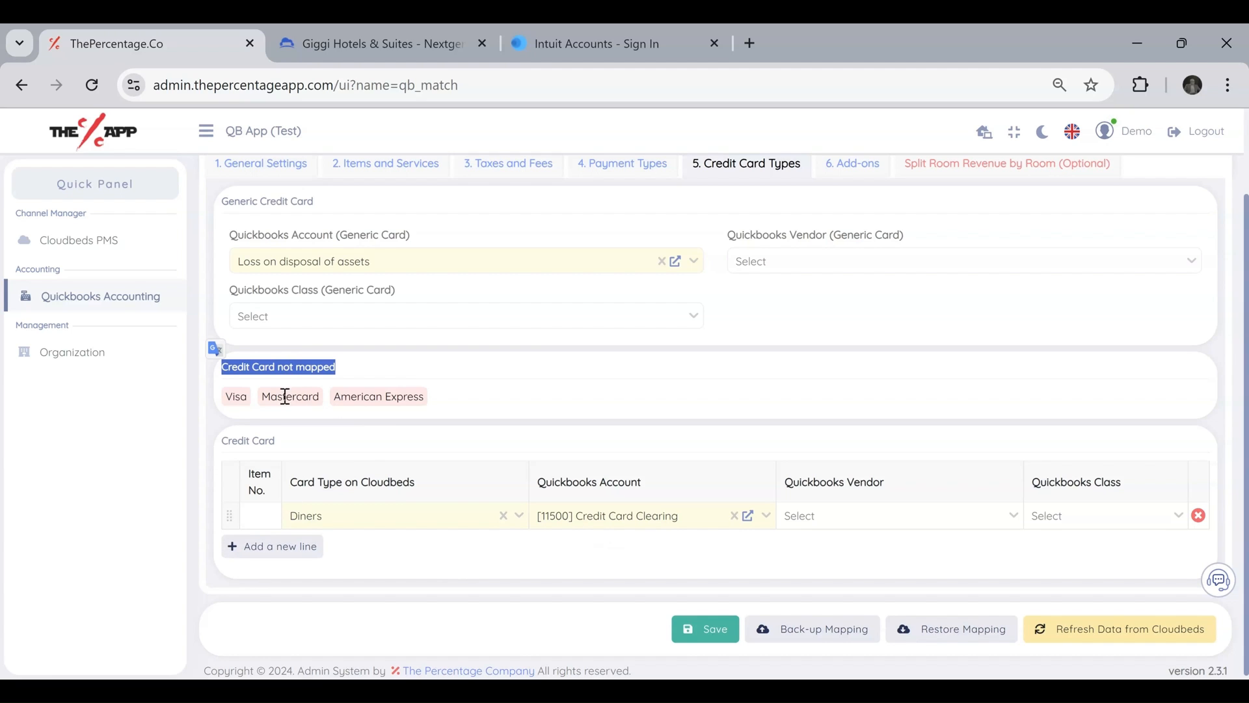
pyautogui.moveTo(221, 396); pyautogui.dragTo(438, 404)
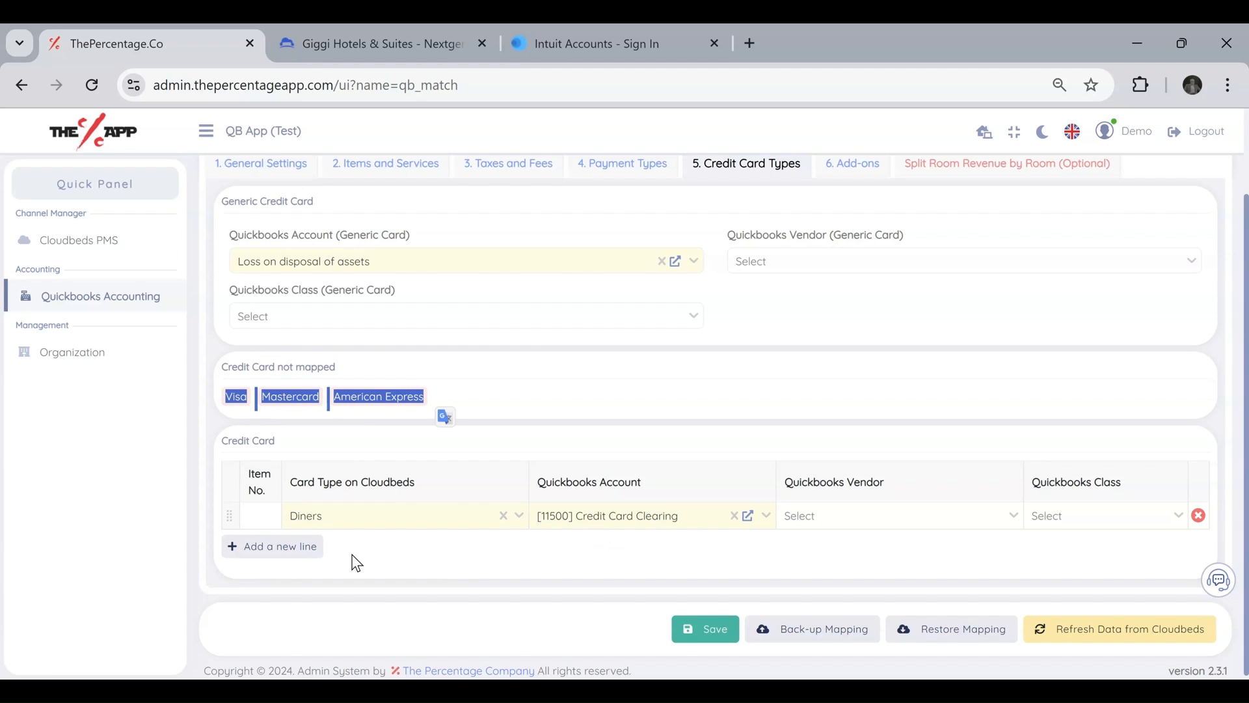
# Add a credit card mapping line assigning Visa to the Quickbooks account [11501] Credit Card Clearing - VISA.
pyautogui.click(279, 547)
pyautogui.click(385, 553)
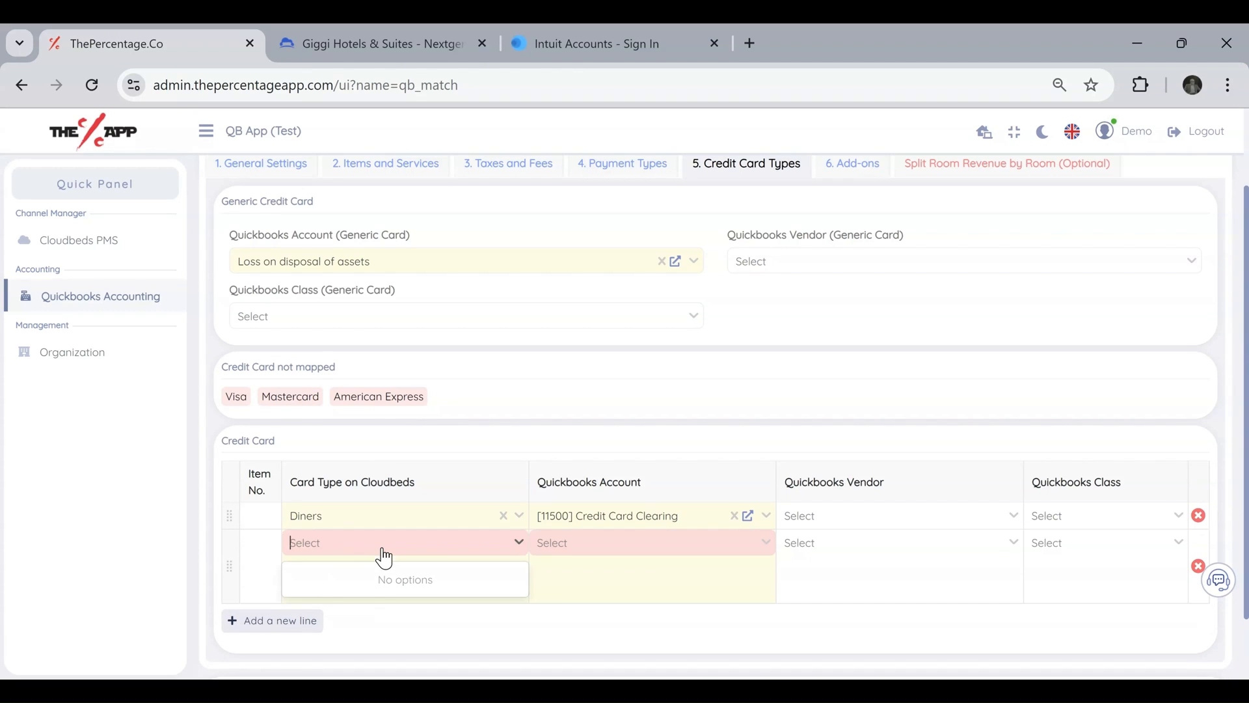
pyautogui.click(374, 586)
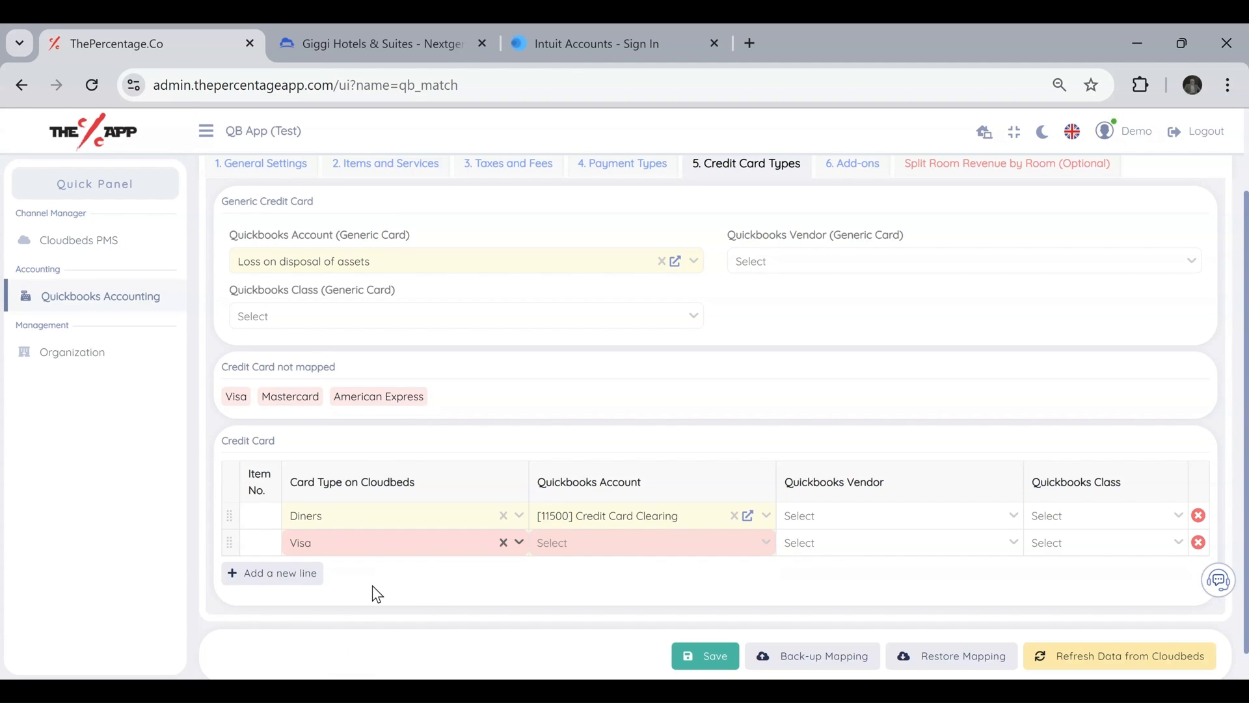
pyautogui.click(630, 555)
pyautogui.write('visa')
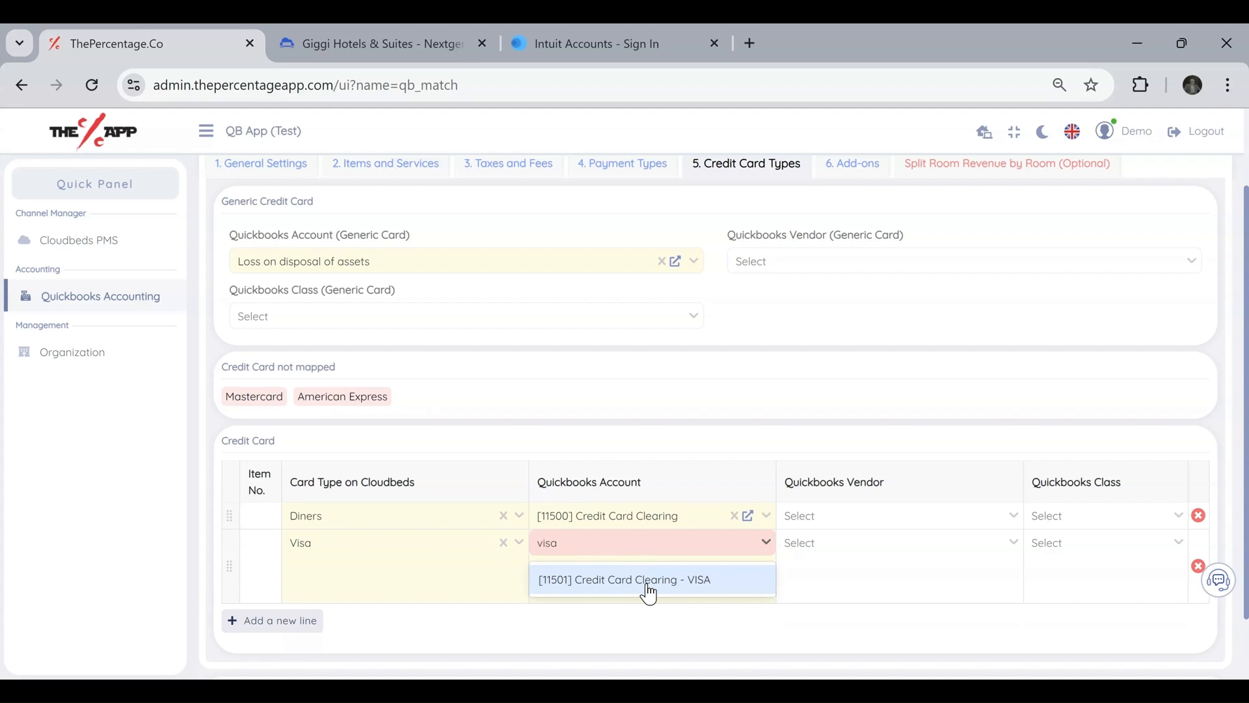
pyautogui.click(648, 594)
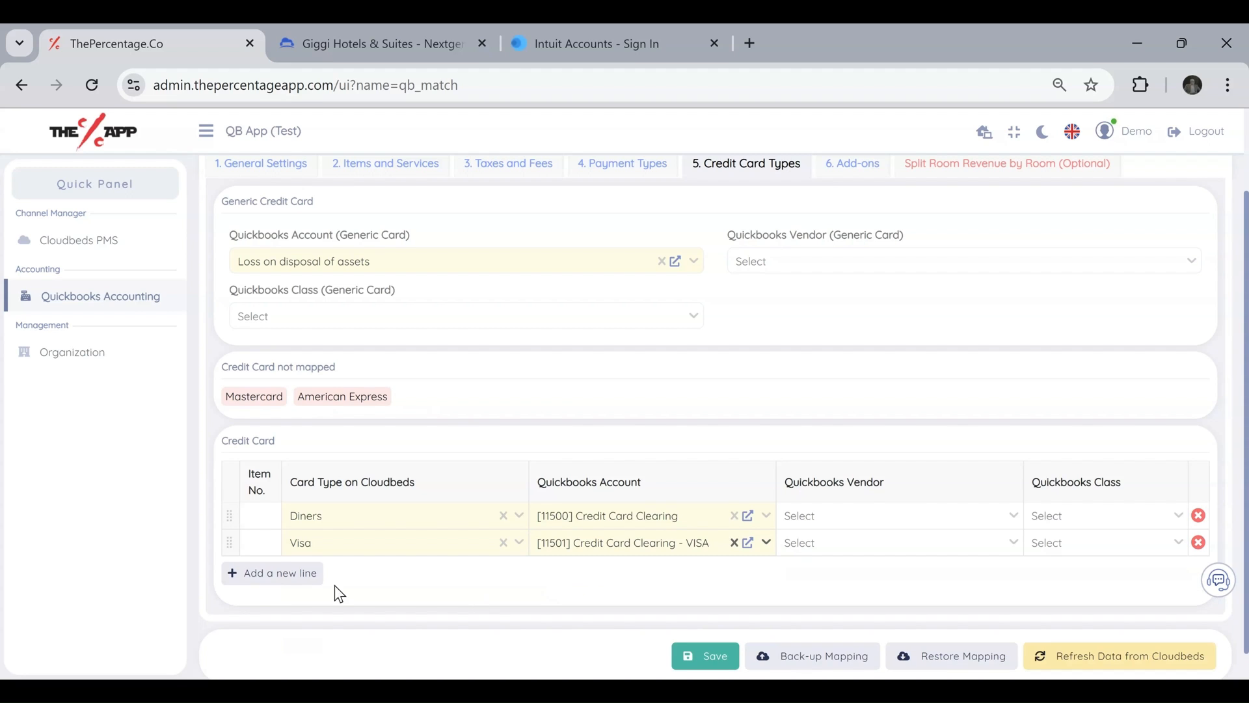
# Add a credit card mapping line assigning Mastercard to the Quickbooks account [11502] Credit Card Clearing - Mastercard.
pyautogui.click(316, 579)
pyautogui.click(318, 572)
pyautogui.write('mastercard')
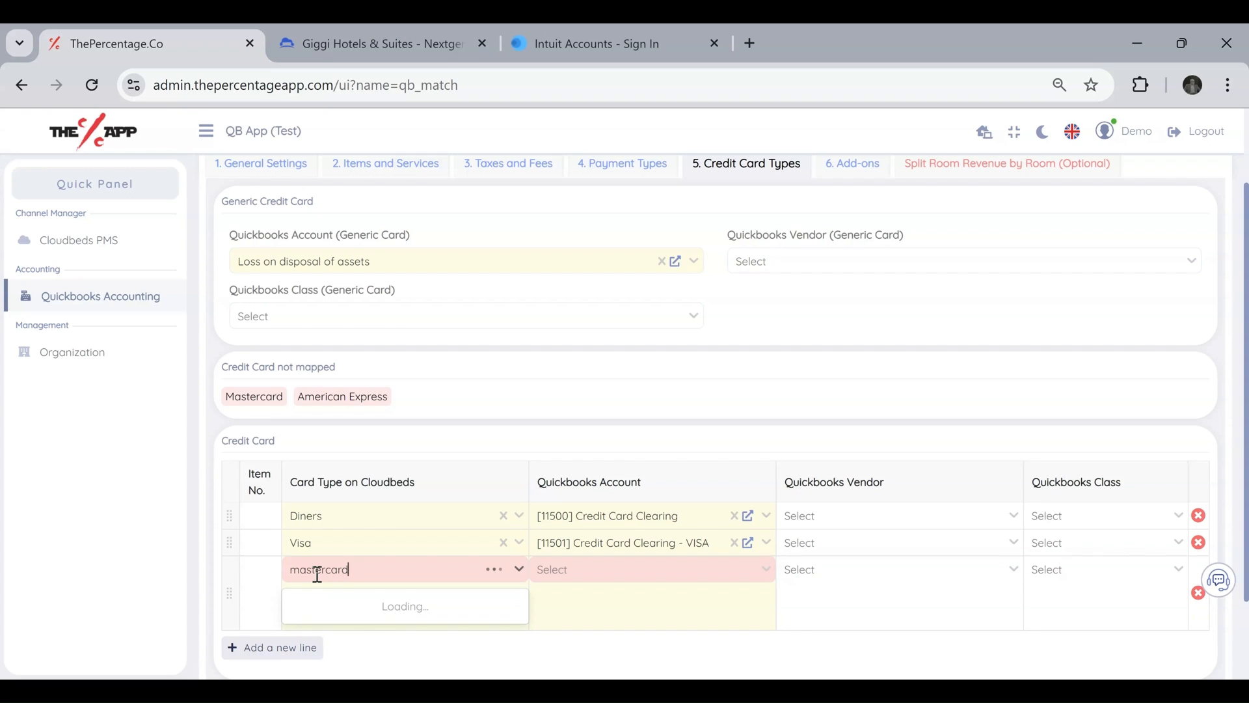
pyautogui.click(371, 608)
pyautogui.click(589, 569)
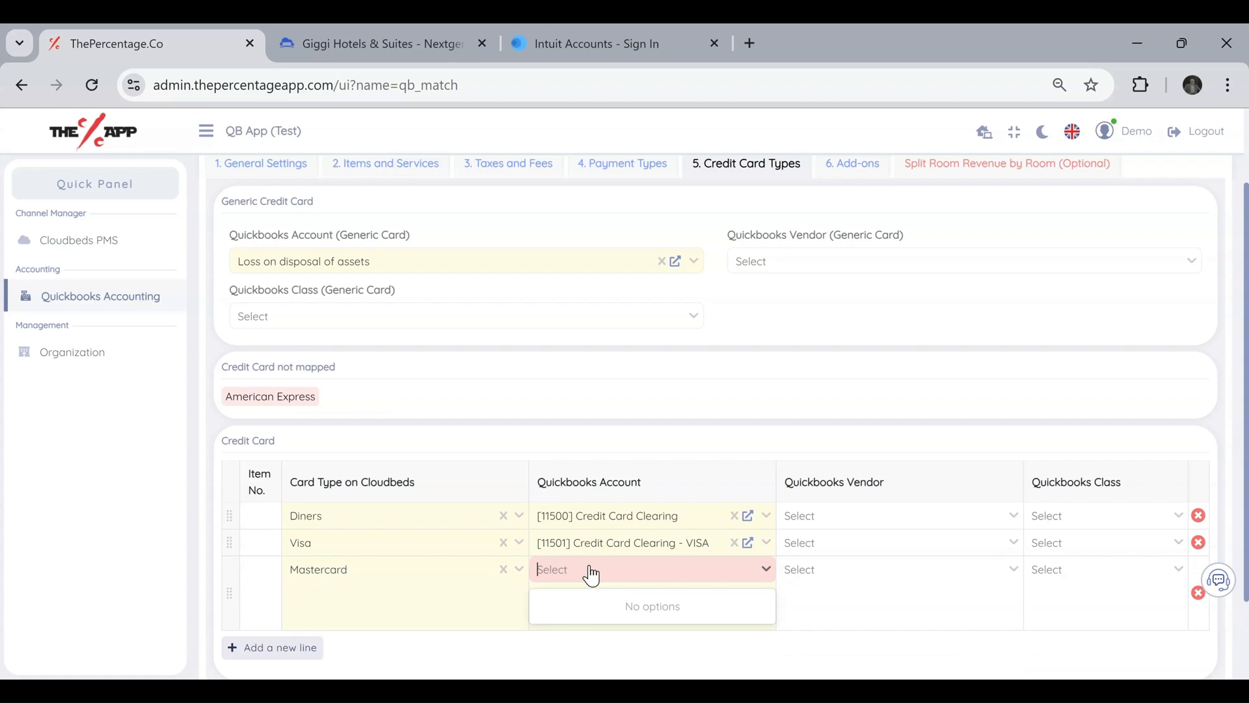
pyautogui.write('master')
pyautogui.click(620, 609)
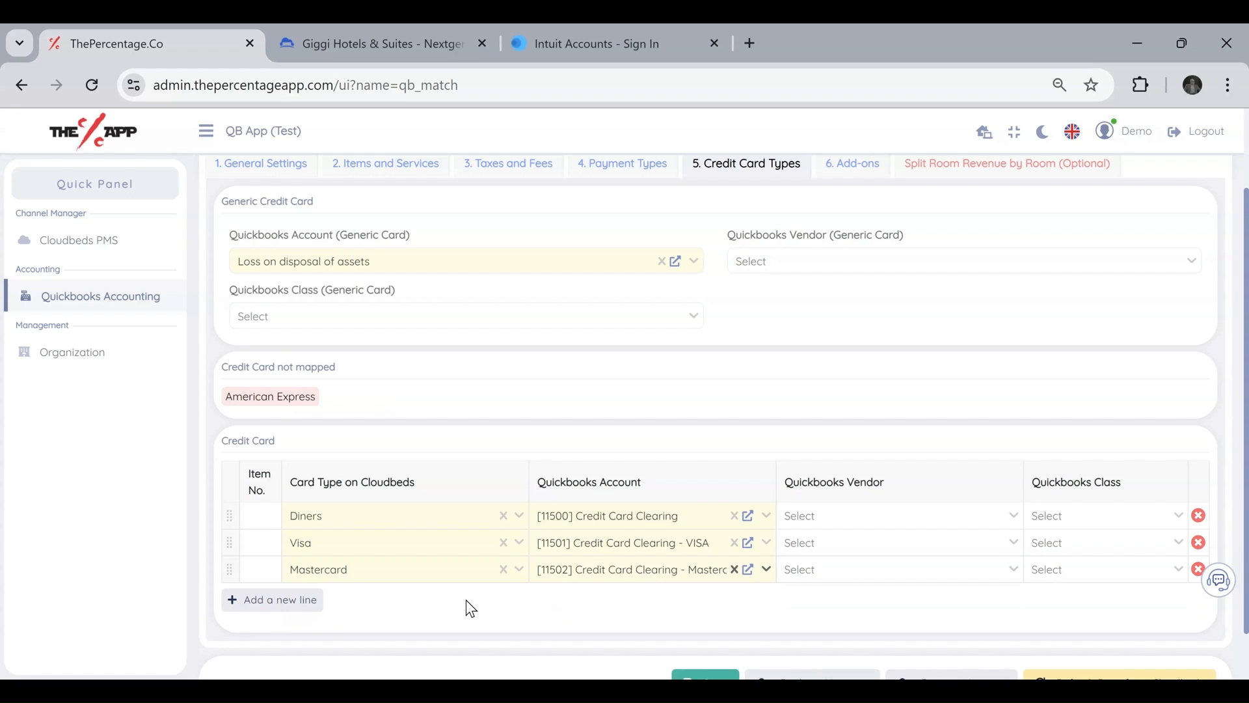
# Add a credit card line assigning American Express to [11503] Credit Card Clearing - American Express, and check the list of unmapped cards.
pyautogui.click(301, 605)
pyautogui.write('american')
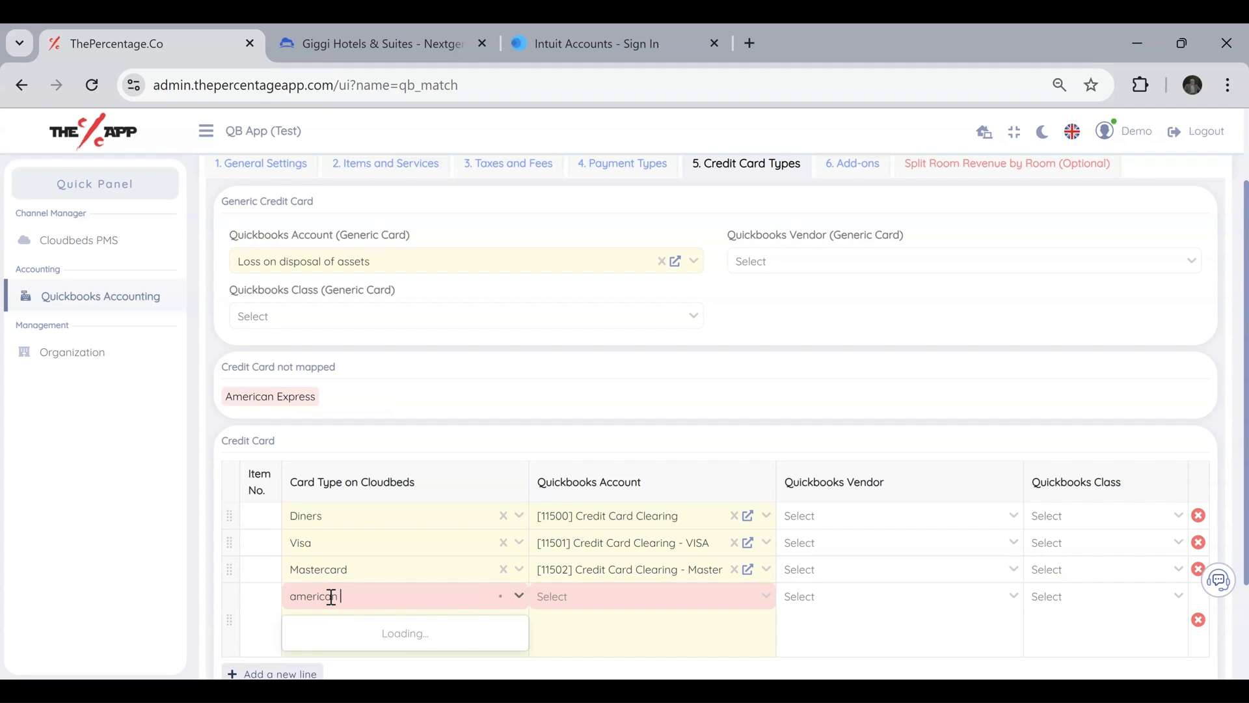
pyautogui.click(375, 643)
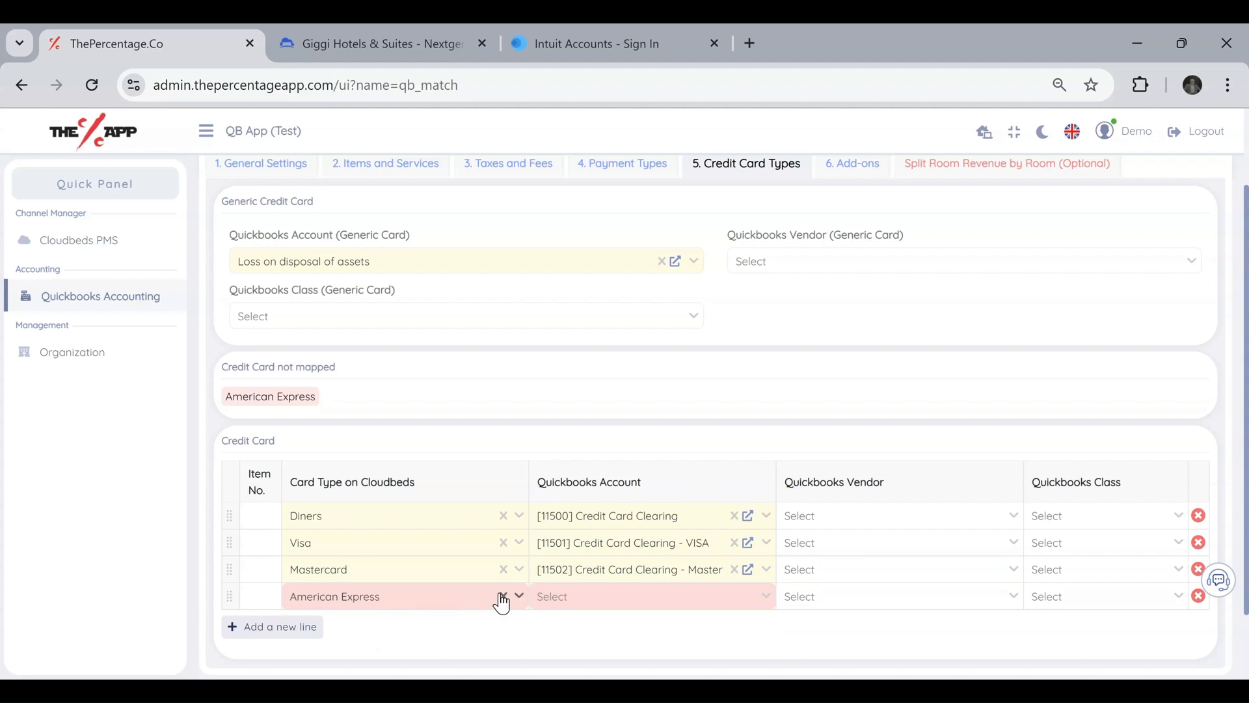
pyautogui.click(558, 596)
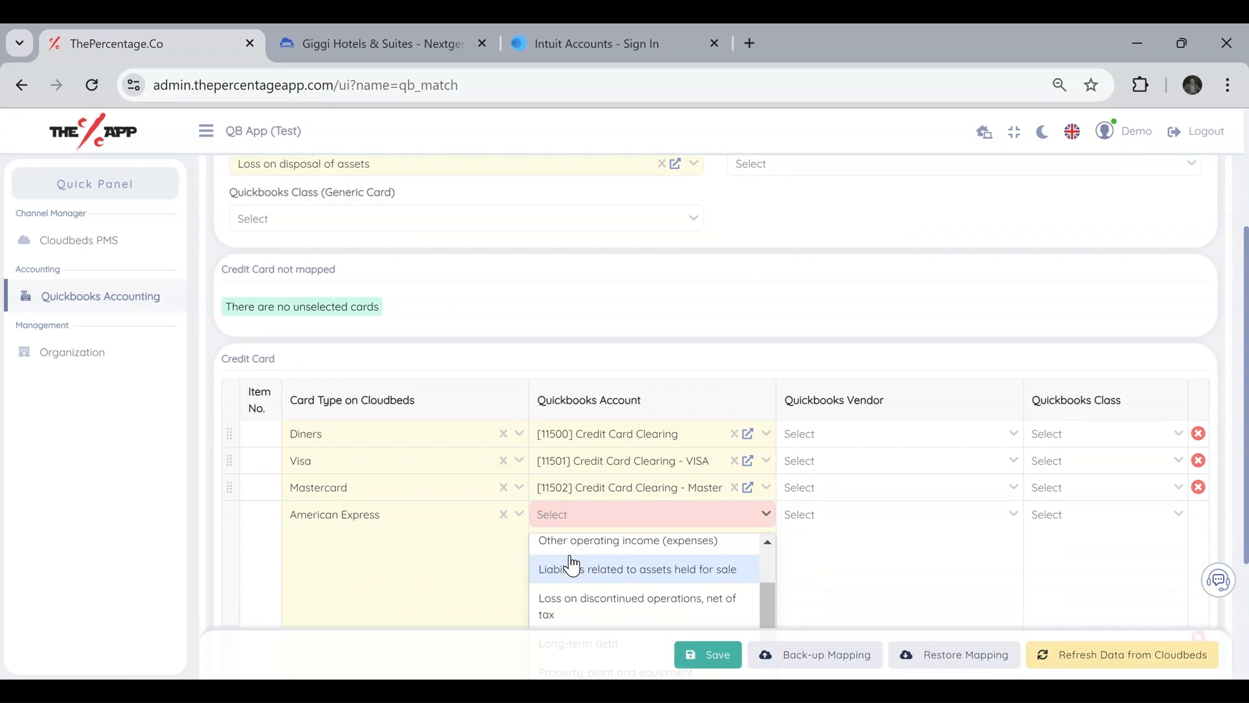
pyautogui.write('american')
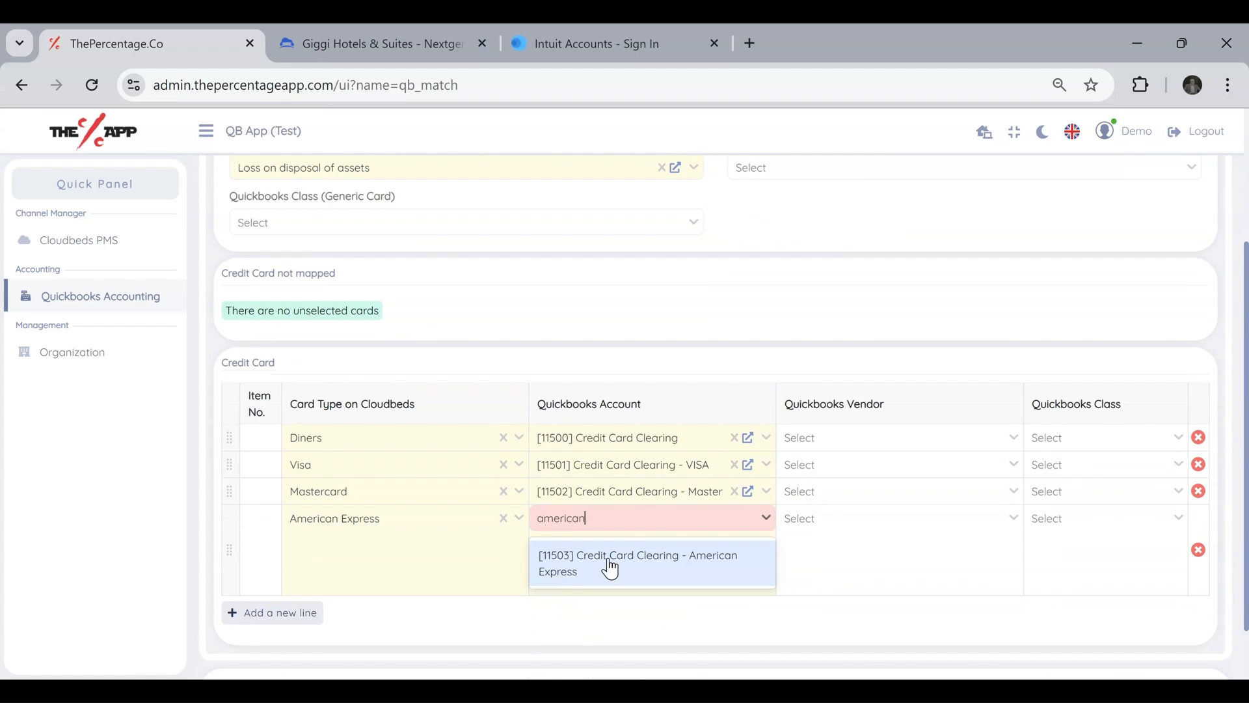
pyautogui.click(610, 565)
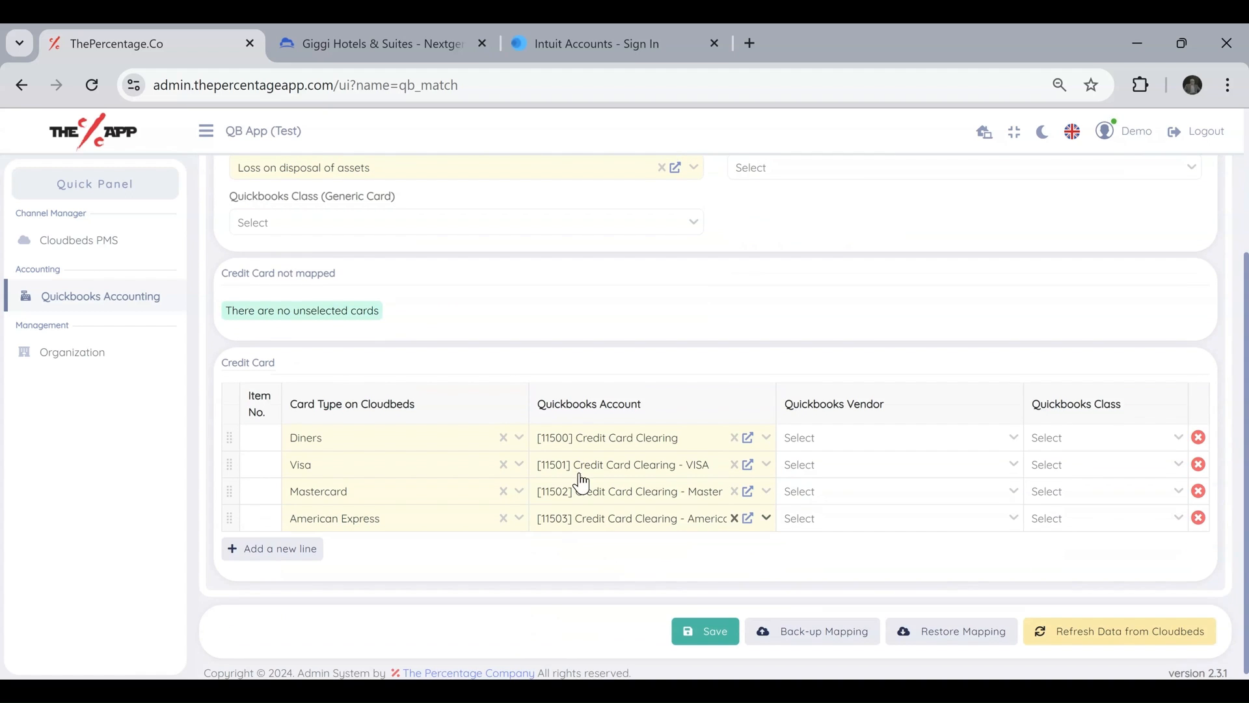
pyautogui.moveTo(228, 309); pyautogui.dragTo(376, 309)
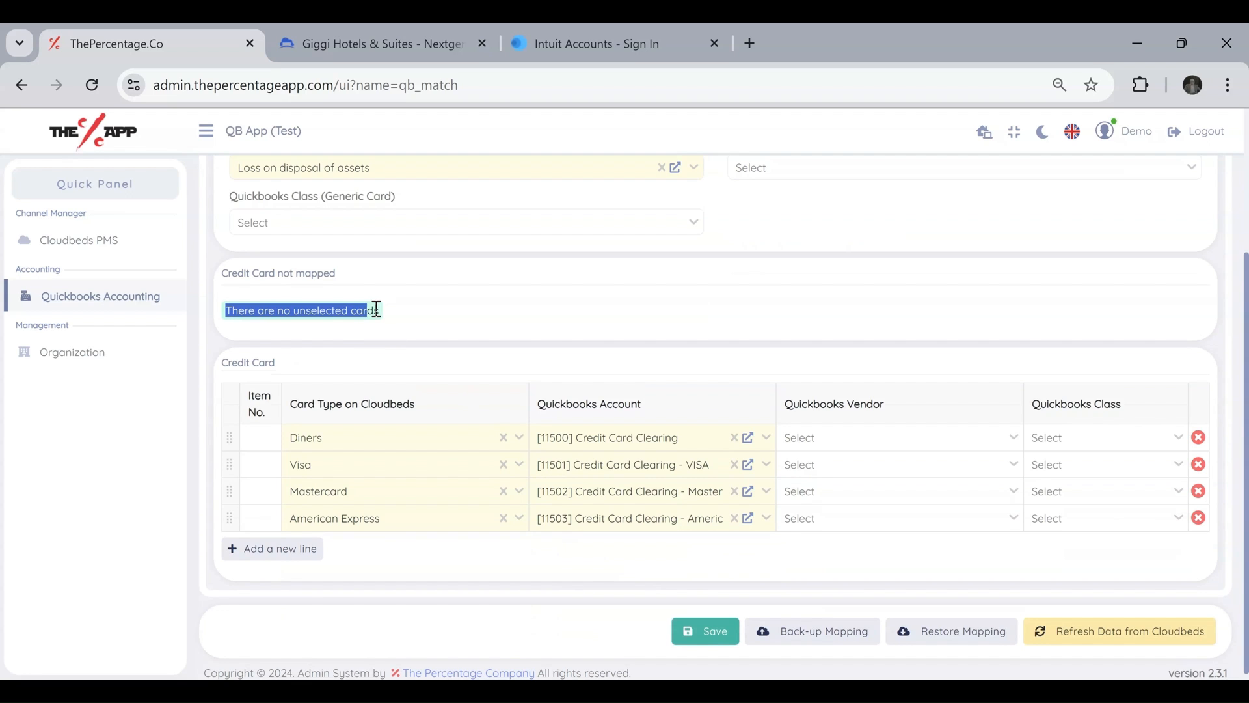
# Replace the generic credit card's Quickbooks account with [11500] Credit Card Clearing.
pyautogui.scroll(2, 534, 305)
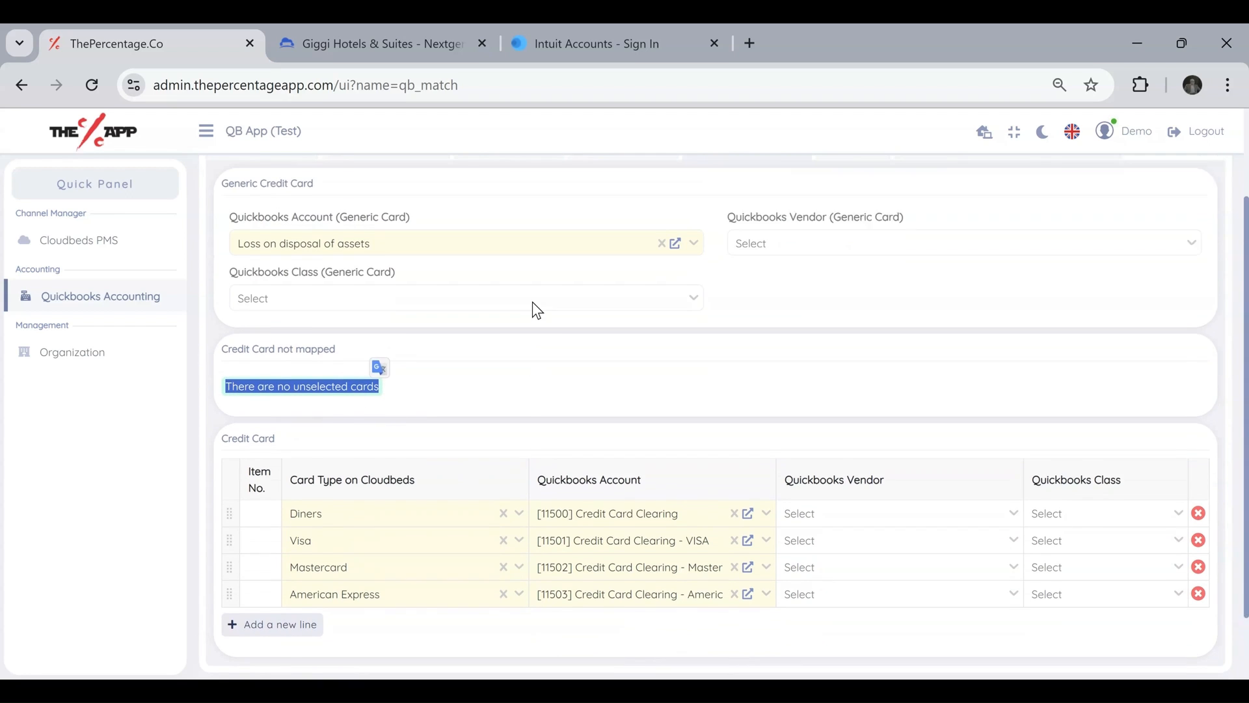
pyautogui.click(661, 265)
pyautogui.click(297, 268)
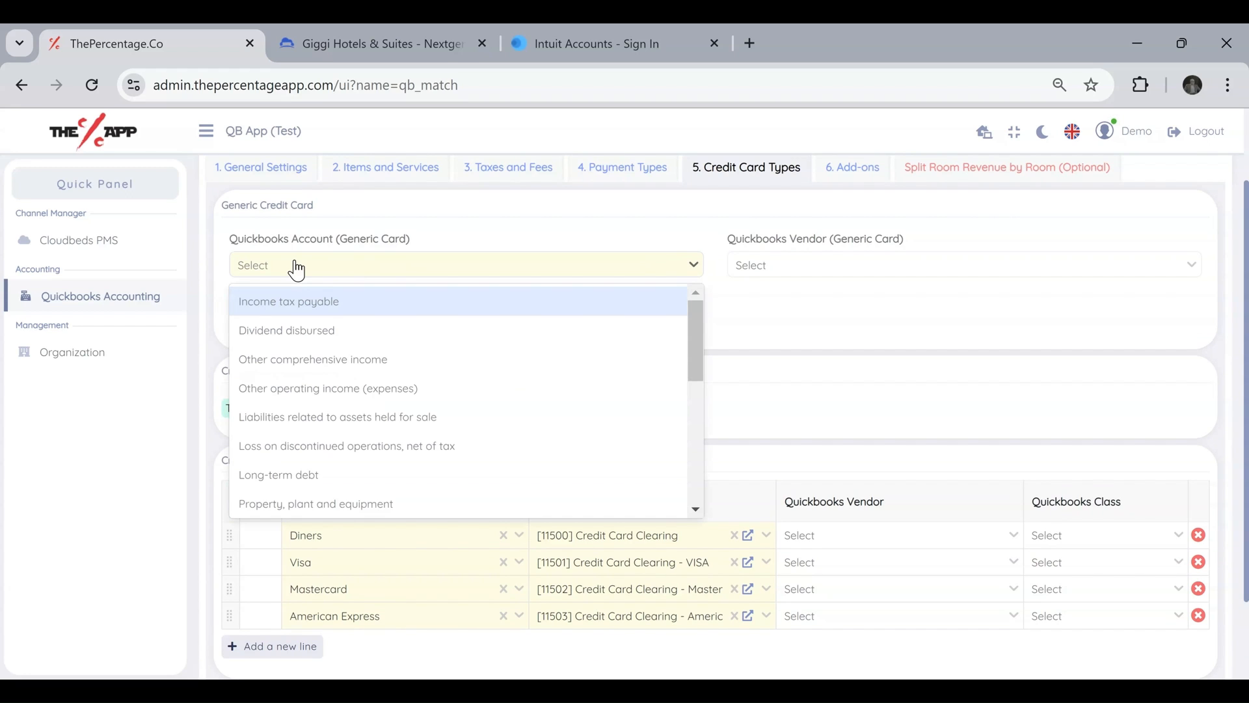
pyautogui.write('credit')
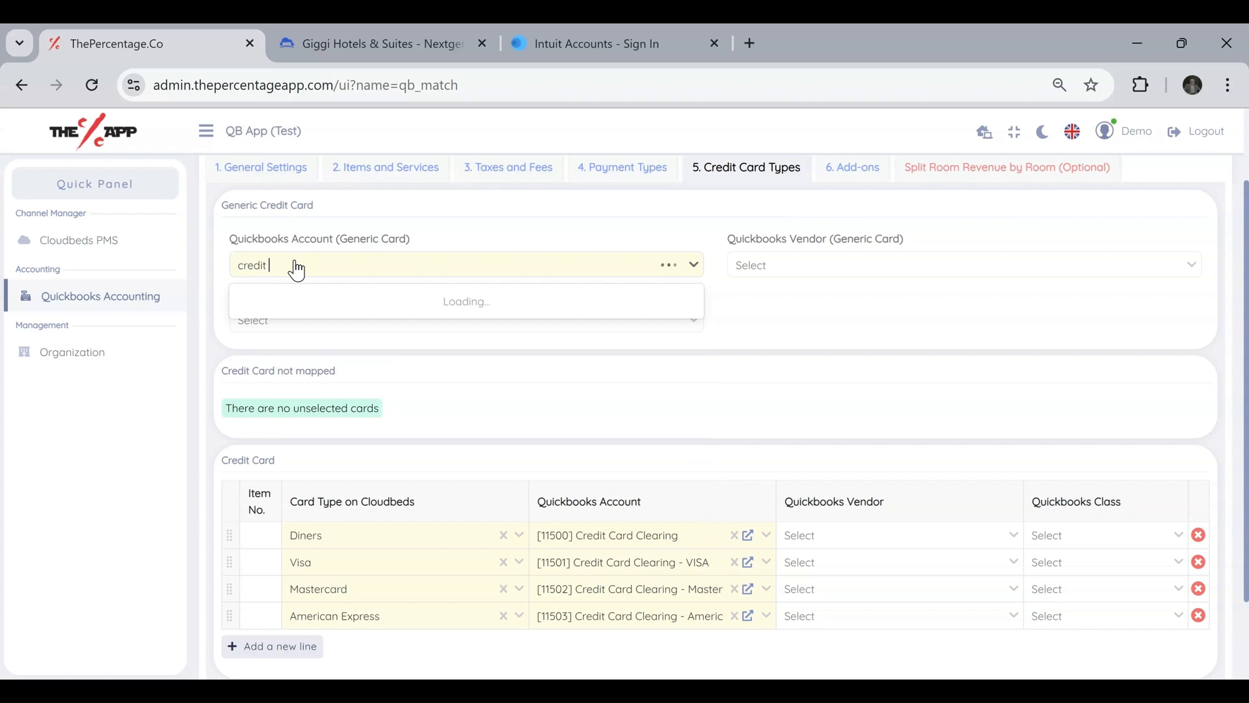
pyautogui.click(349, 354)
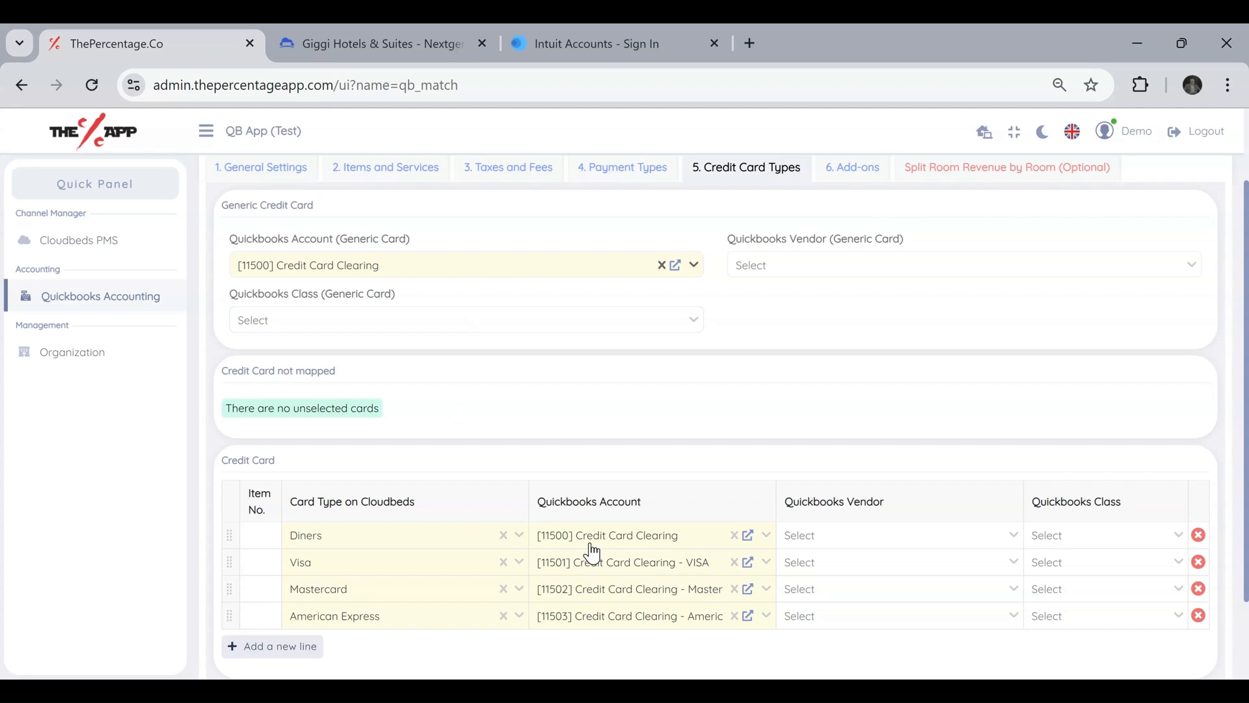
# Map the Add-ons to the Quickbooks account [107076] Rooms-Miscellaneous.
pyautogui.click(861, 174)
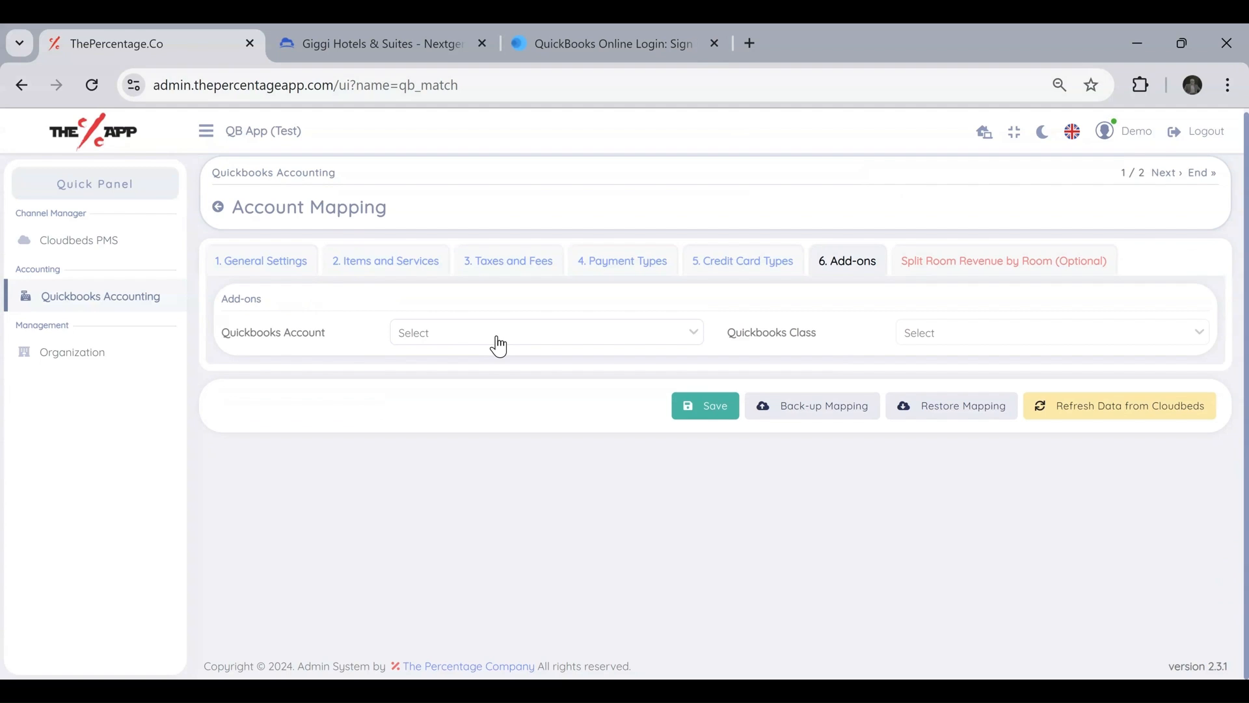
pyautogui.click(473, 340)
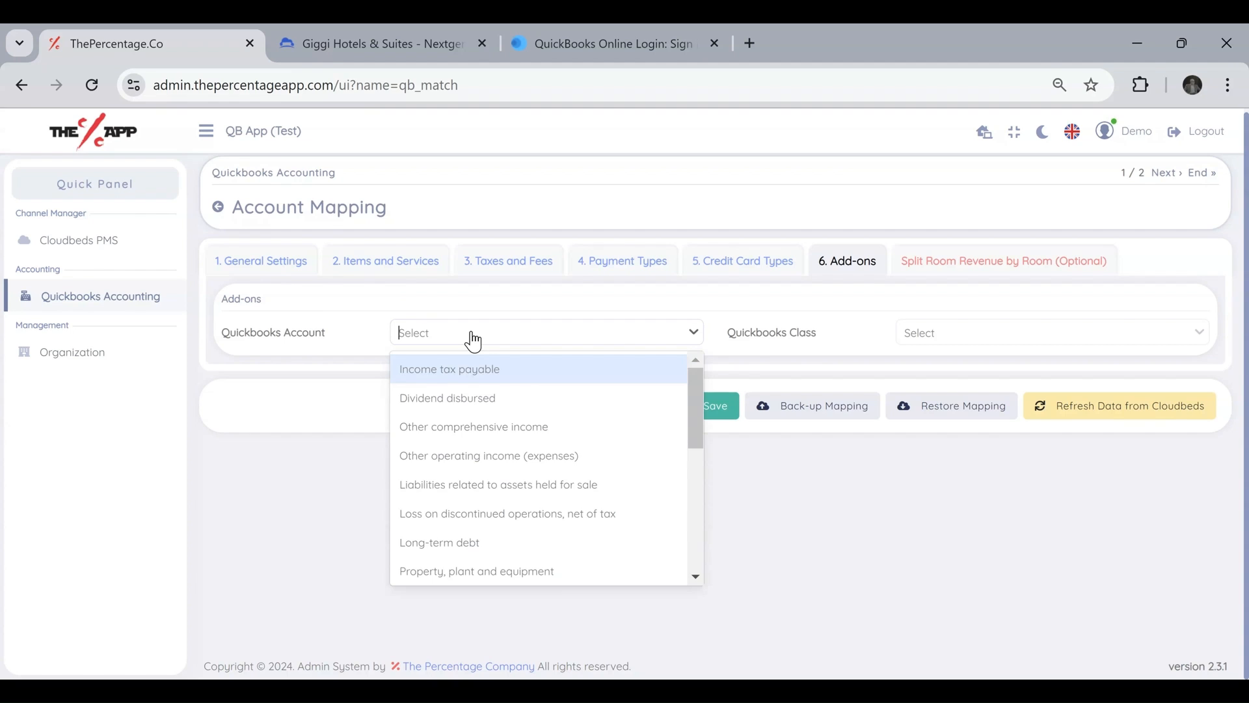
pyautogui.write('misc')
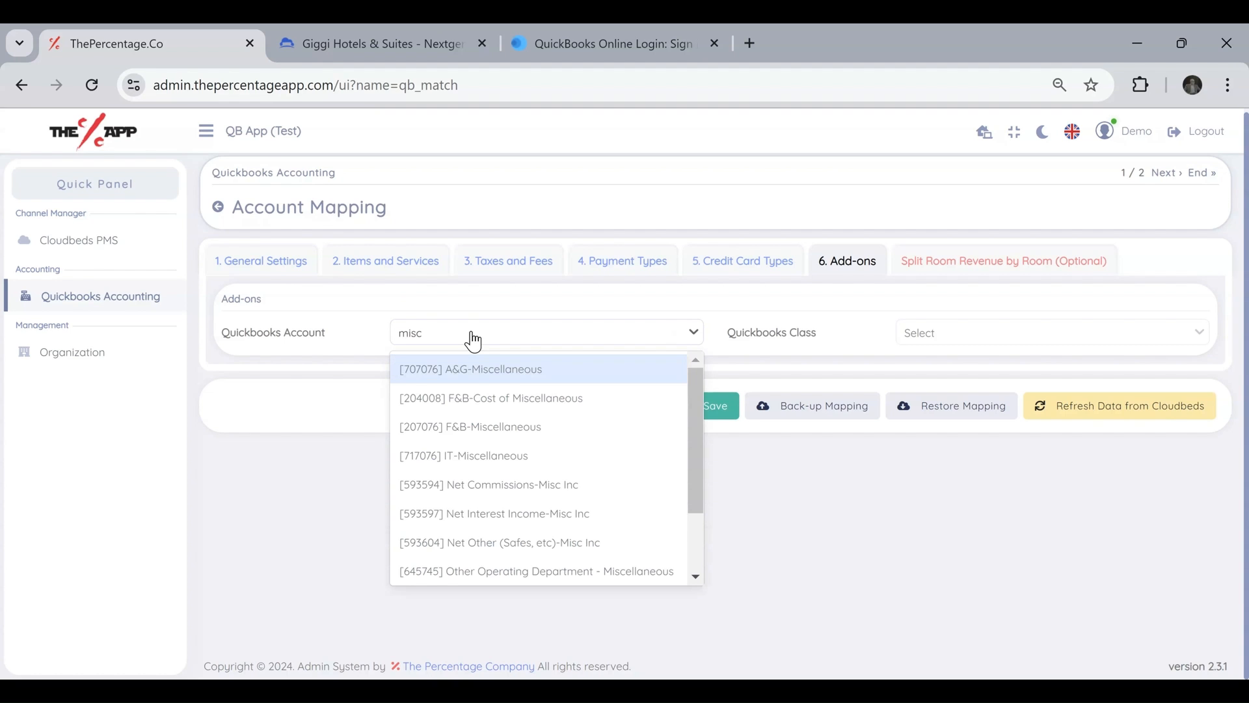
pyautogui.write('e')
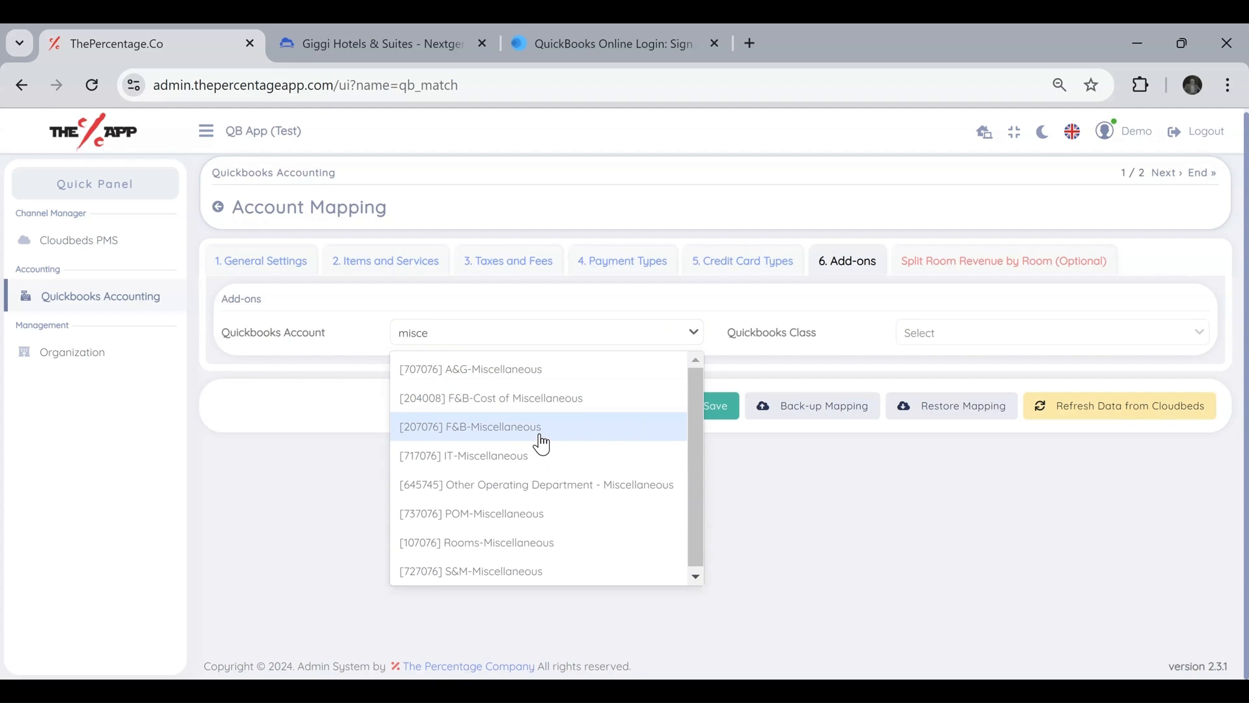
pyautogui.click(535, 549)
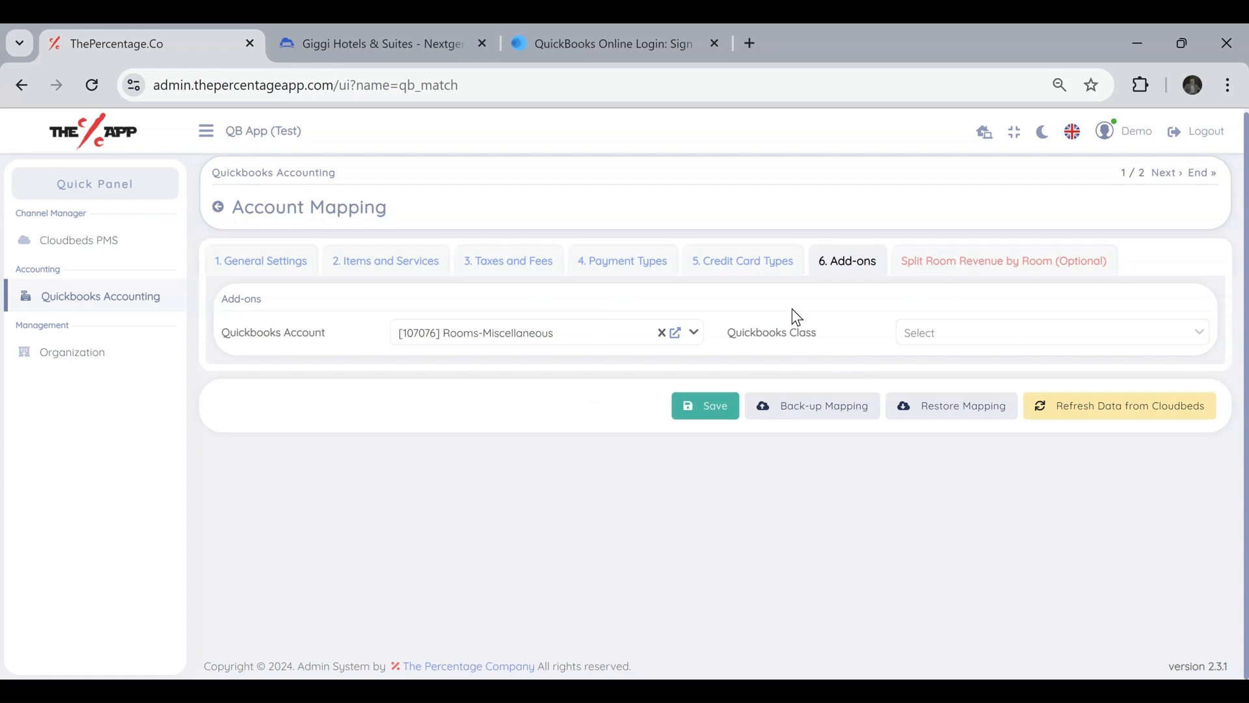
# Review the optional split of room revenue by room, comparing it with the Room Revenue Account in the general settings.
pyautogui.click(941, 268)
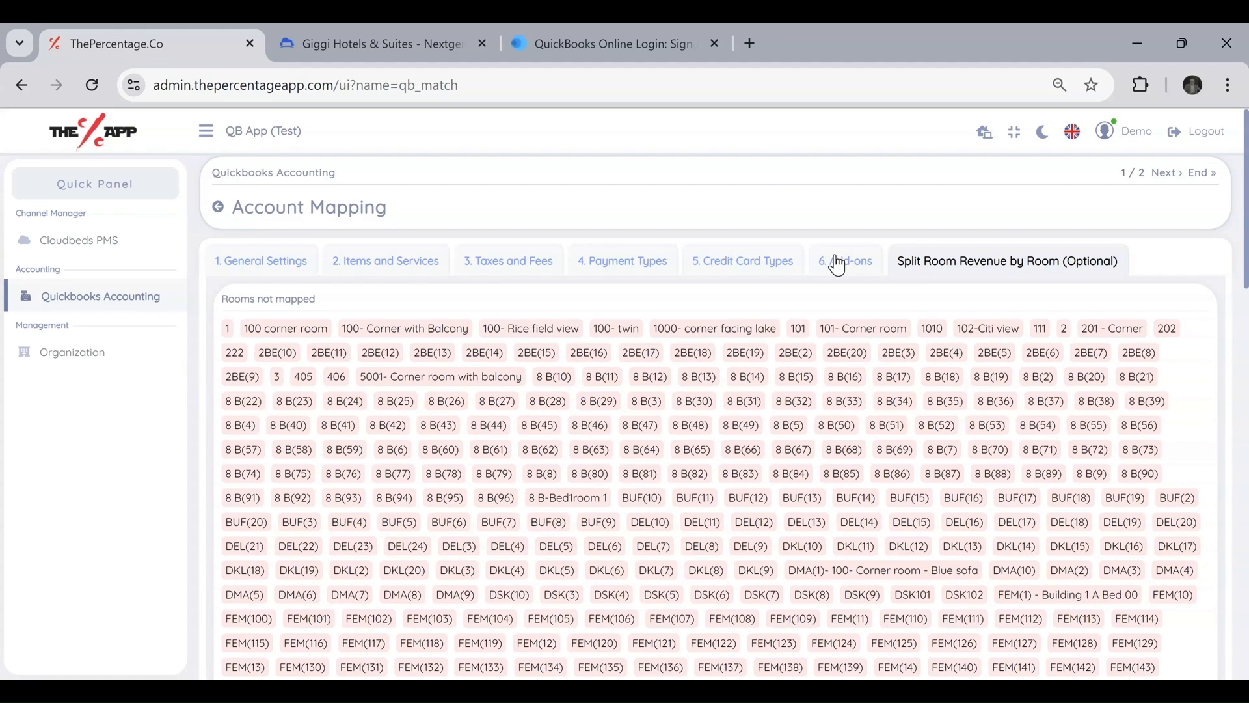
pyautogui.click(289, 275)
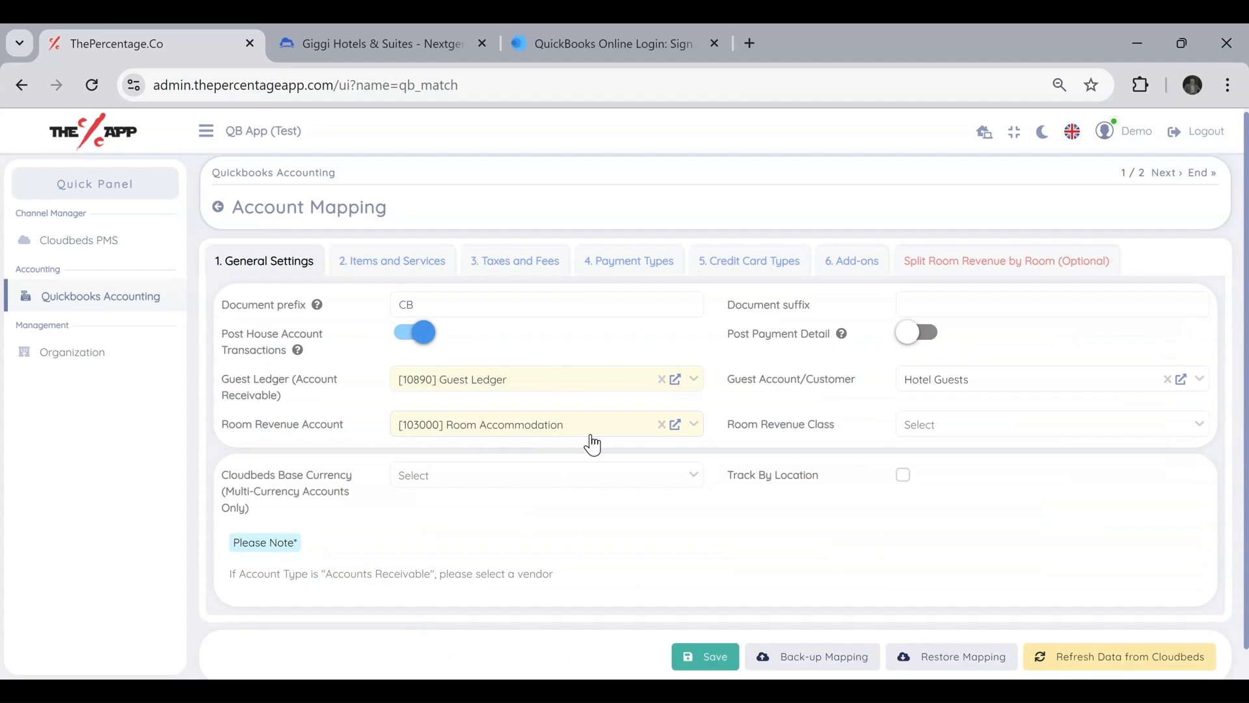
pyautogui.moveTo(376, 425); pyautogui.dragTo(214, 423)
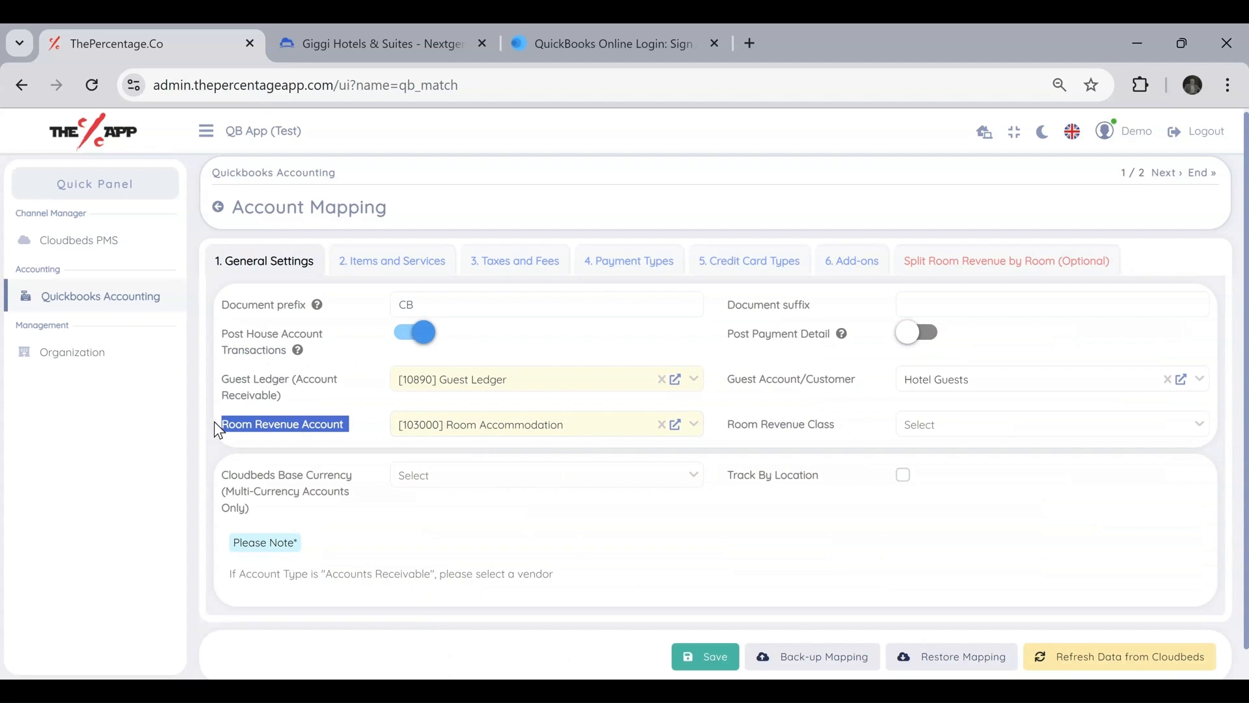
pyautogui.click(940, 263)
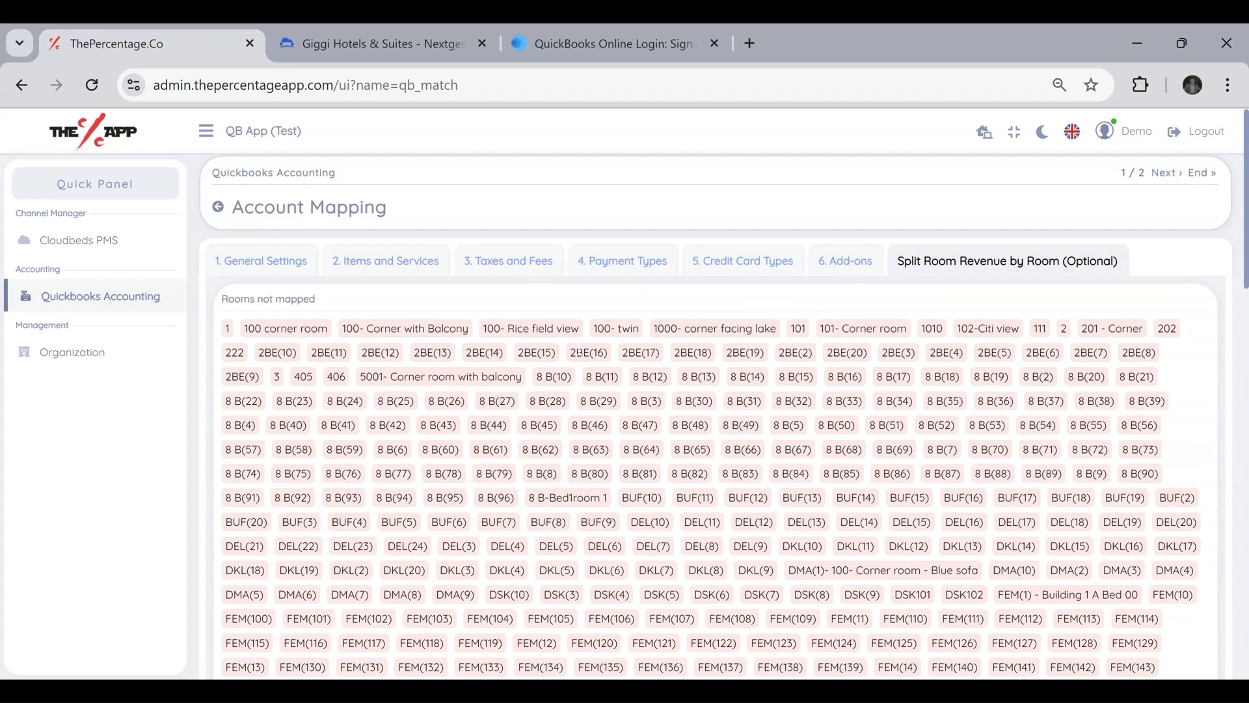
pyautogui.scroll(-7, 578, 347)
pyautogui.scroll(-4, 578, 346)
pyautogui.scroll(-5, 578, 347)
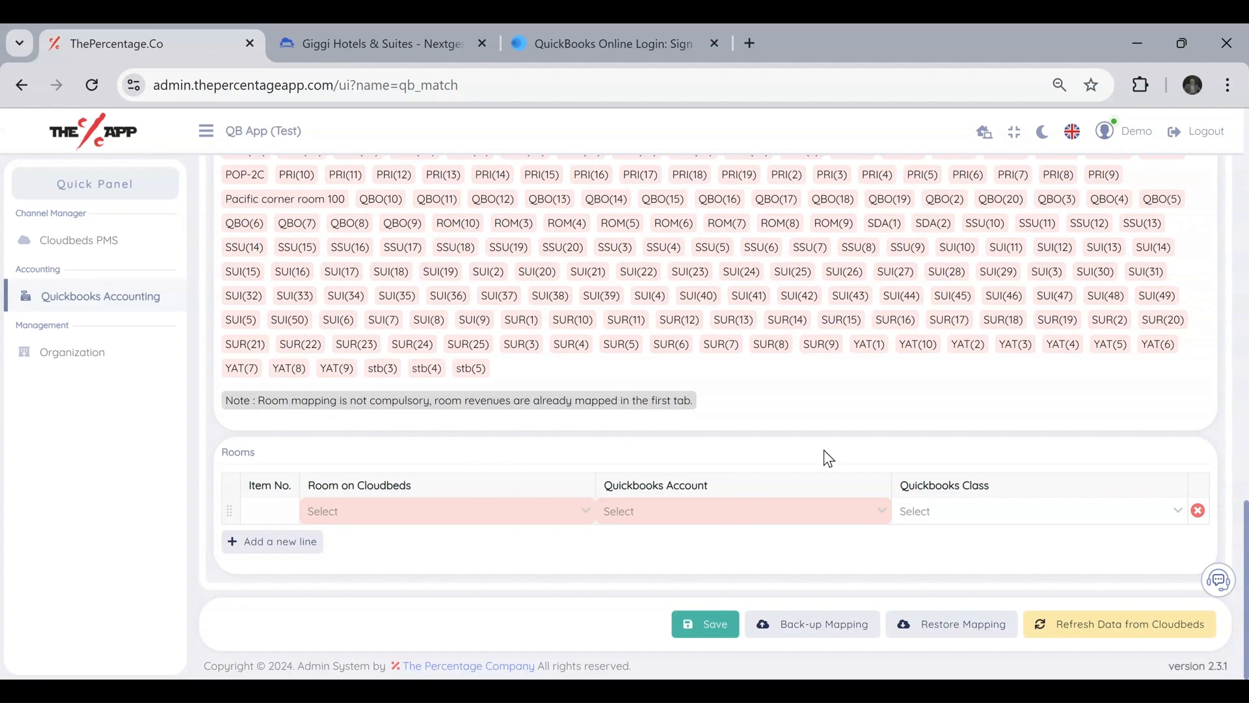
pyautogui.scroll(15, 823, 450)
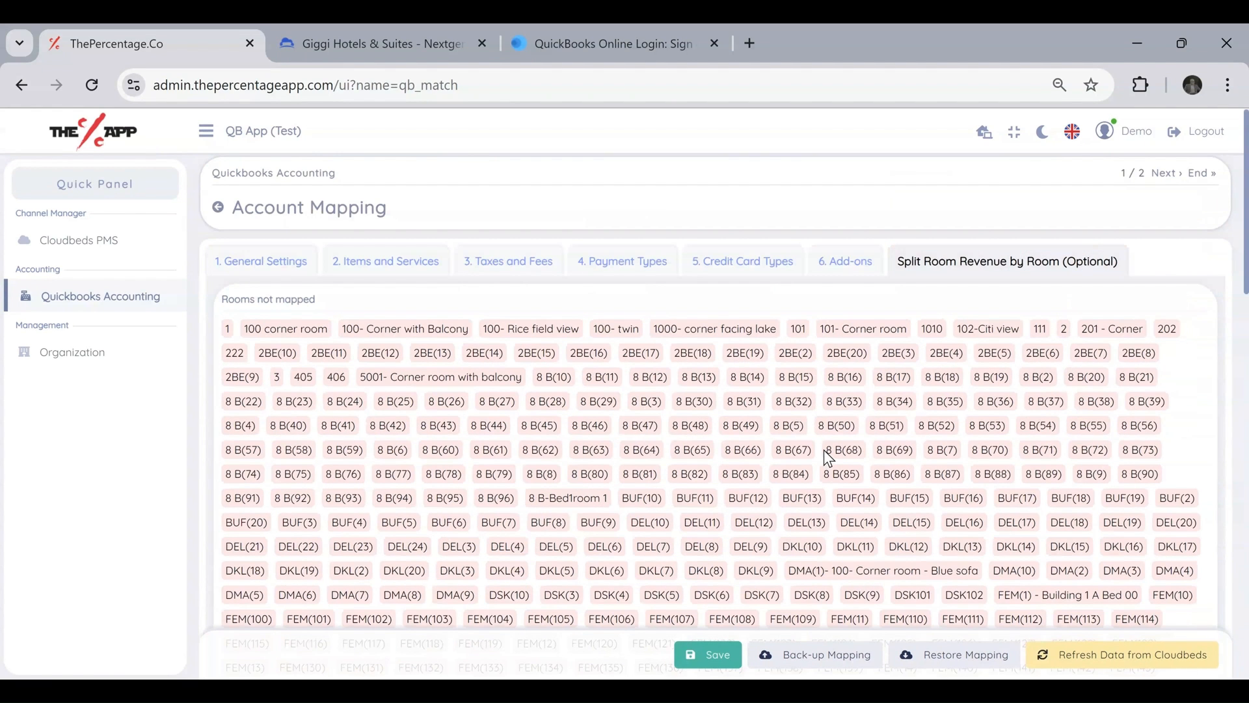
pyautogui.scroll(1, 823, 450)
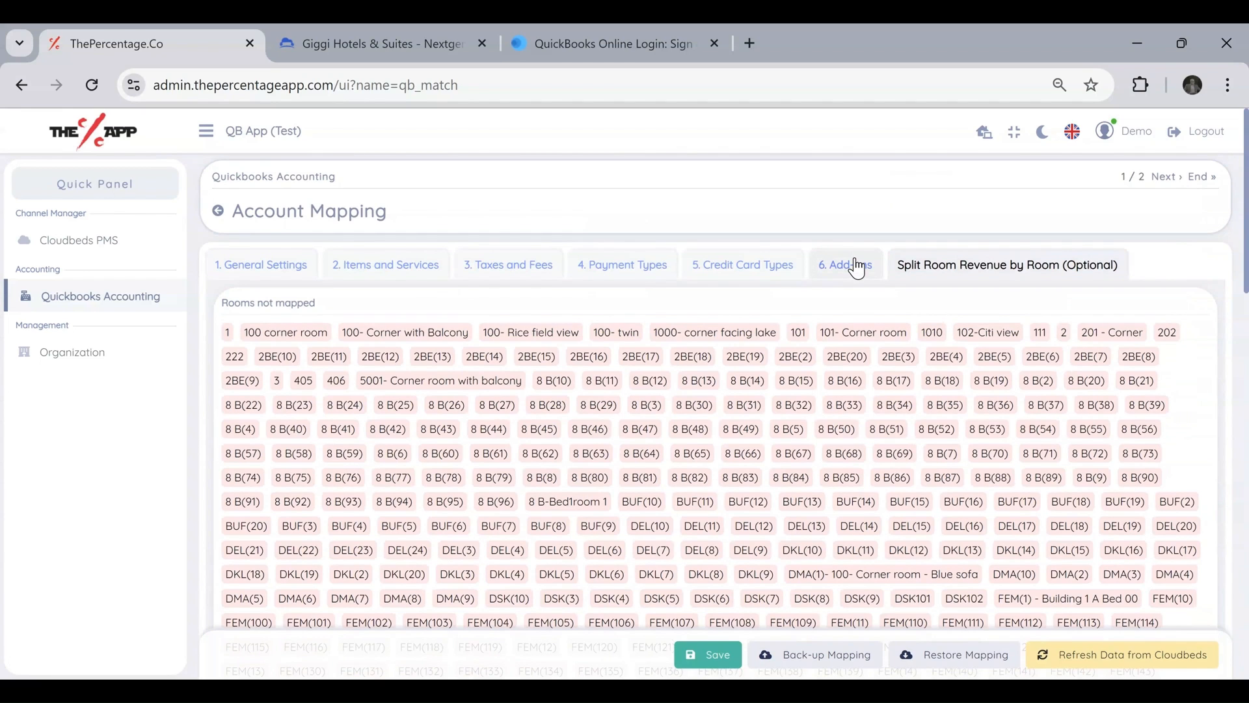
# Save the account mapping and open the Quickbooks page for previewing and posting journals manually.
pyautogui.click(730, 663)
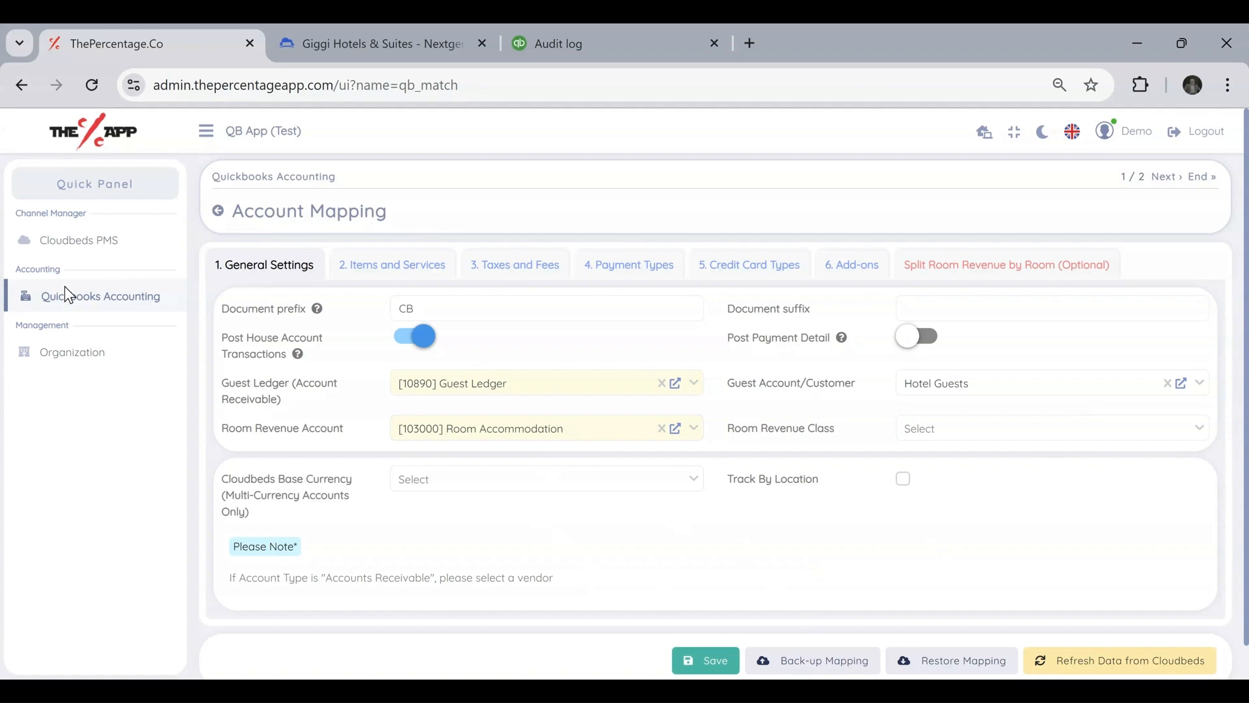
pyautogui.click(69, 306)
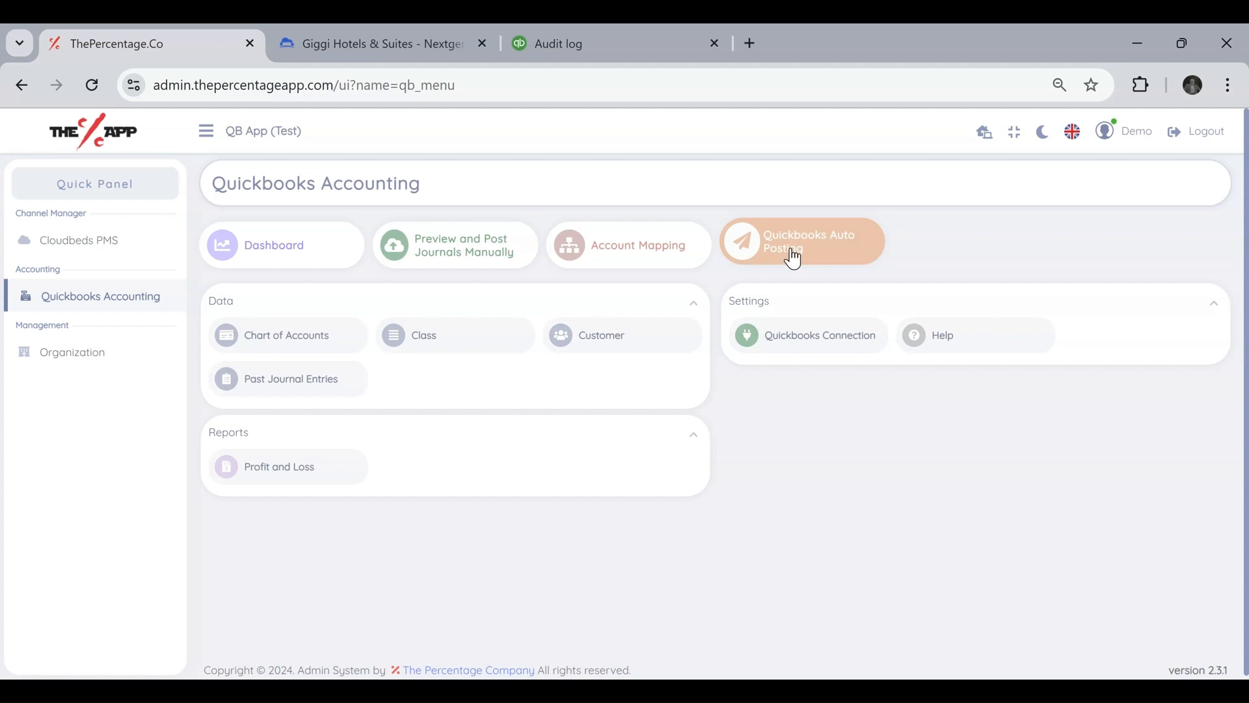
pyautogui.click(470, 253)
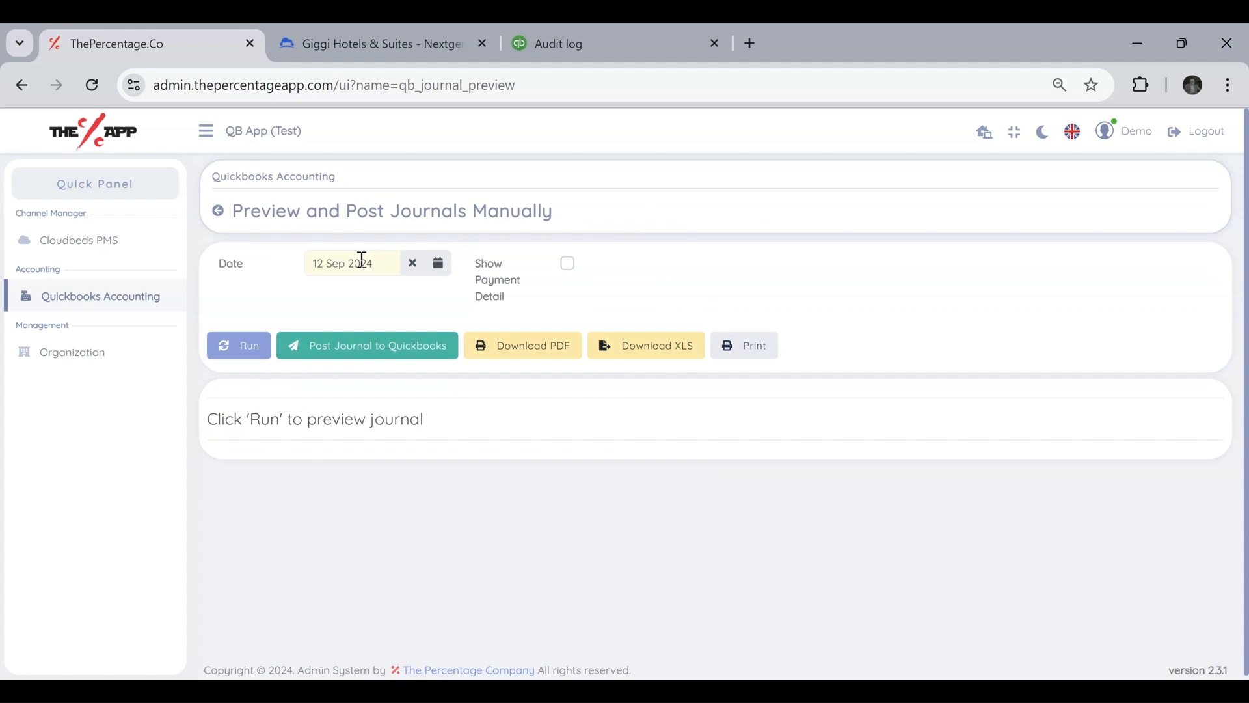
# Set the journal date to 26 Aug 2024 and run the journal preview.
pyautogui.click(330, 262)
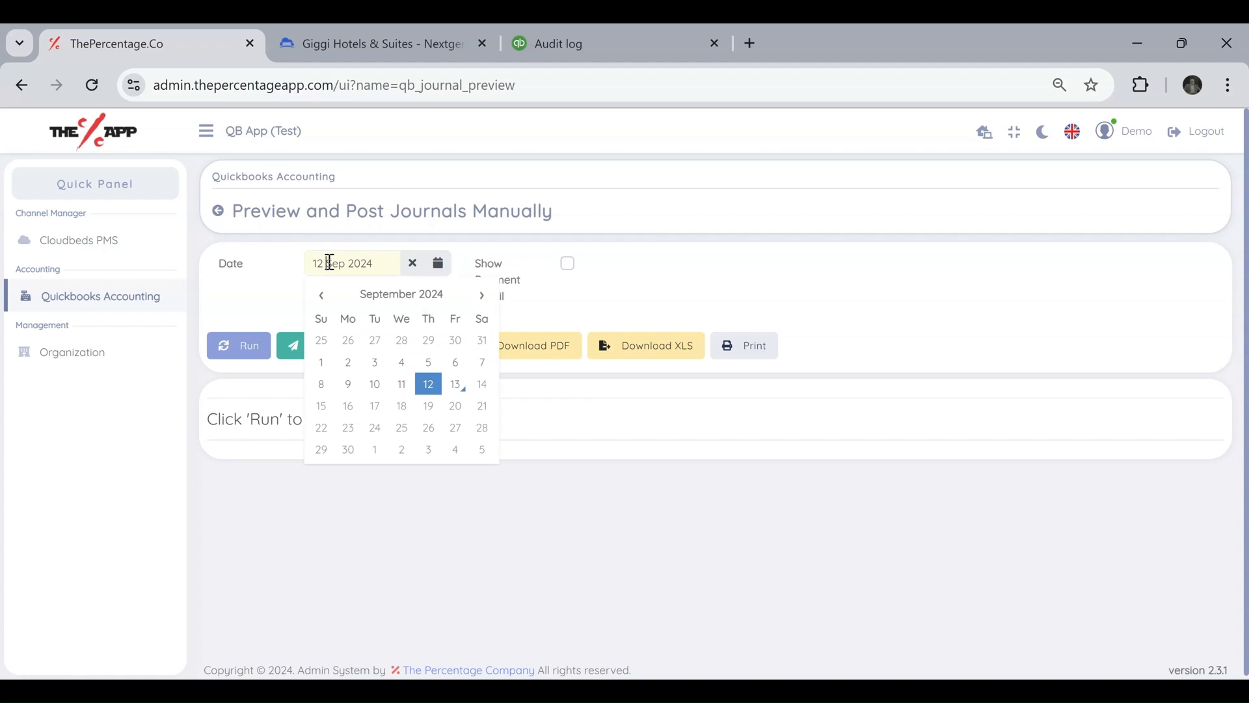
pyautogui.click(322, 296)
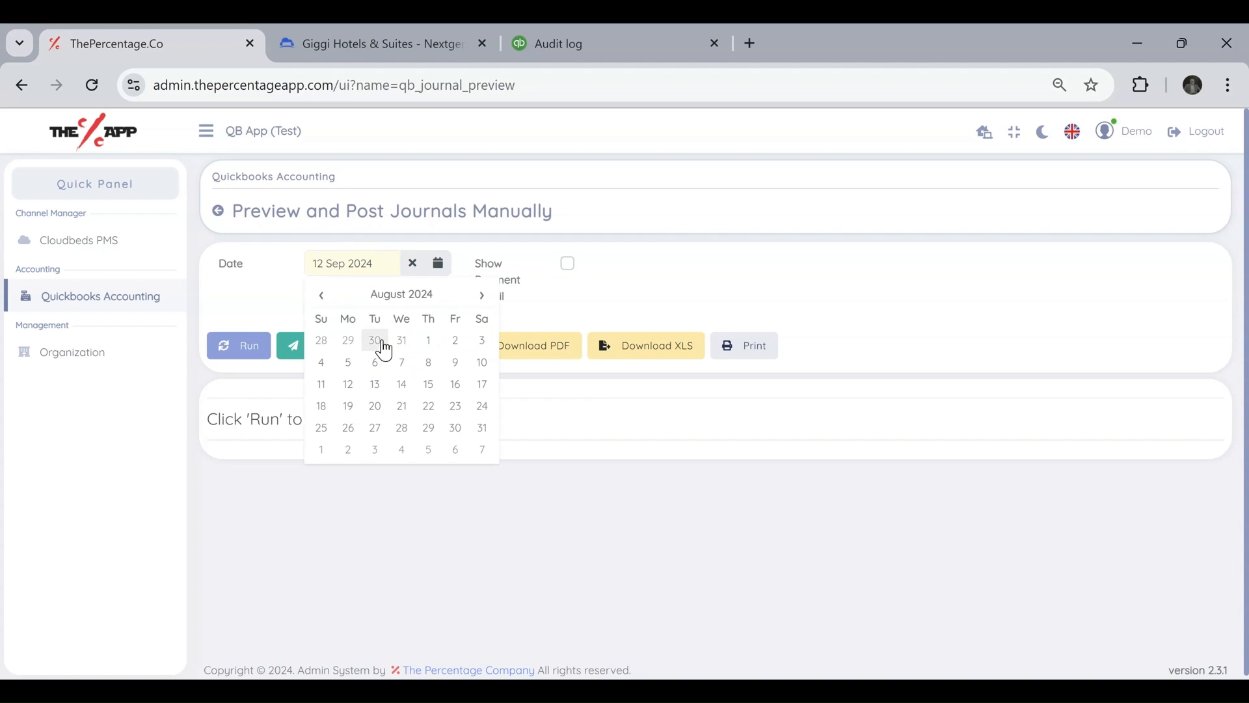
pyautogui.click(349, 429)
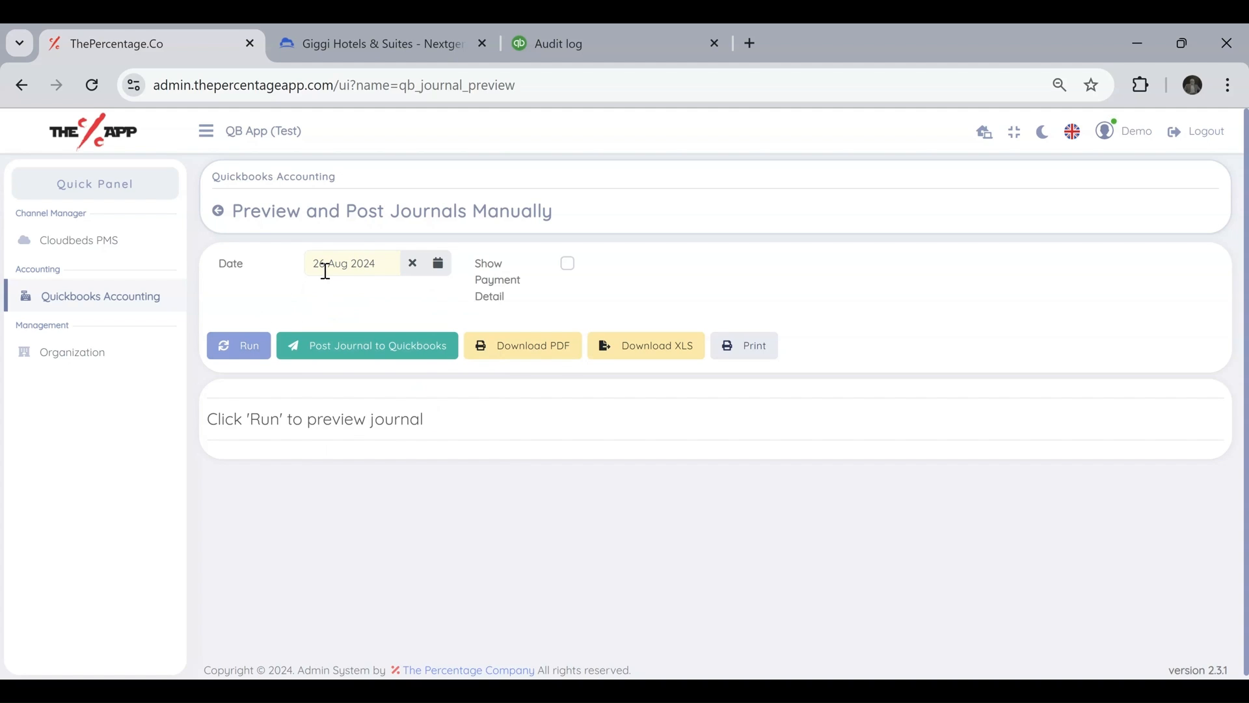
pyautogui.click(232, 352)
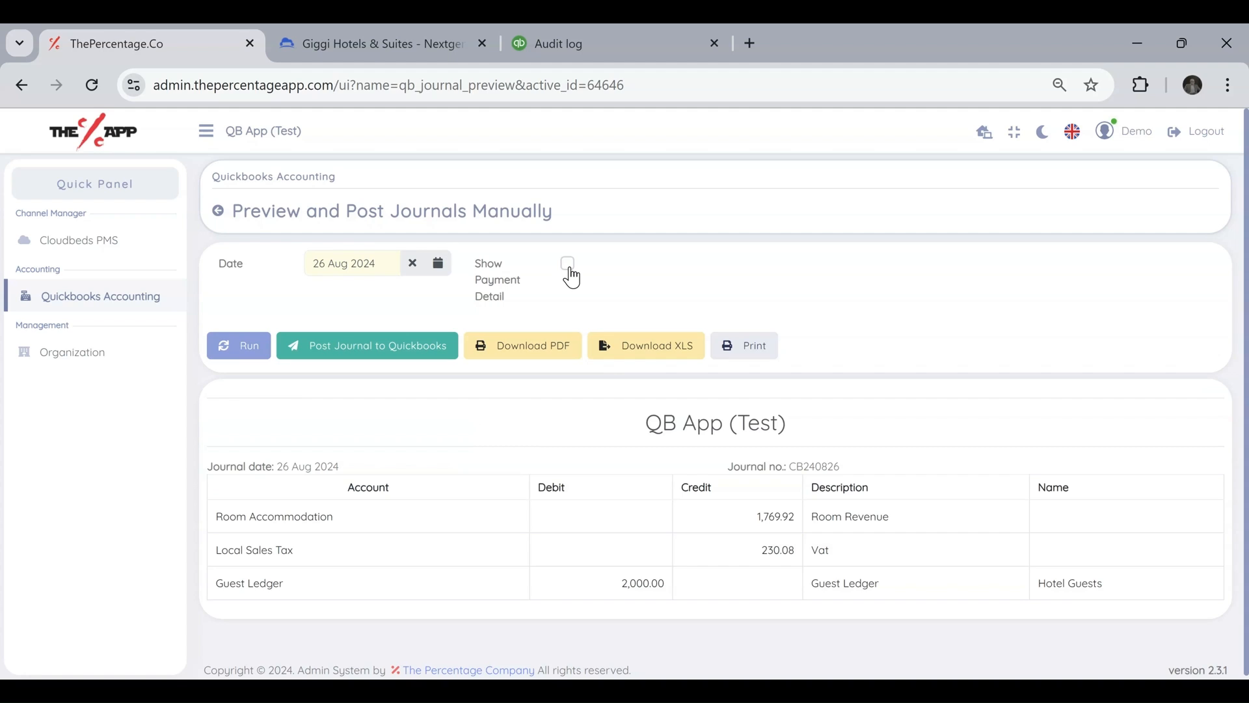
# Check the Show Payment Detail option and the Guest Ledger debit amount in the journal preview.
pyautogui.click(572, 277)
pyautogui.click(567, 278)
pyautogui.moveTo(626, 592); pyautogui.dragTo(669, 591)
pyautogui.click(609, 588)
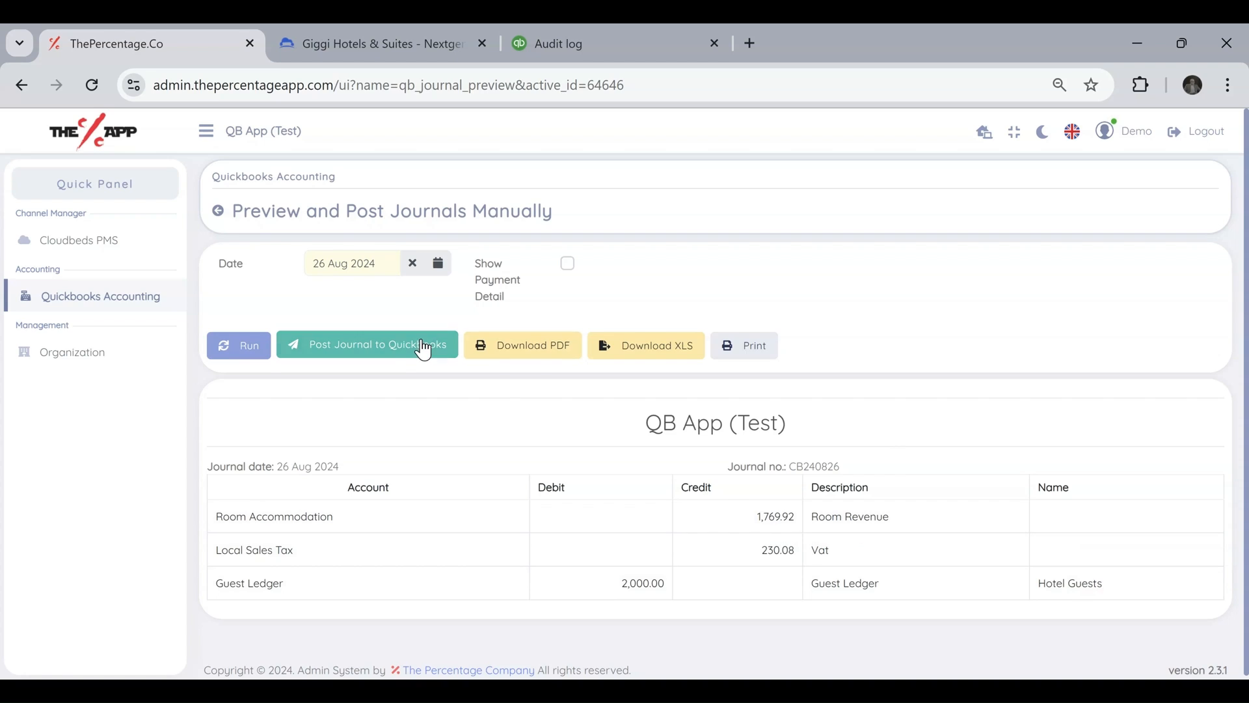
# Post the 26 Aug 2024 journal to Quickbooks and acknowledge the posting message.
pyautogui.click(399, 350)
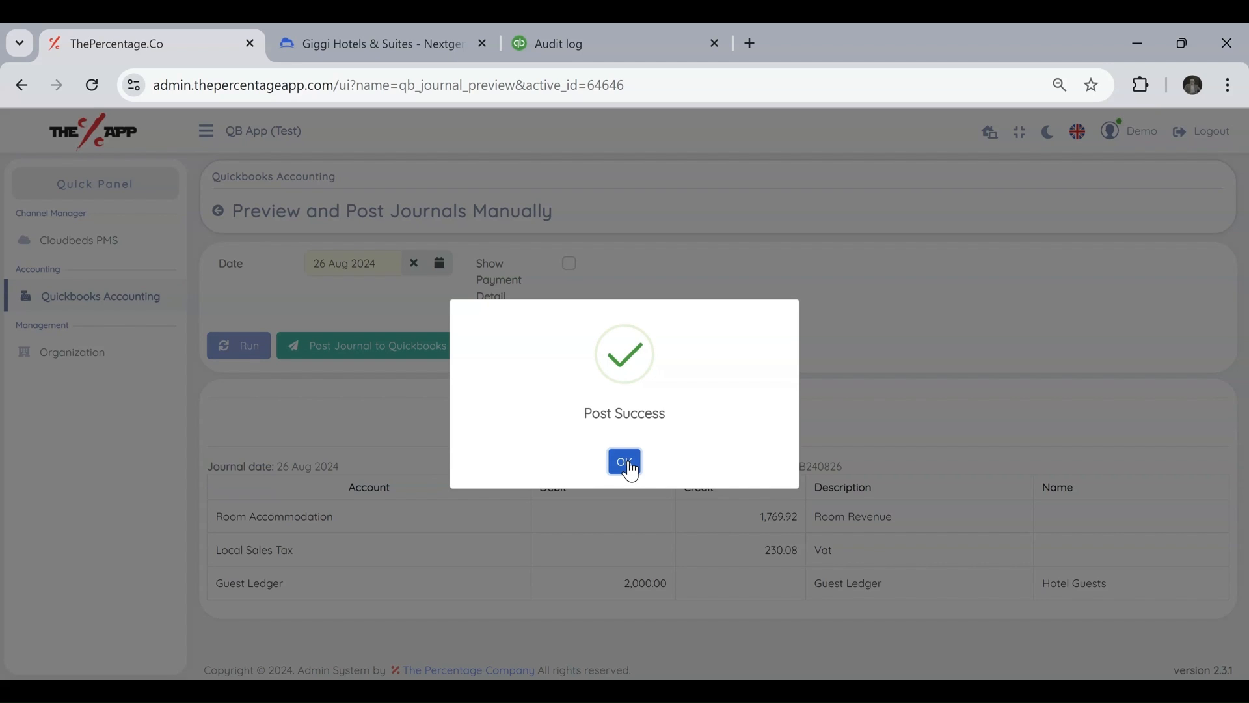
pyautogui.click(626, 462)
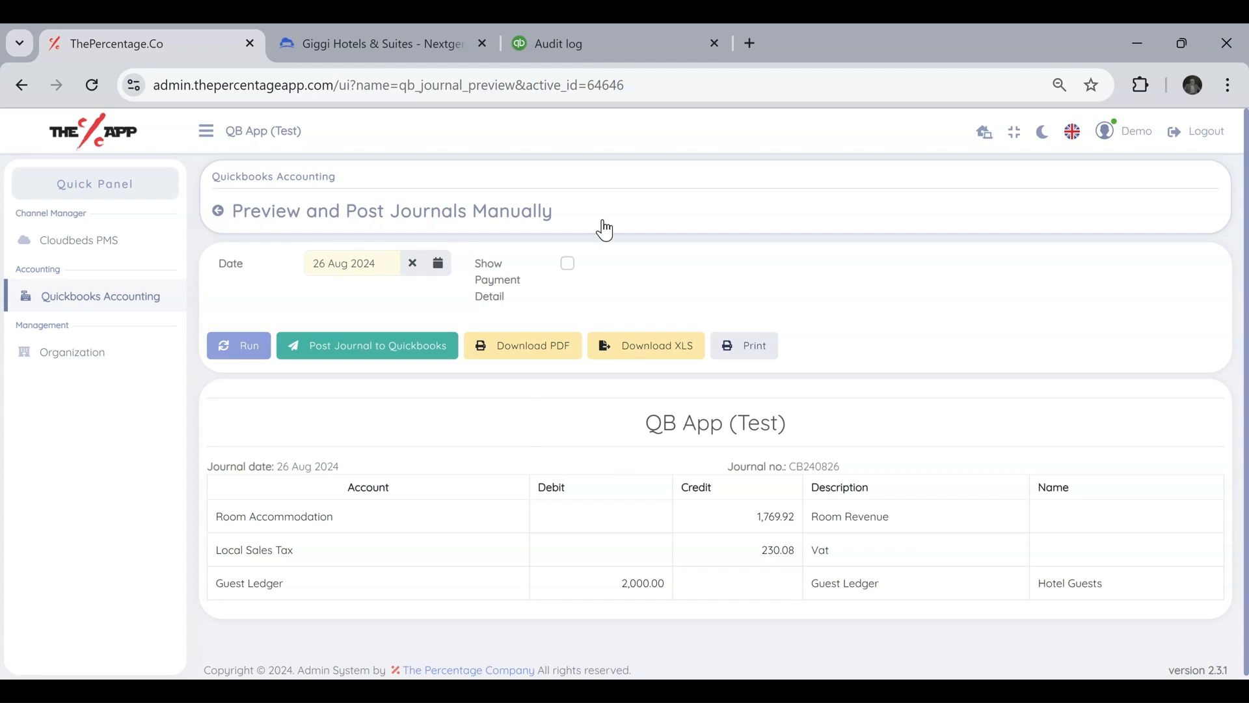
# Switch to QuickBooks Online, reload the audit log and open the most recently added journal entry CB240826.
pyautogui.click(586, 43)
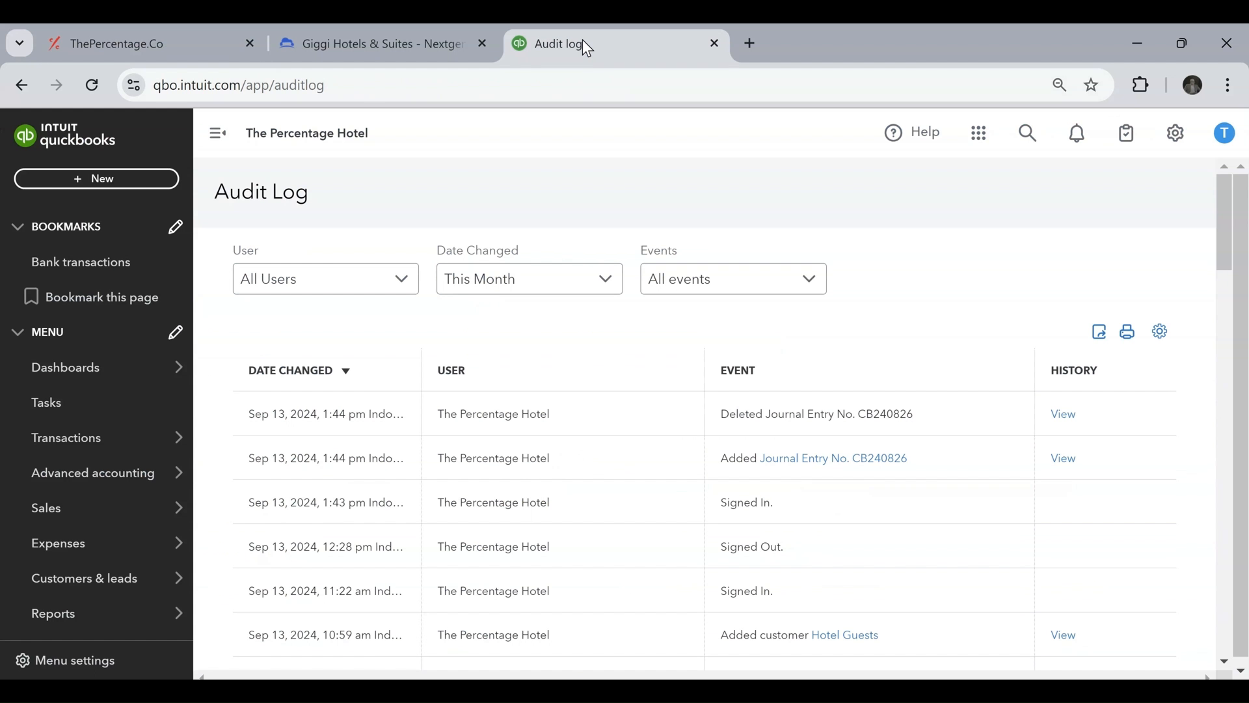
pyautogui.click(93, 88)
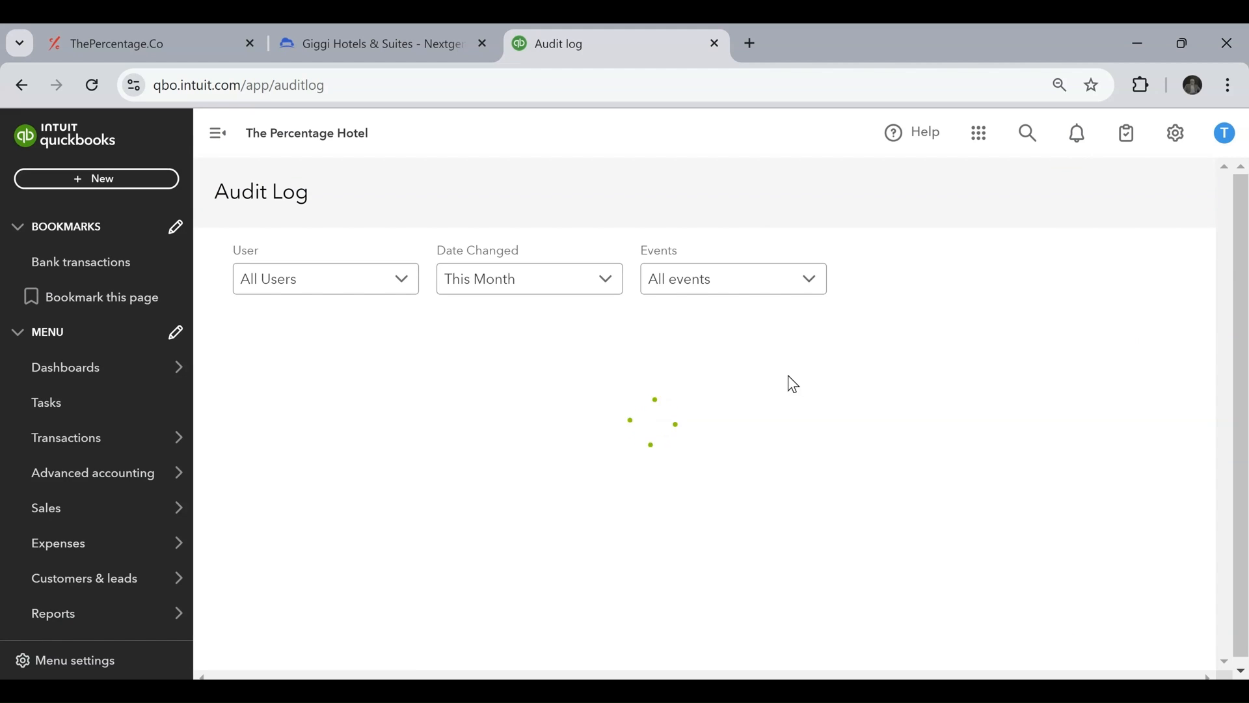
pyautogui.click(875, 419)
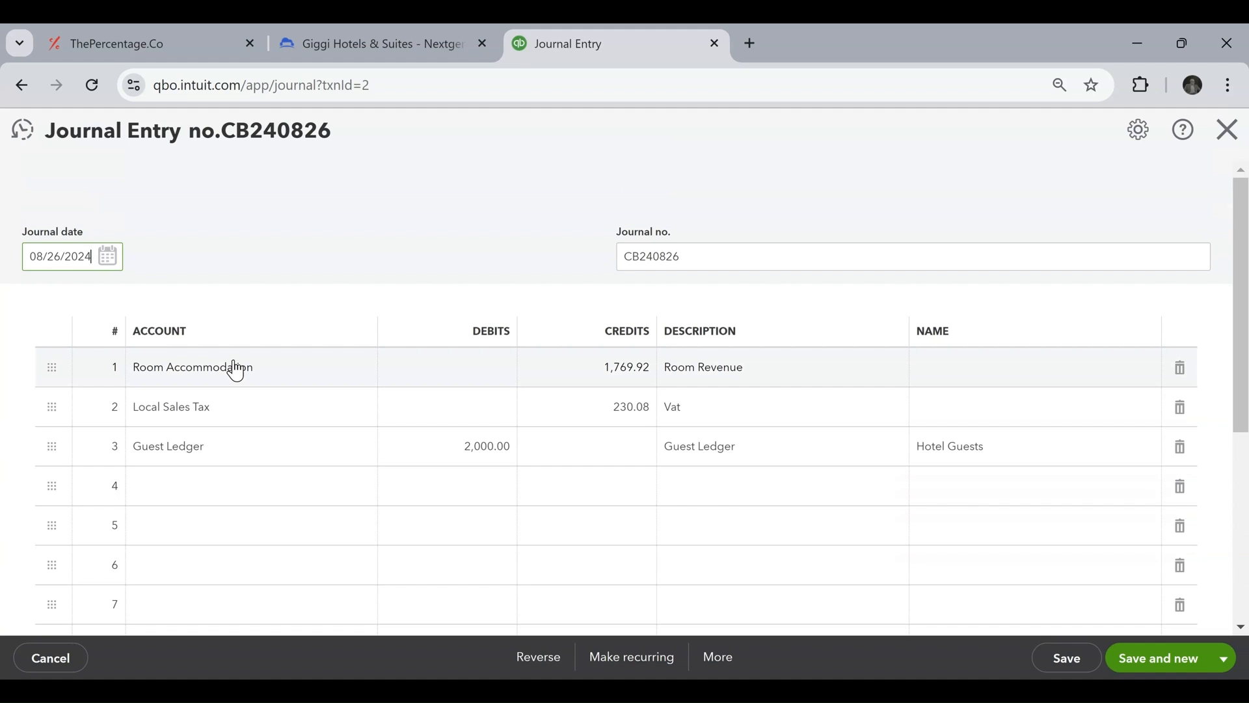
# Examine the journal number, account lines and memo of the posted journal entry.
pyautogui.moveTo(640, 254)
pyautogui.mouseDown()
pyautogui.moveTo(620, 253)
pyautogui.moveTo(640, 255)
pyautogui.mouseUp()
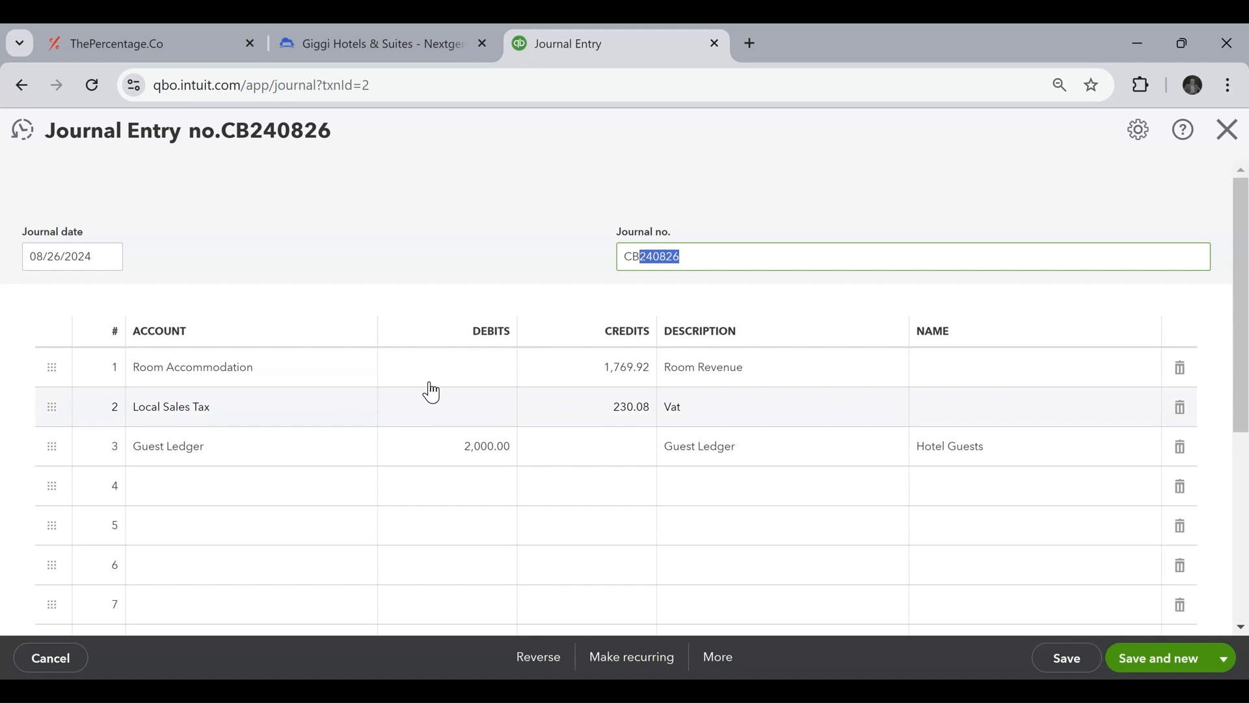
pyautogui.scroll(-5, 421, 415)
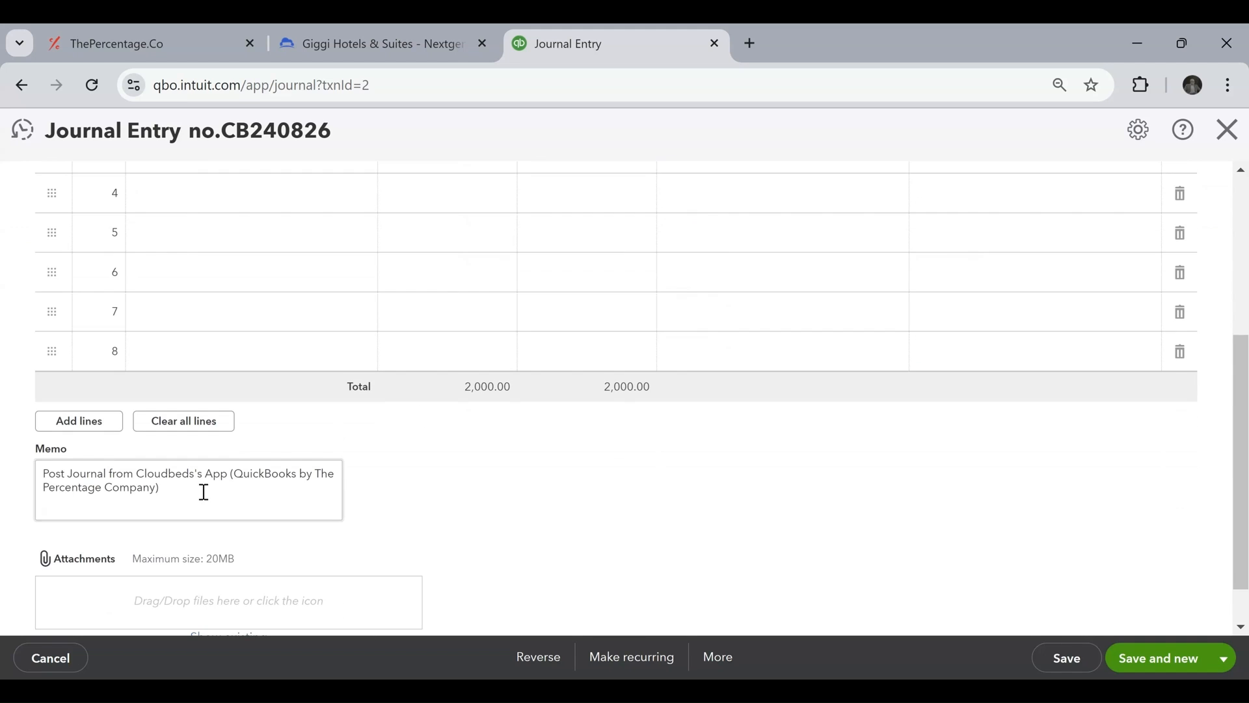
pyautogui.tripleClick(104, 489)
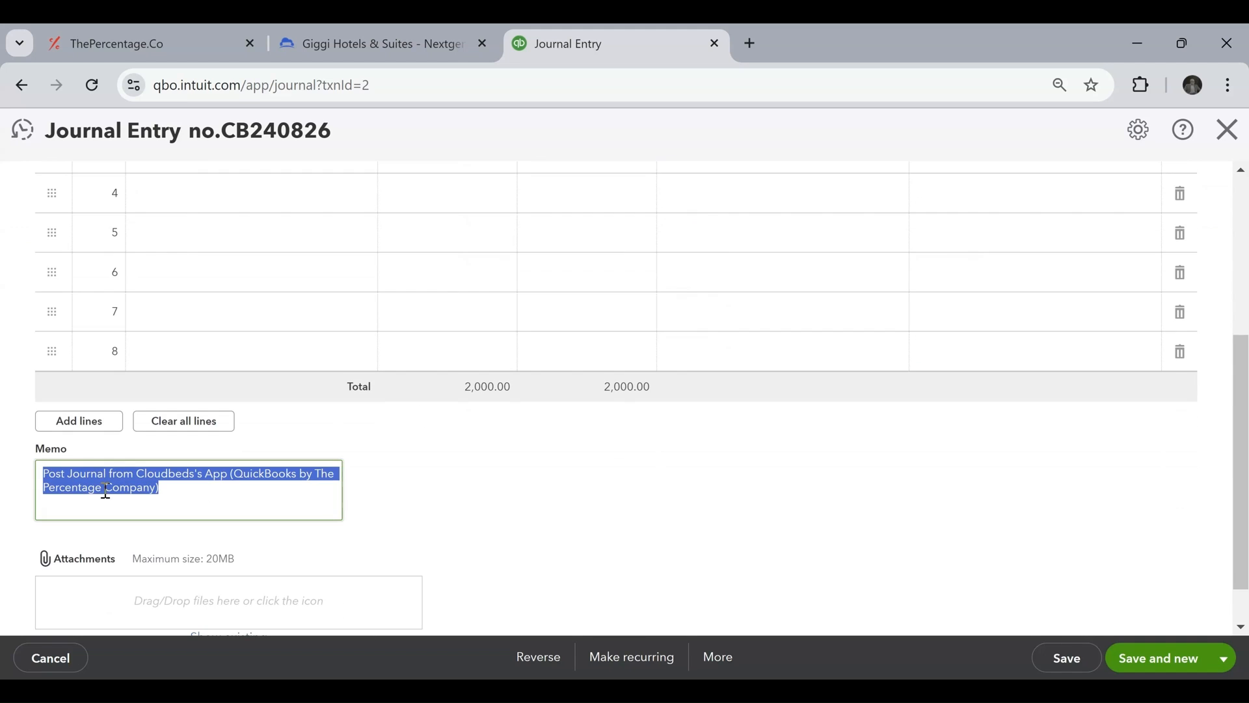
pyautogui.click(209, 491)
pyautogui.moveTo(212, 506); pyautogui.dragTo(46, 474)
pyautogui.scroll(-1, 126, 475)
pyautogui.scroll(5, 127, 474)
pyautogui.scroll(1, 126, 474)
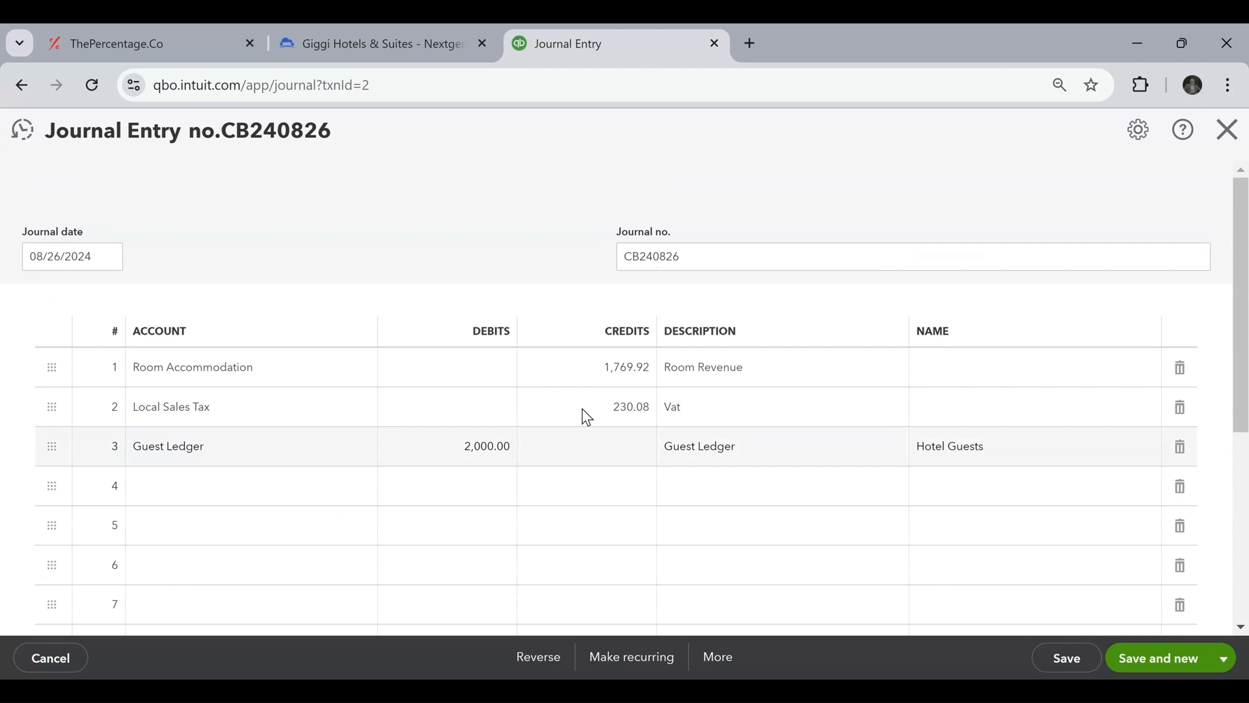
# Close the journal entry and open the Reports page.
pyautogui.click(1230, 134)
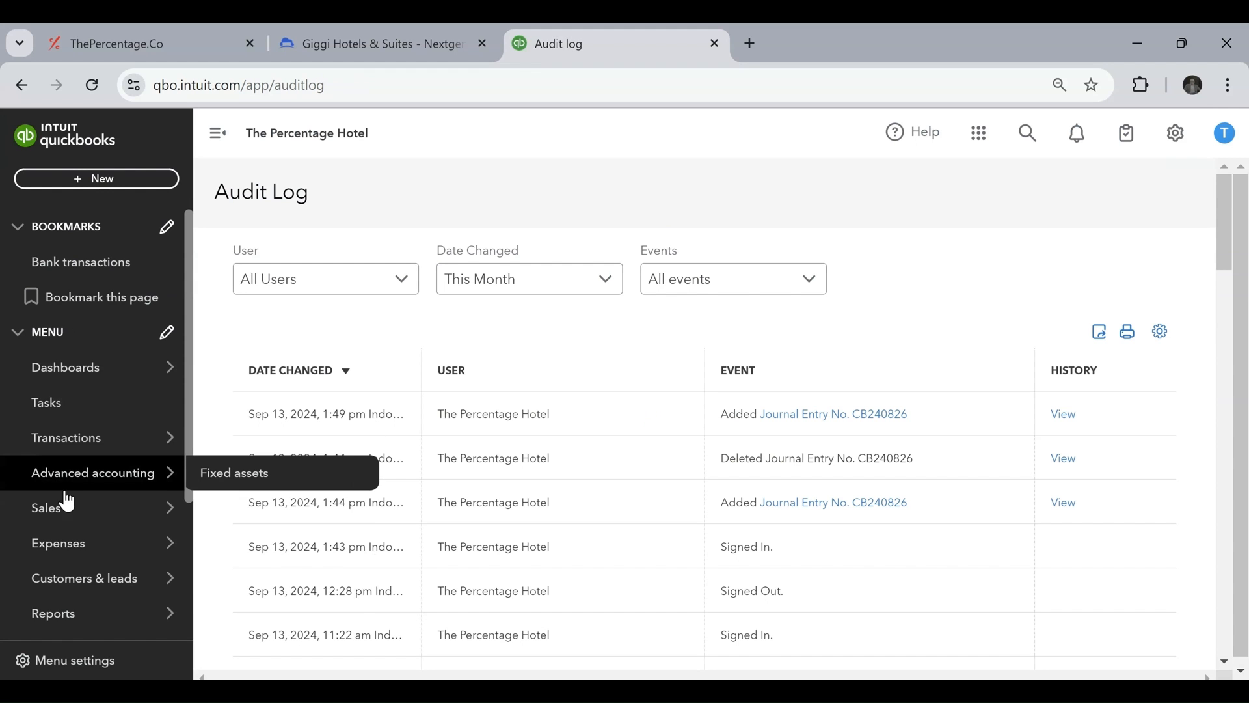
pyautogui.moveTo(89, 523)
pyautogui.scroll(-2, 85, 547)
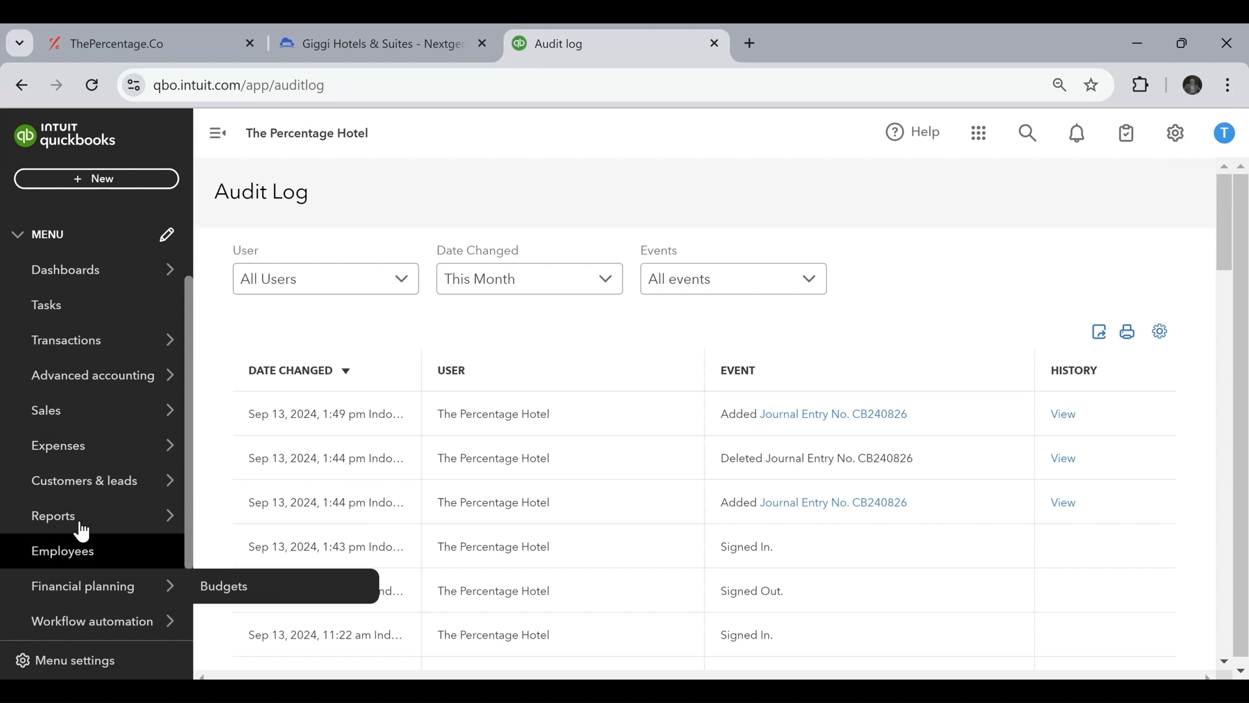
pyautogui.click(79, 524)
pyautogui.moveTo(152, 518)
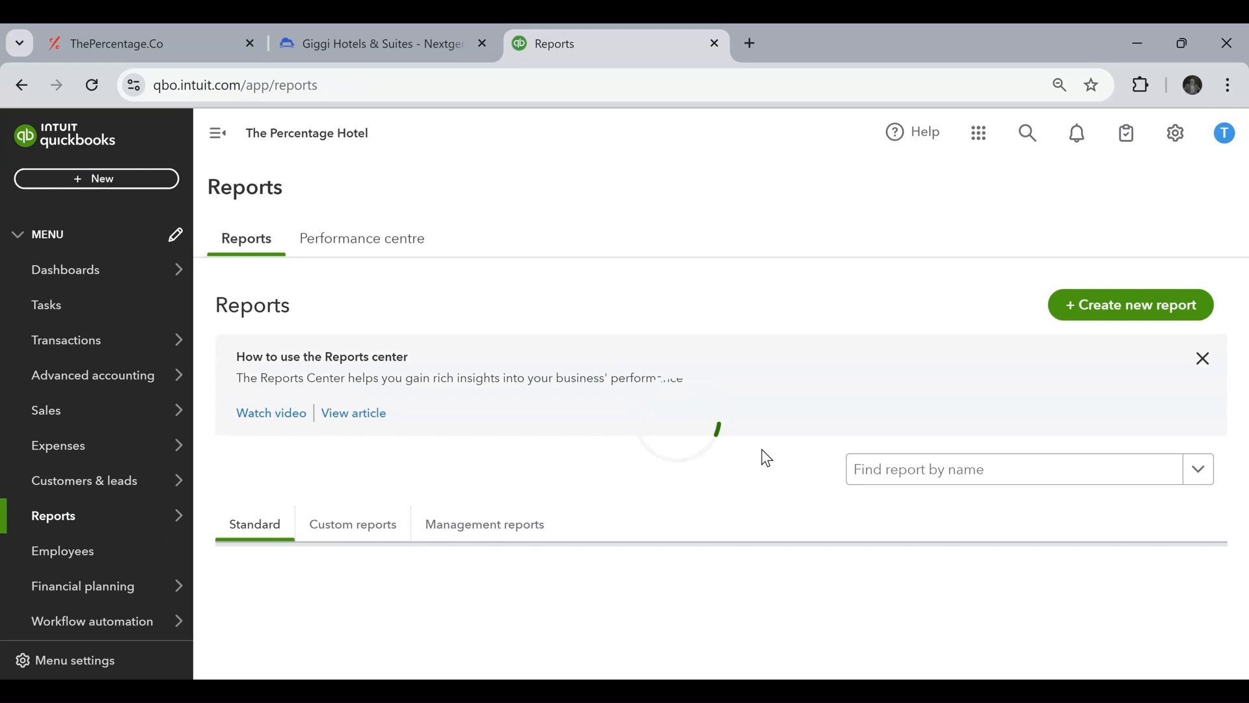
# Search the reports for "profit" and open the Profit and Loss report.
pyautogui.click(927, 474)
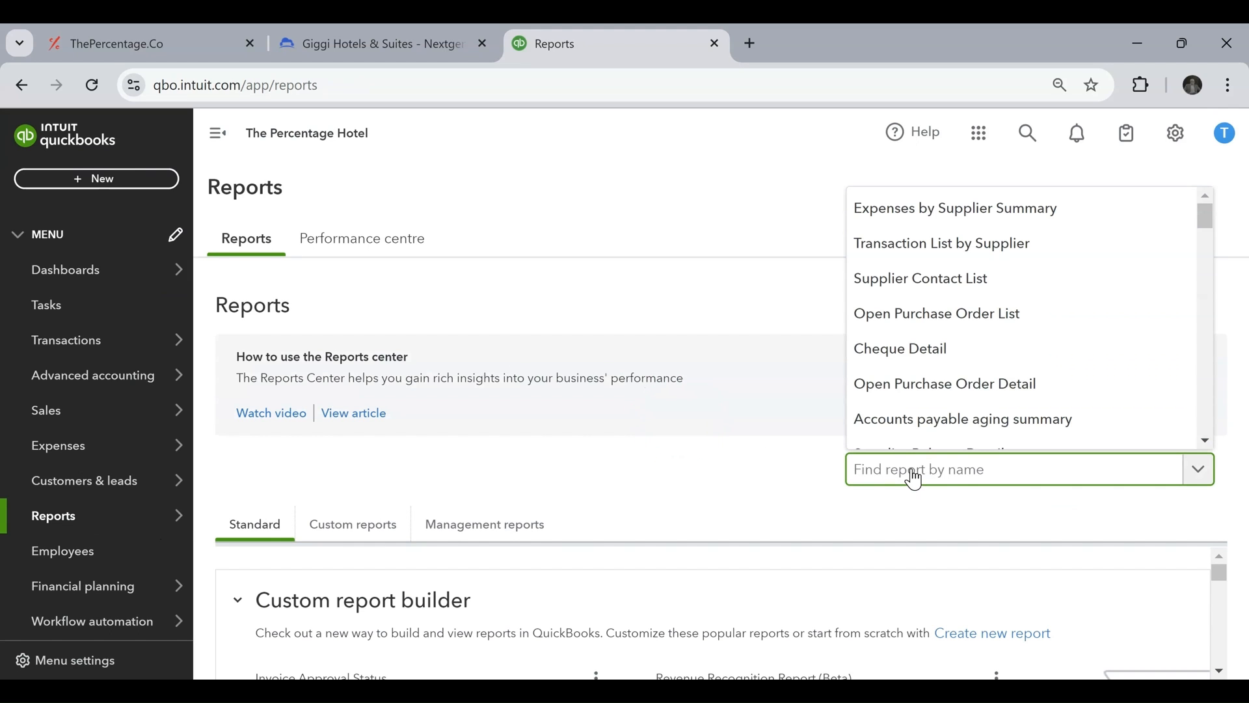
pyautogui.write('pdo')
pyautogui.press('BackSpace')
pyautogui.press('BackSpace')
pyautogui.write('rofit')
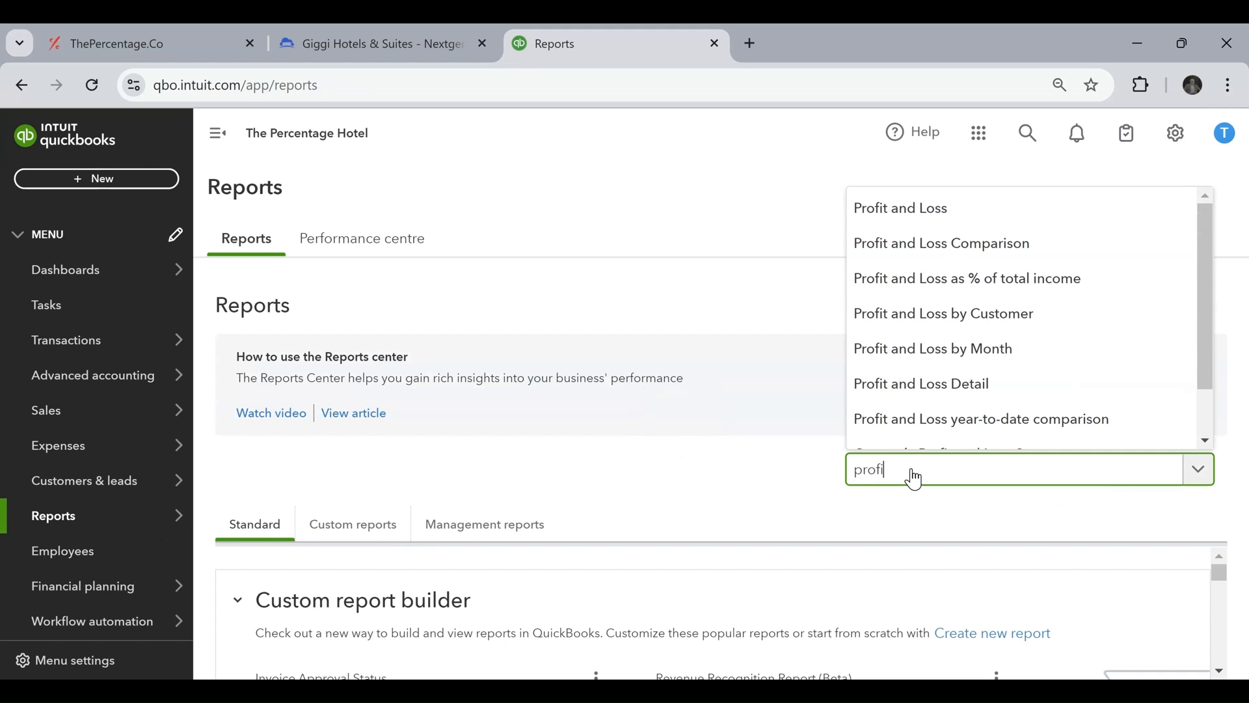
pyautogui.click(898, 207)
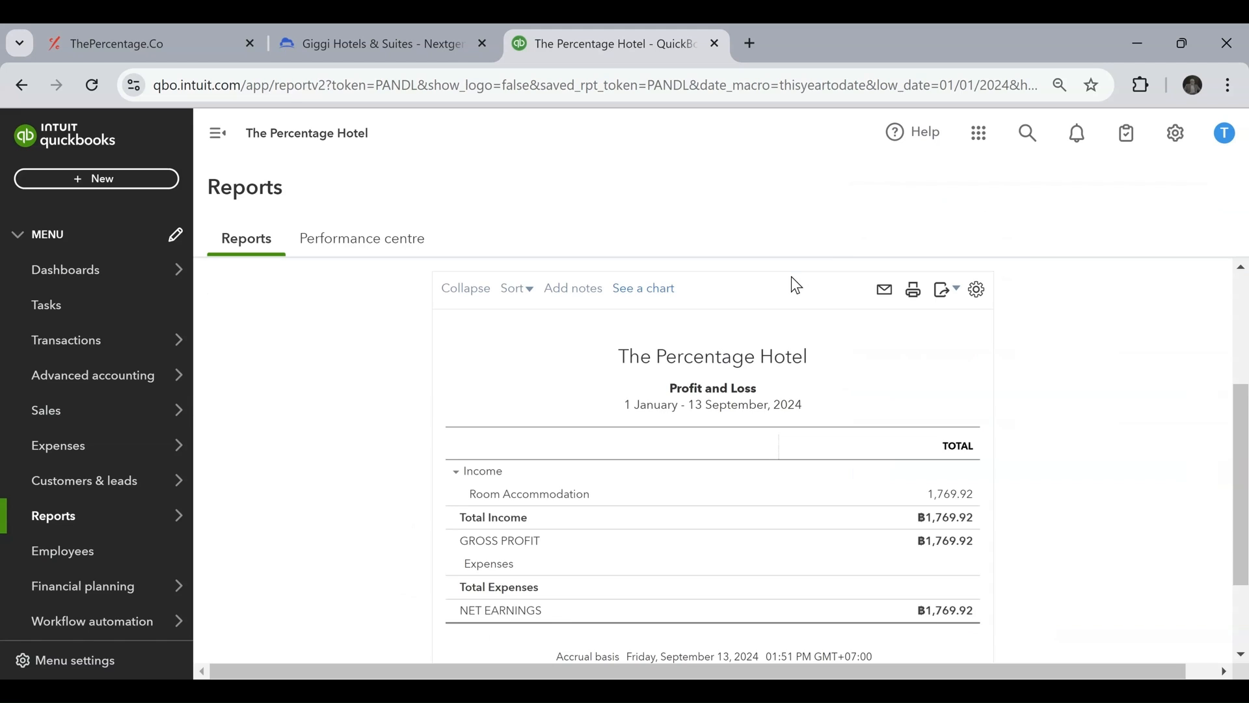
# Set the Profit and Loss report to display its columns by Days.
pyautogui.scroll(2, 684, 392)
pyautogui.scroll(2, 312, 326)
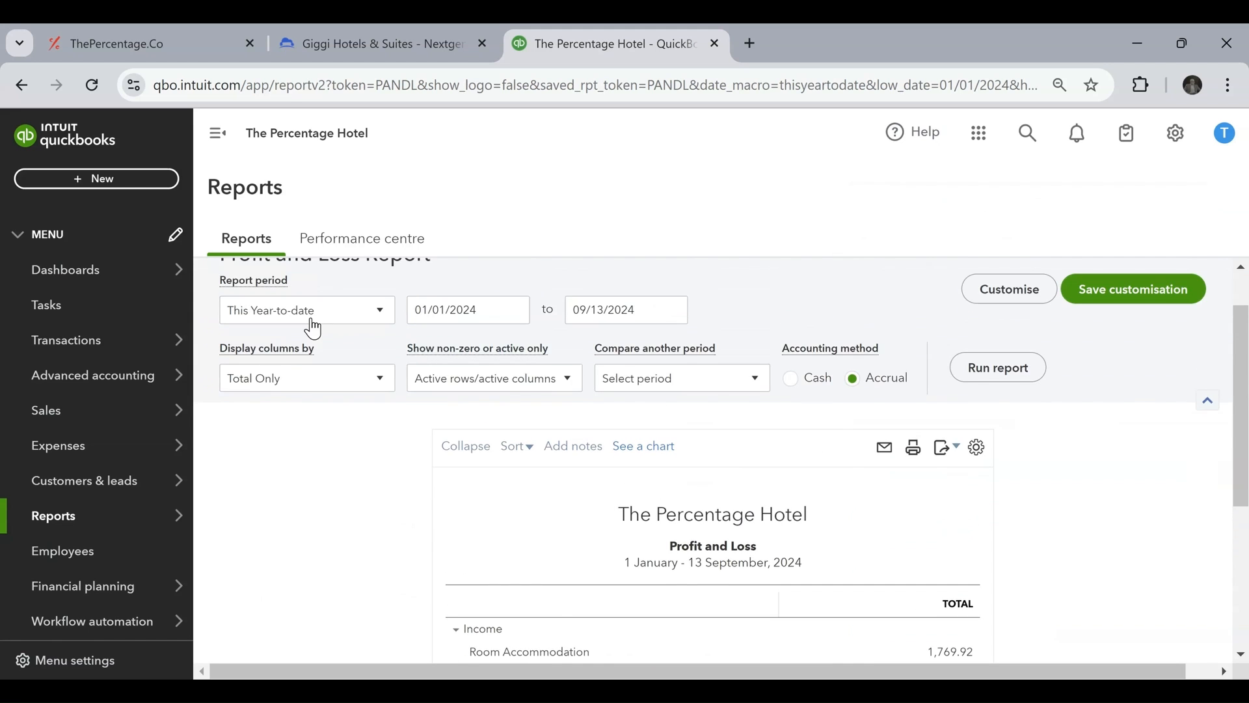
pyautogui.click(280, 420)
pyautogui.click(294, 183)
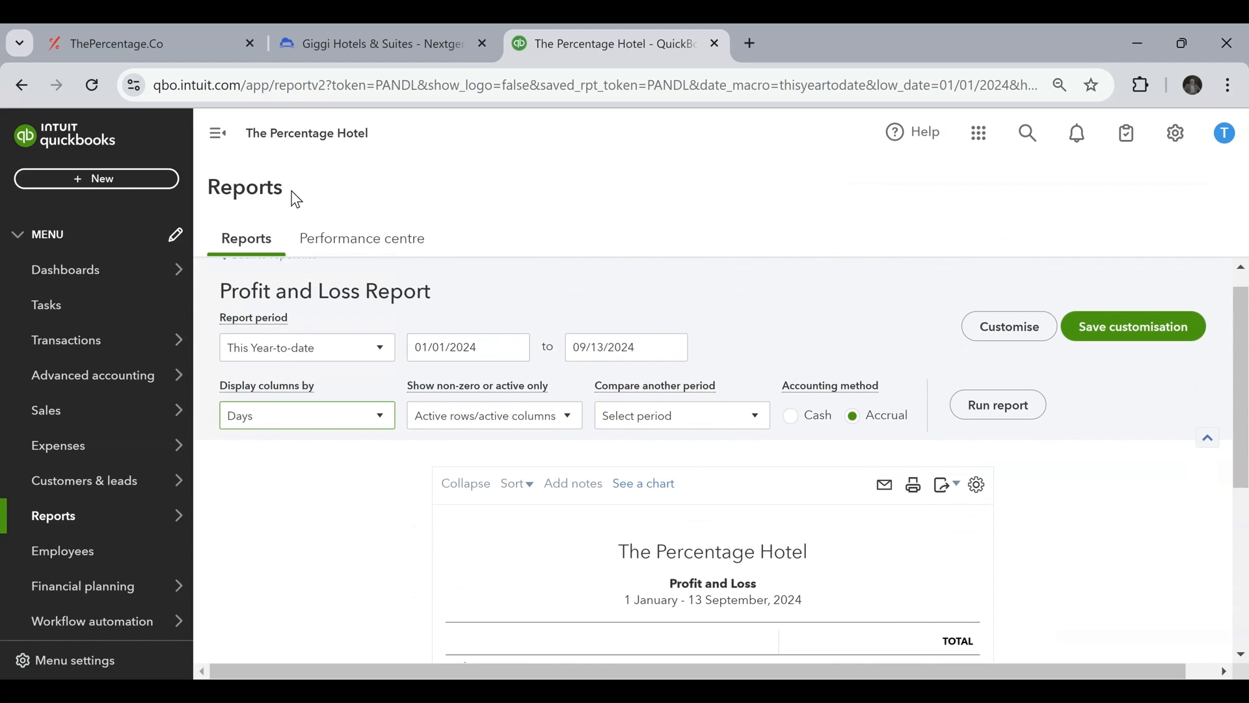
# Set the start date of the report period to 08/26/2024.
pyautogui.click(370, 358)
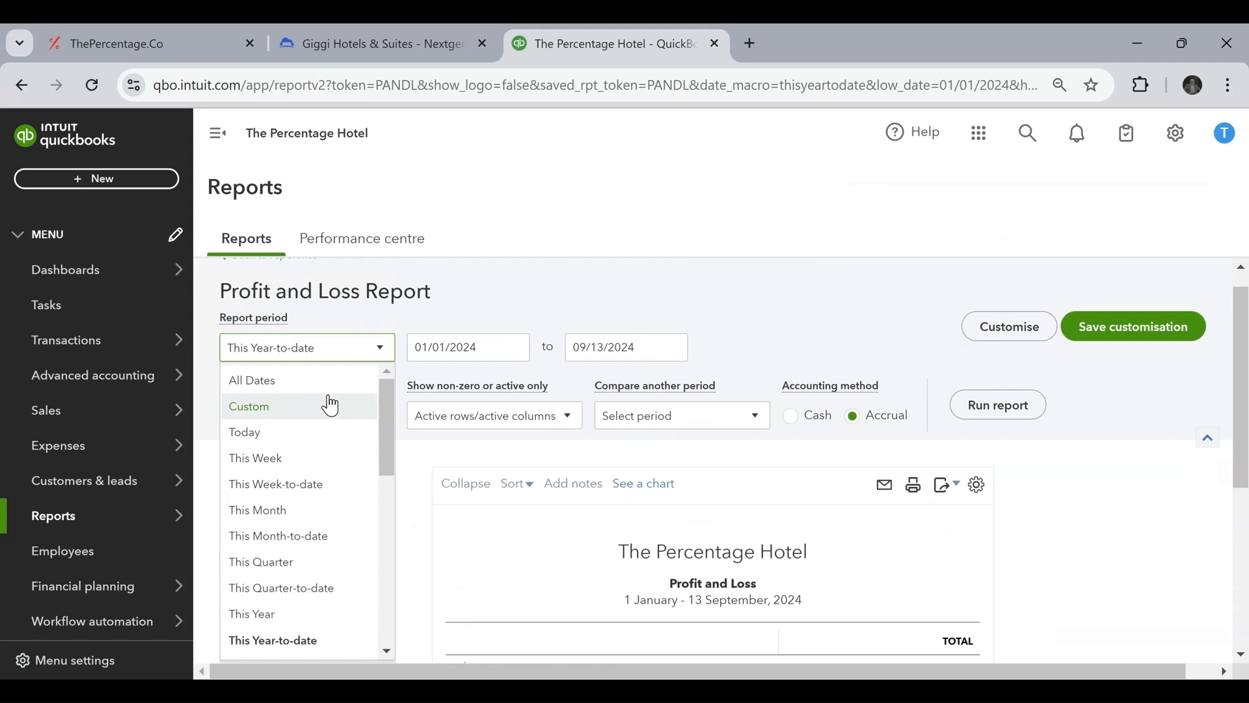
pyautogui.click(485, 330)
pyautogui.click(515, 347)
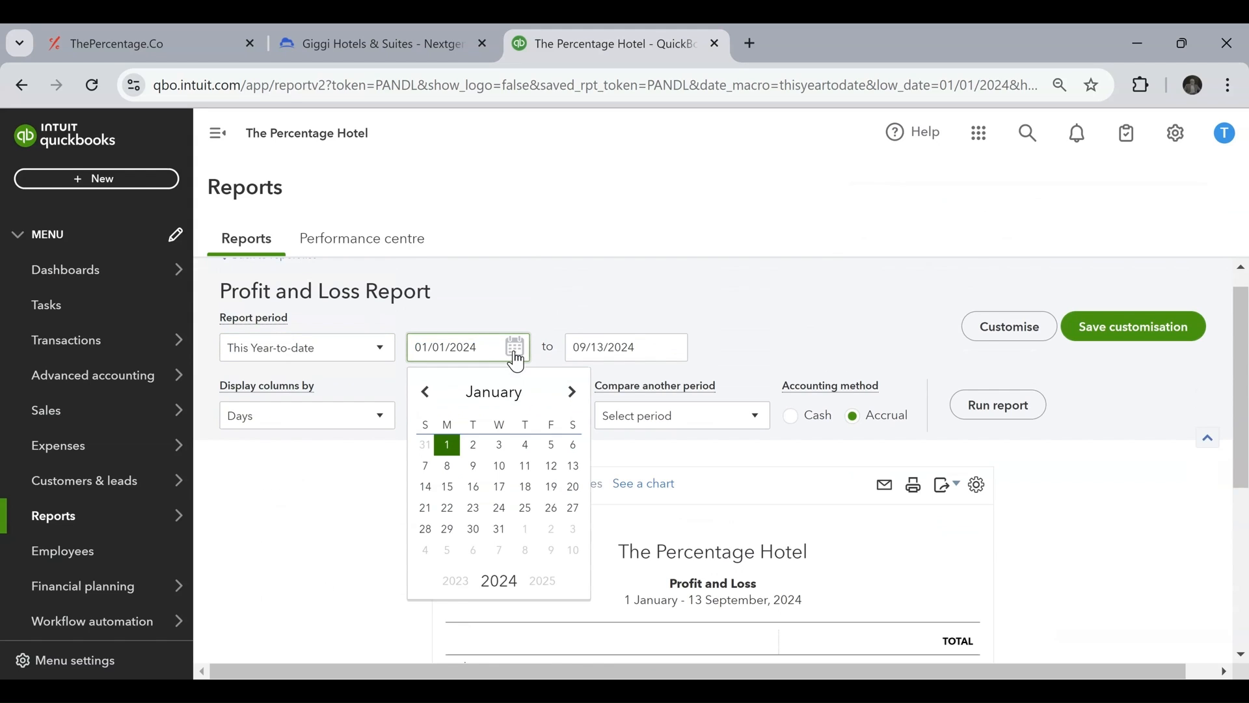
pyautogui.click(573, 392)
pyautogui.click(574, 392)
pyautogui.click(573, 392)
pyautogui.click(574, 392)
pyautogui.click(574, 391)
pyautogui.click(573, 392)
pyautogui.click(573, 393)
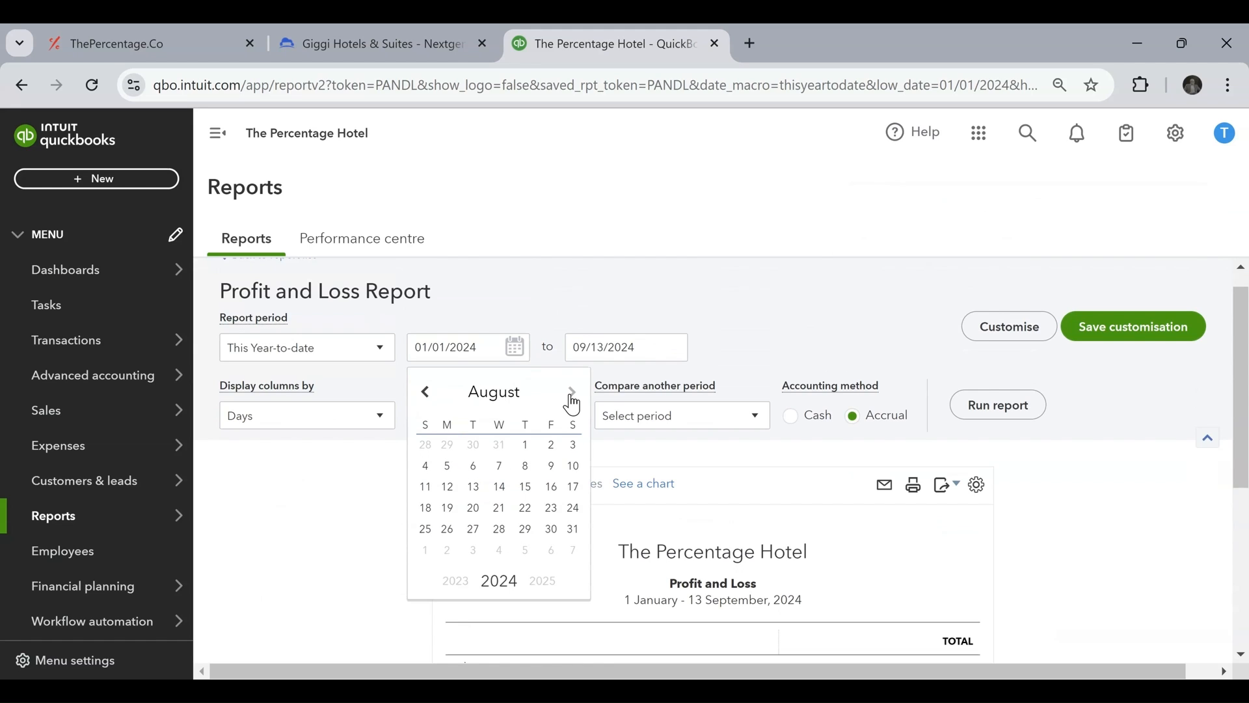
pyautogui.click(449, 530)
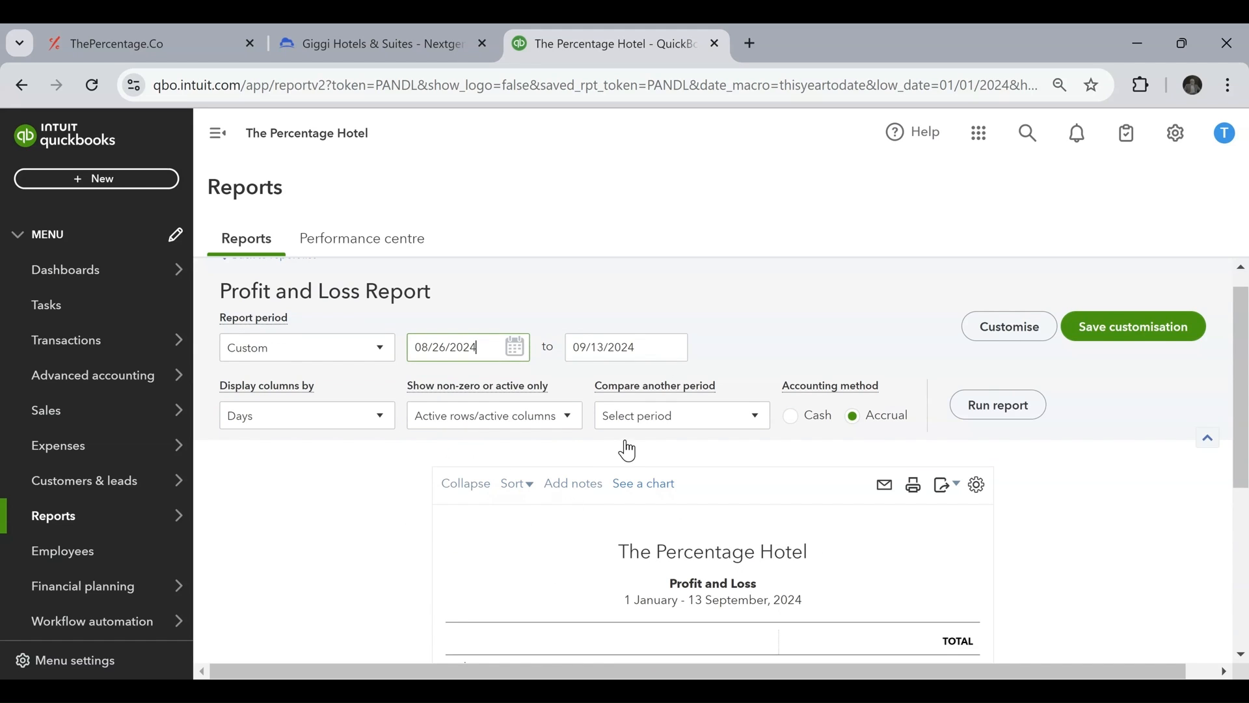
# Set the end date of the report period to 08/26/2024, run the report and review its income lines.
pyautogui.click(674, 347)
pyautogui.click(584, 393)
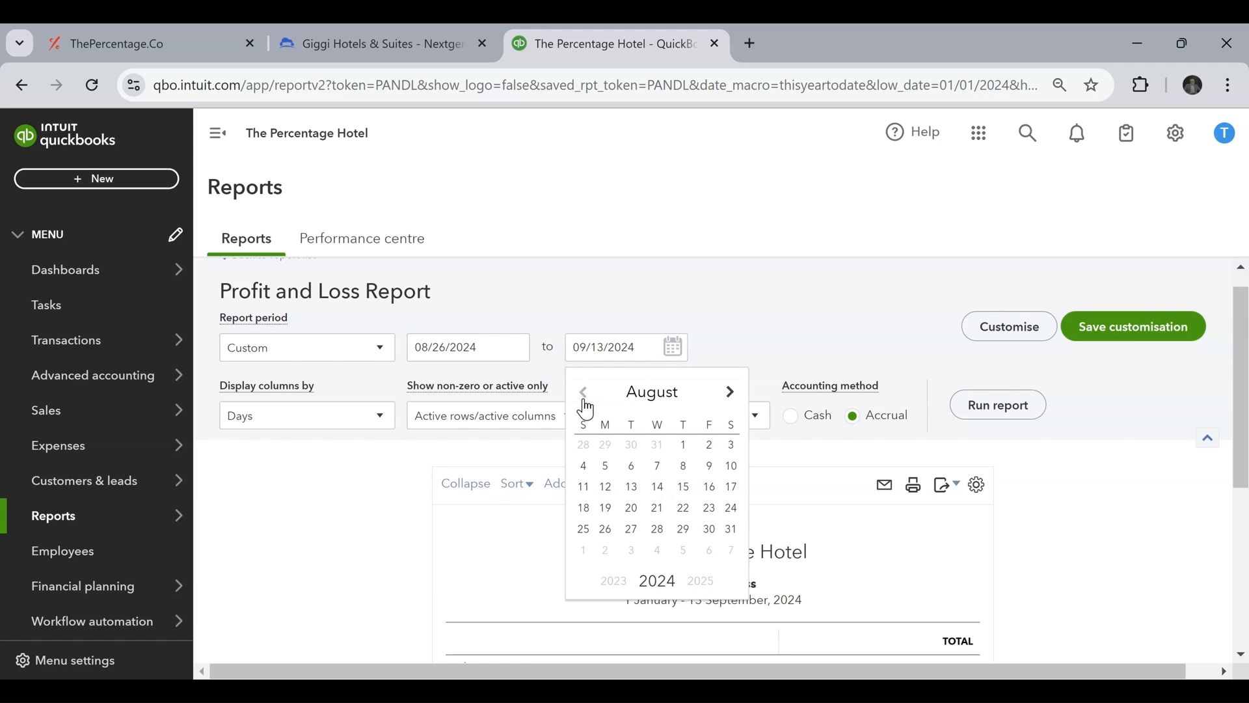
pyautogui.click(612, 532)
pyautogui.click(995, 404)
pyautogui.scroll(-3, 1012, 409)
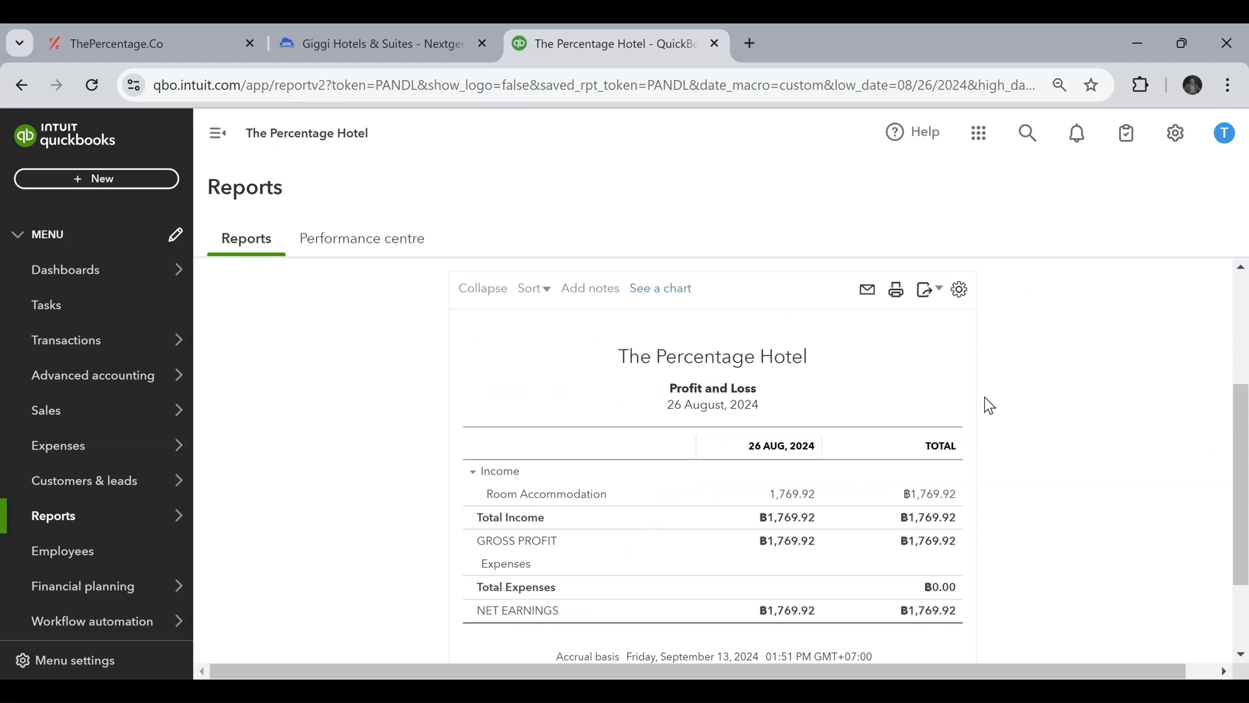
pyautogui.scroll(-2, 989, 405)
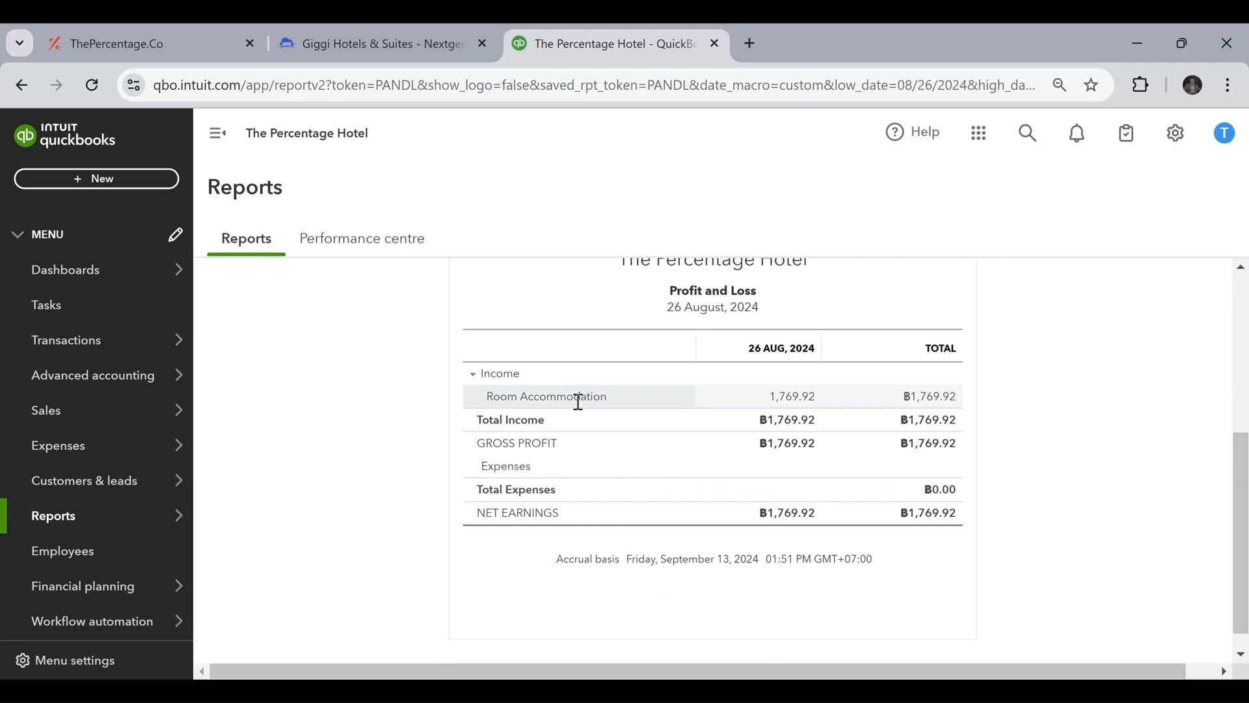
pyautogui.scroll(2, 629, 407)
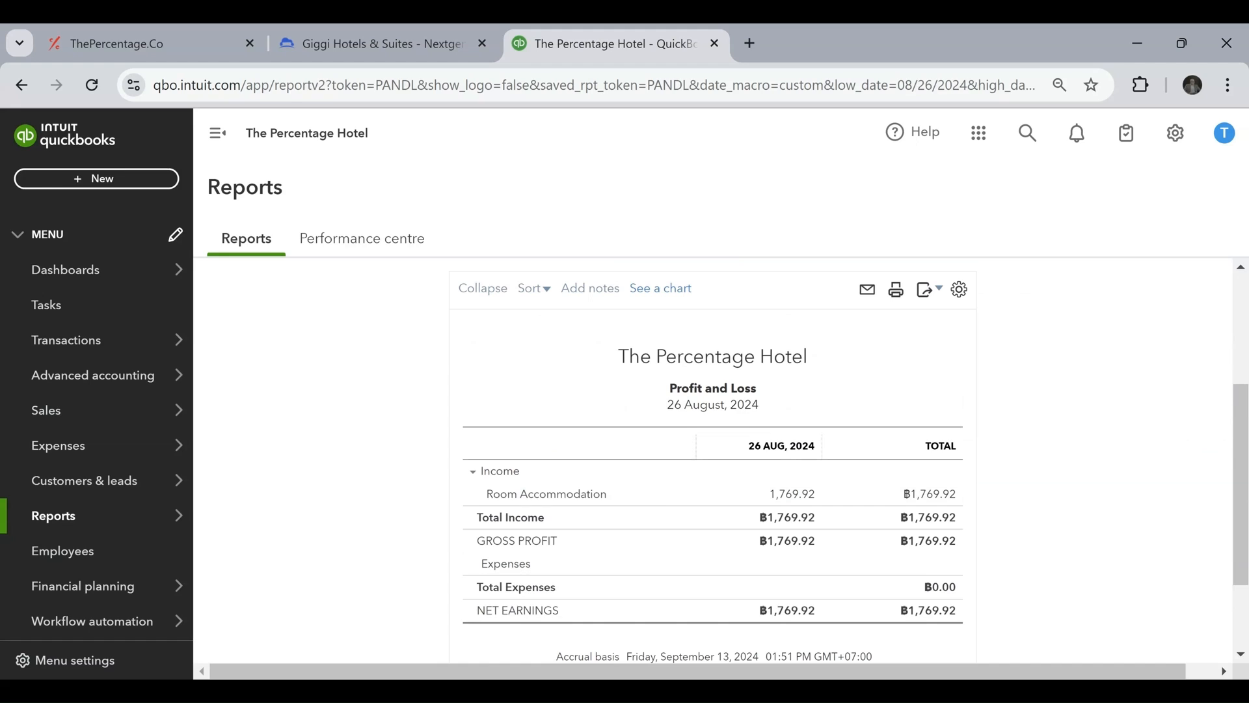
# Switch to The Percentage App, open Quickbooks Auto Posting and set the posting to Active.
pyautogui.click(188, 33)
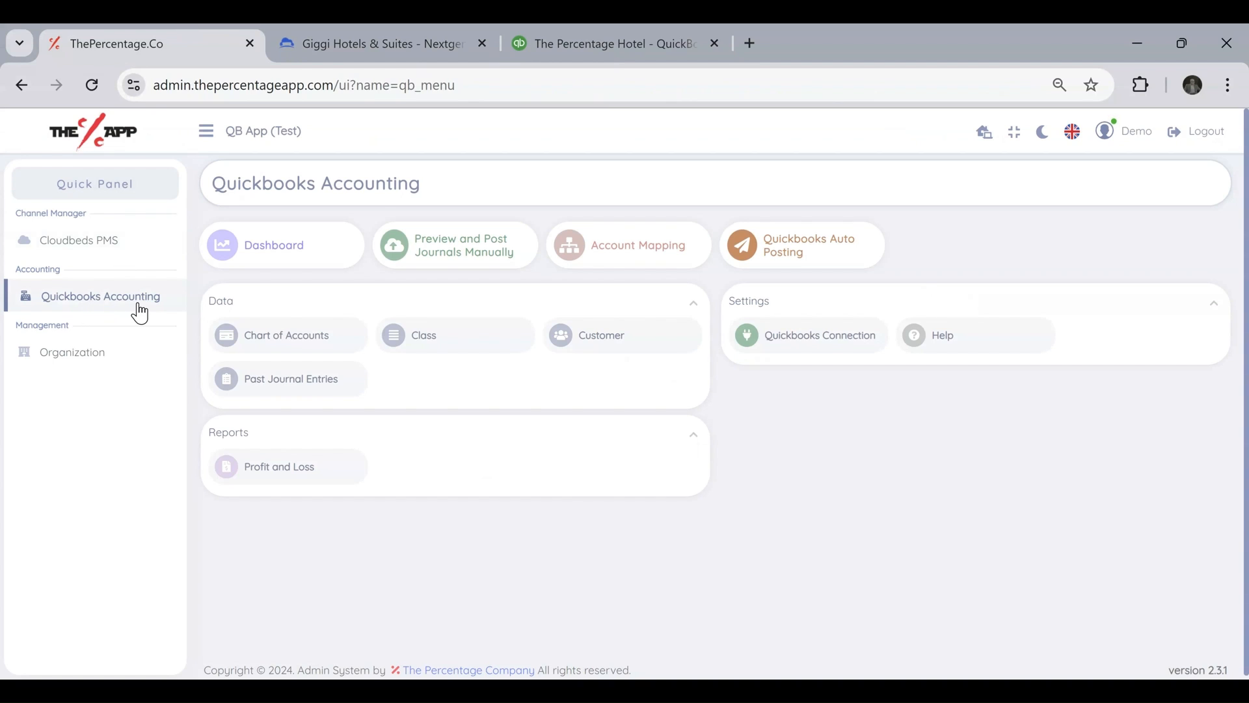
pyautogui.click(816, 247)
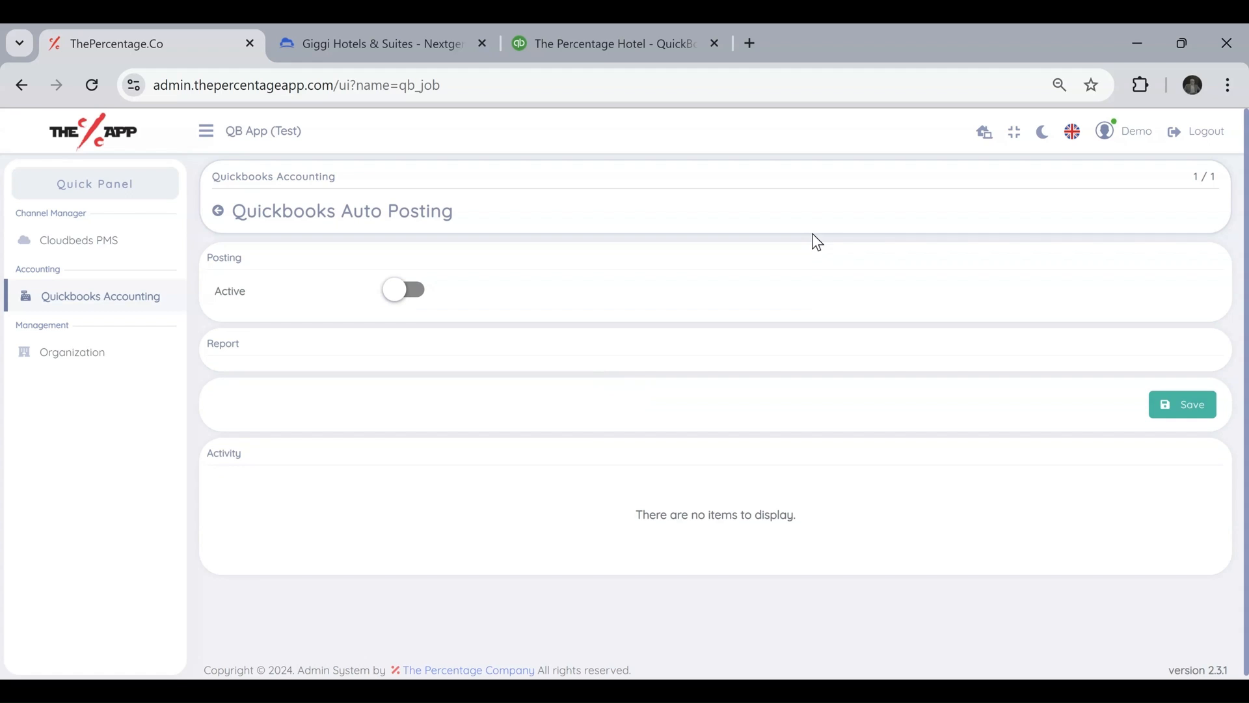
pyautogui.click(419, 293)
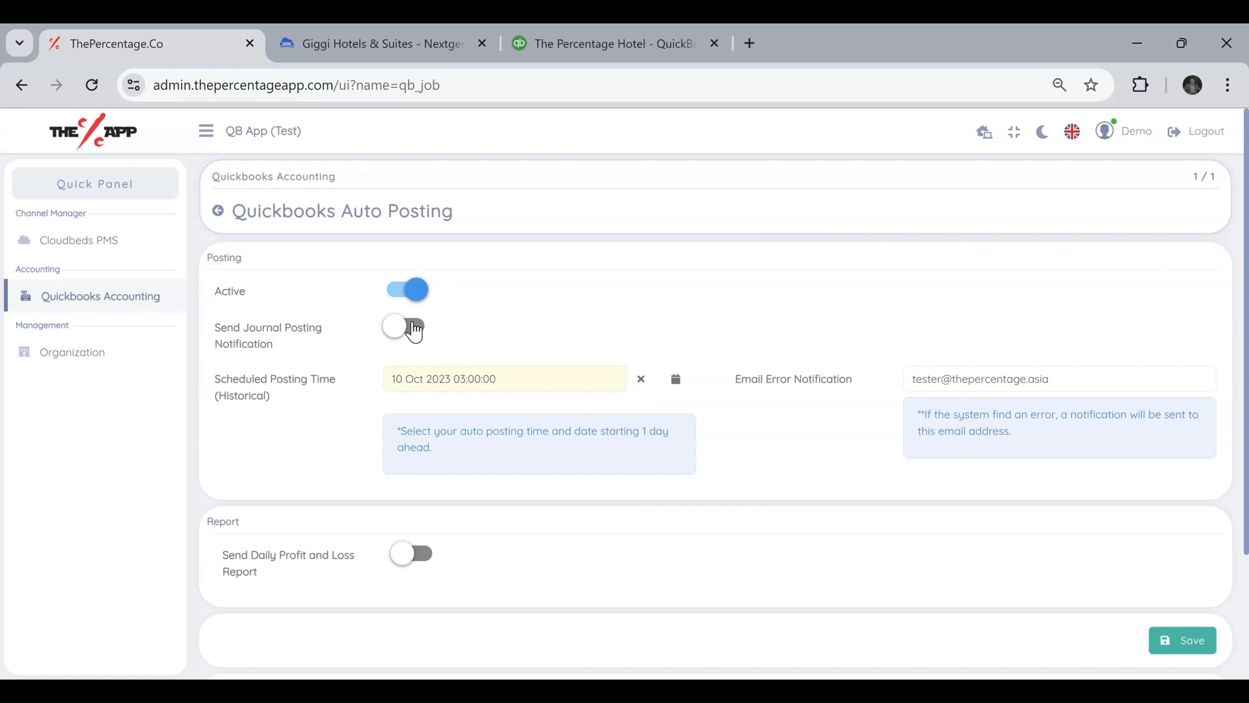
# Turn on Send Journal Posting Notification and check its recipient email address.
pyautogui.click(415, 331)
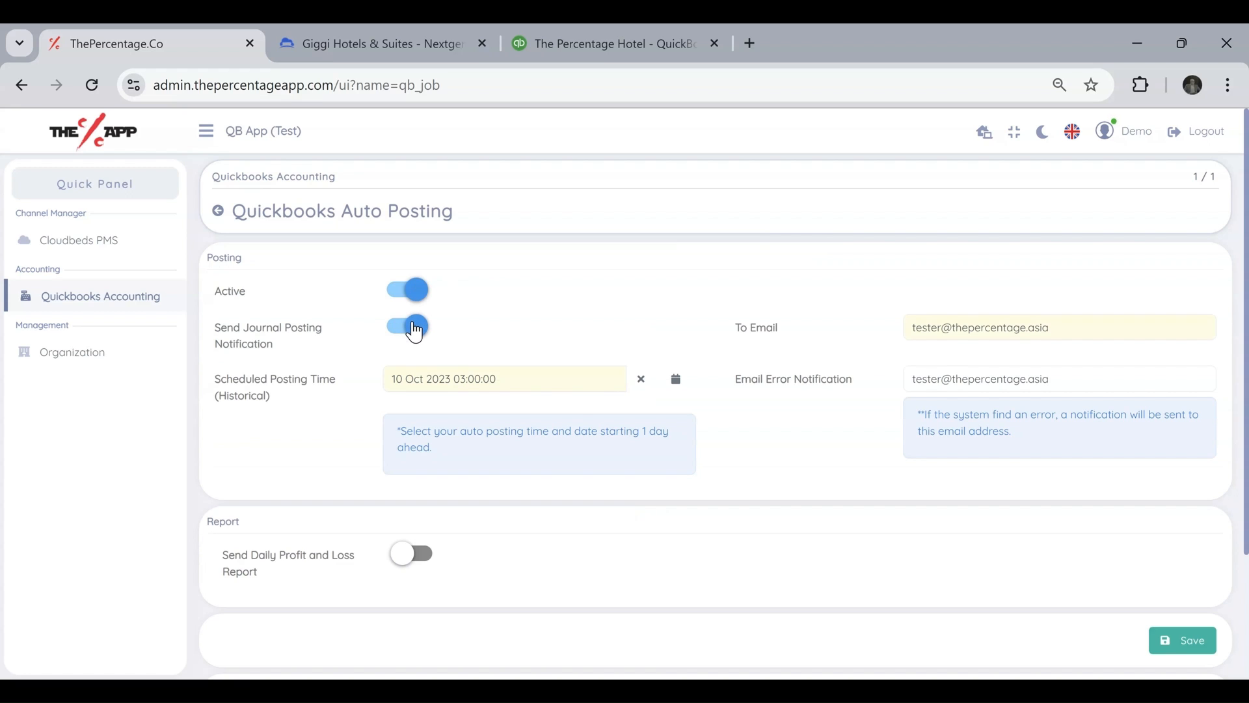
pyautogui.moveTo(234, 329); pyautogui.dragTo(388, 349)
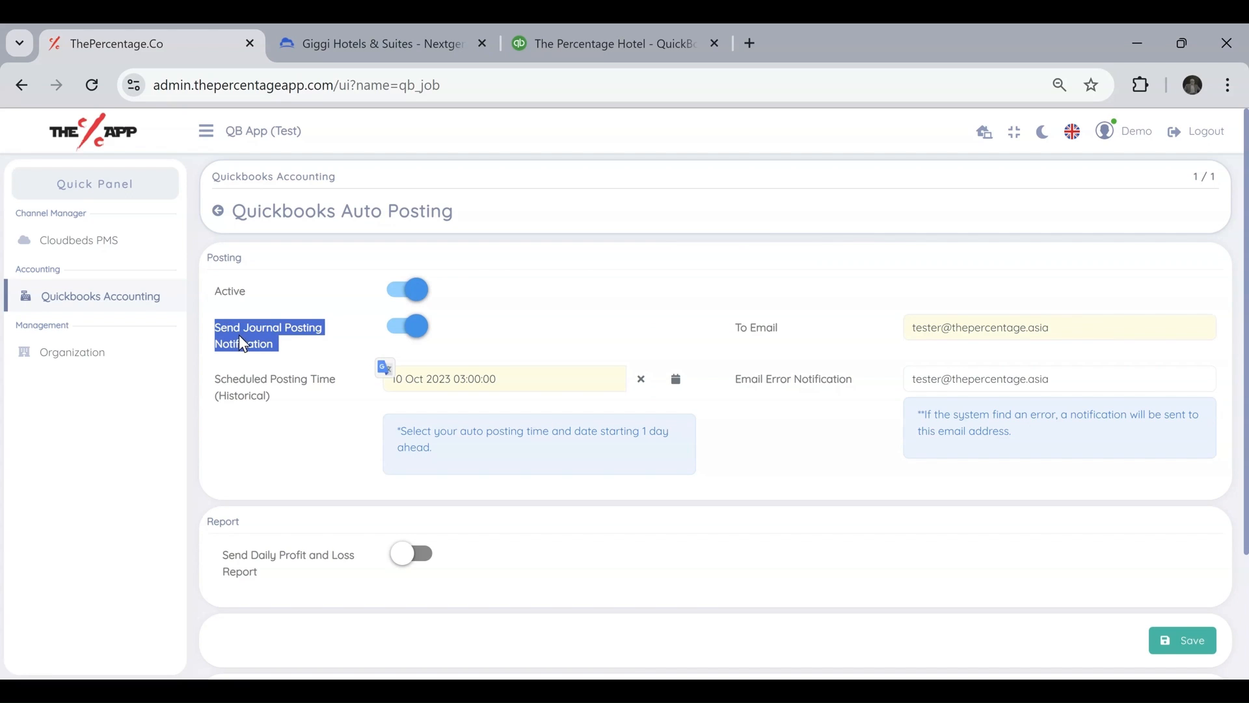
pyautogui.click(306, 349)
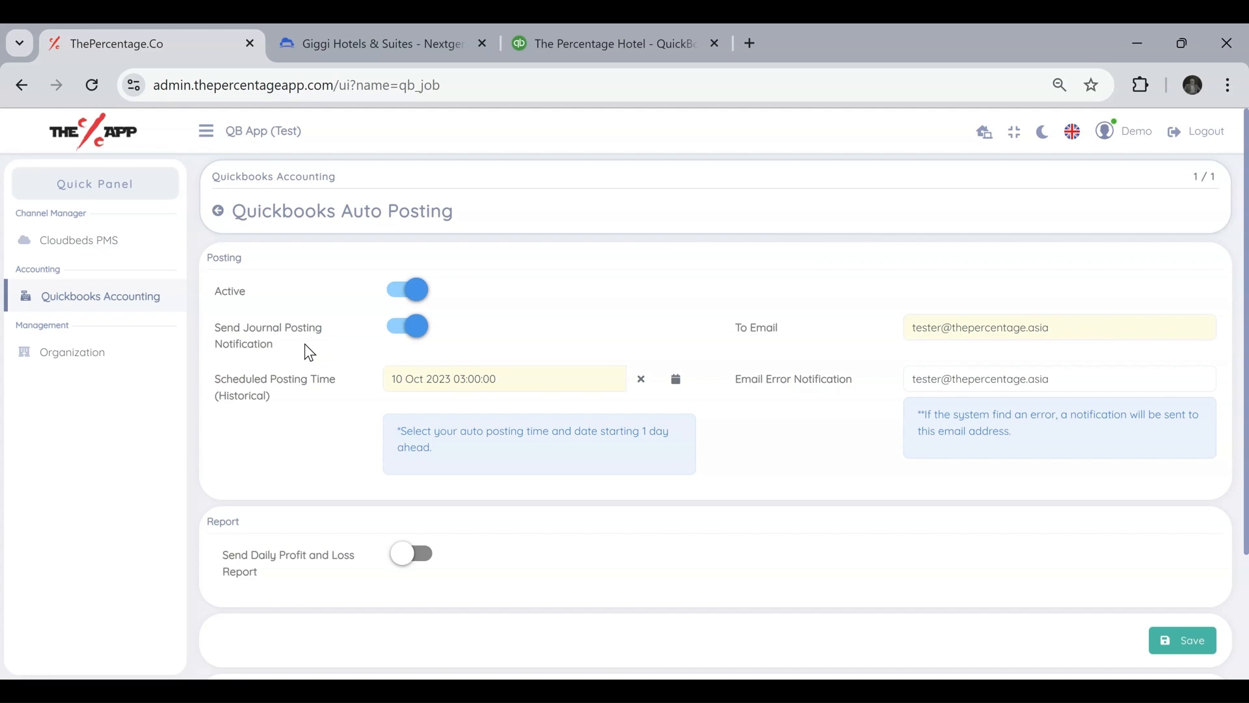
pyautogui.moveTo(1048, 327); pyautogui.dragTo(914, 322)
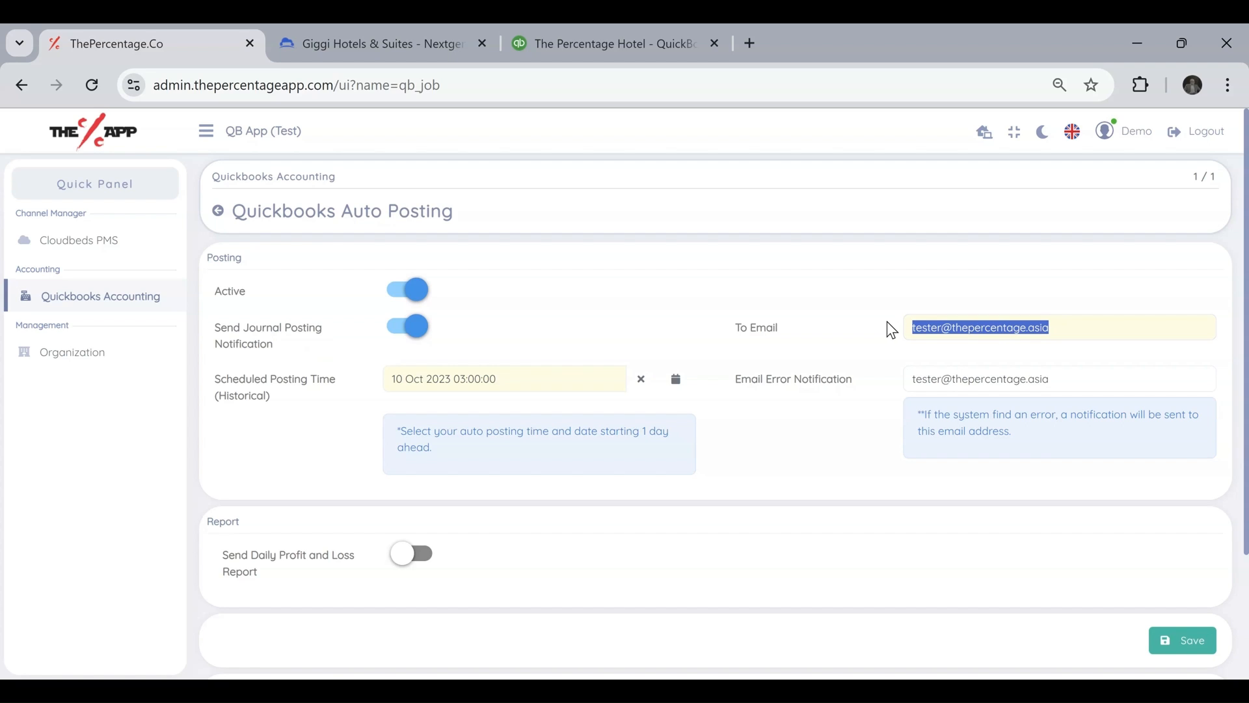
pyautogui.click(888, 321)
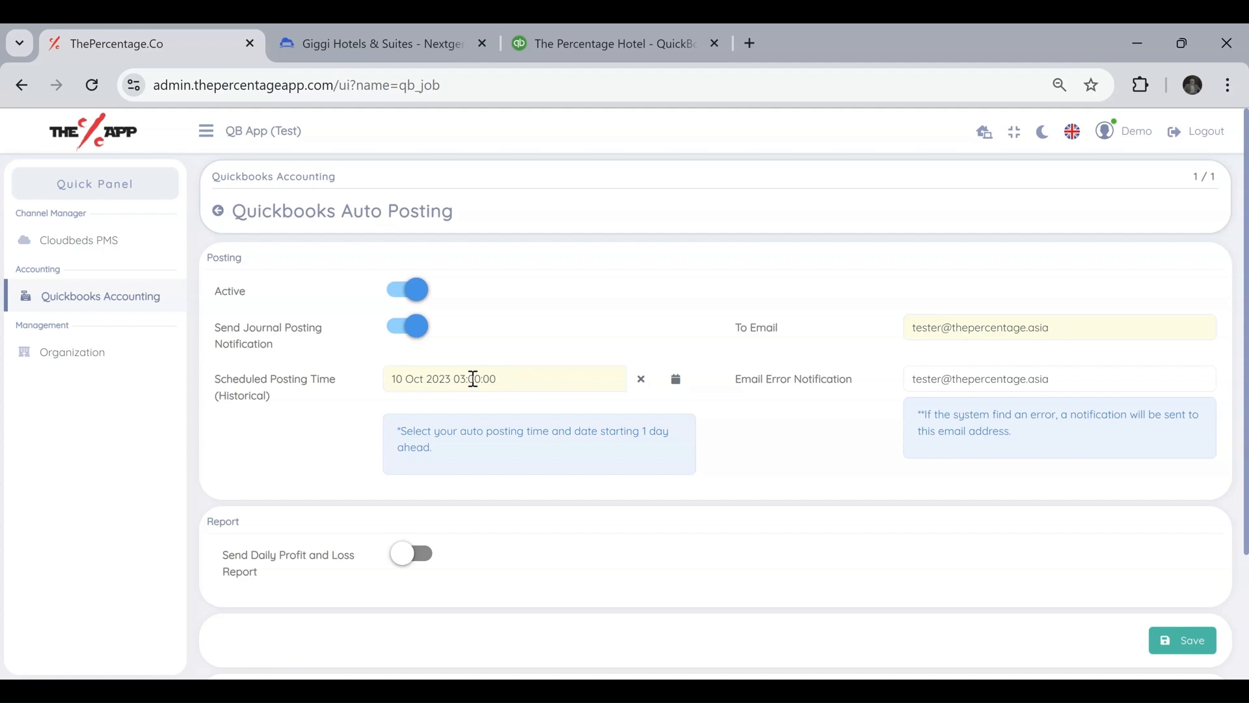
# Set the historical Scheduled Posting Time to 11 Oct 2023 05:00:00 and check the Email Error Notification address.
pyautogui.click(435, 378)
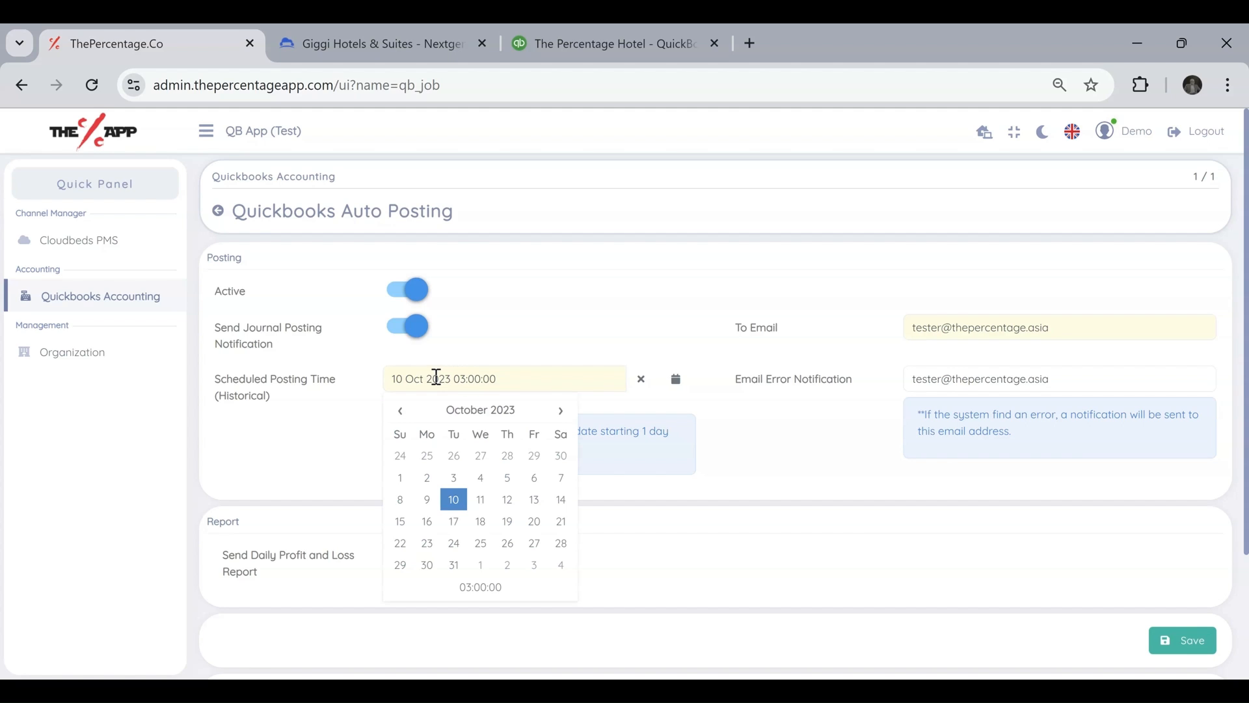
pyautogui.click(478, 512)
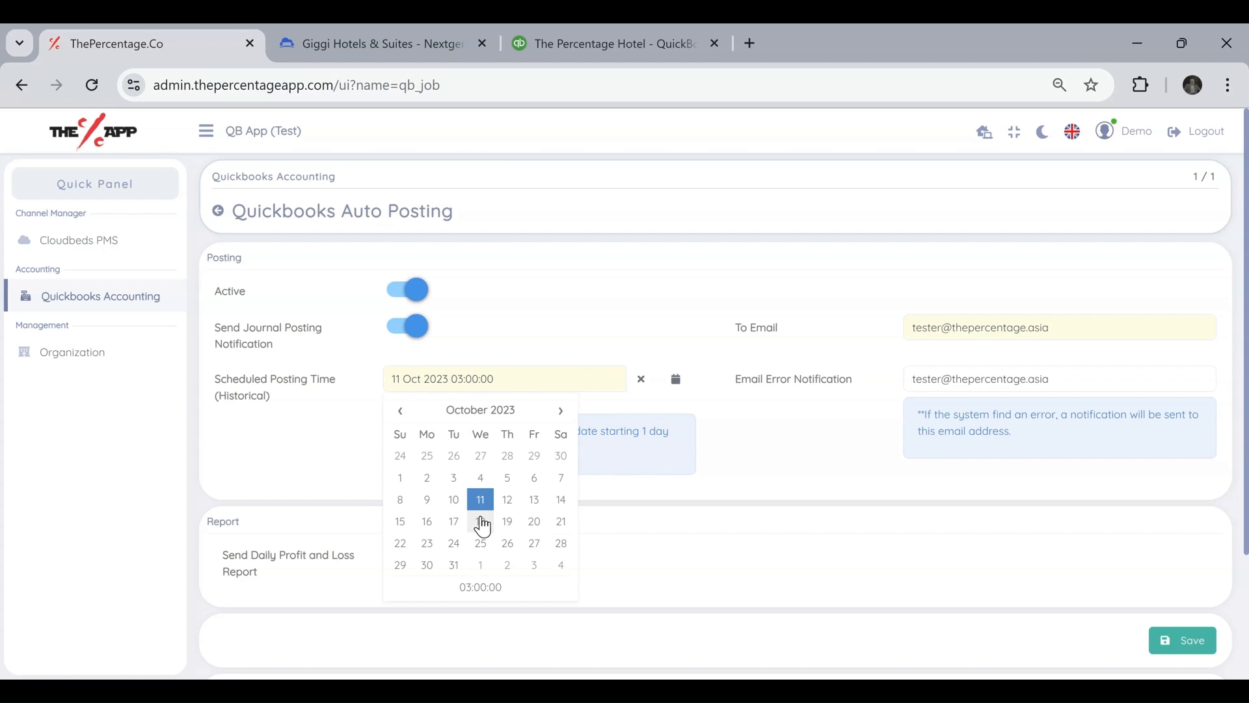
pyautogui.click(482, 587)
pyautogui.click(448, 434)
pyautogui.click(449, 434)
pyautogui.click(586, 318)
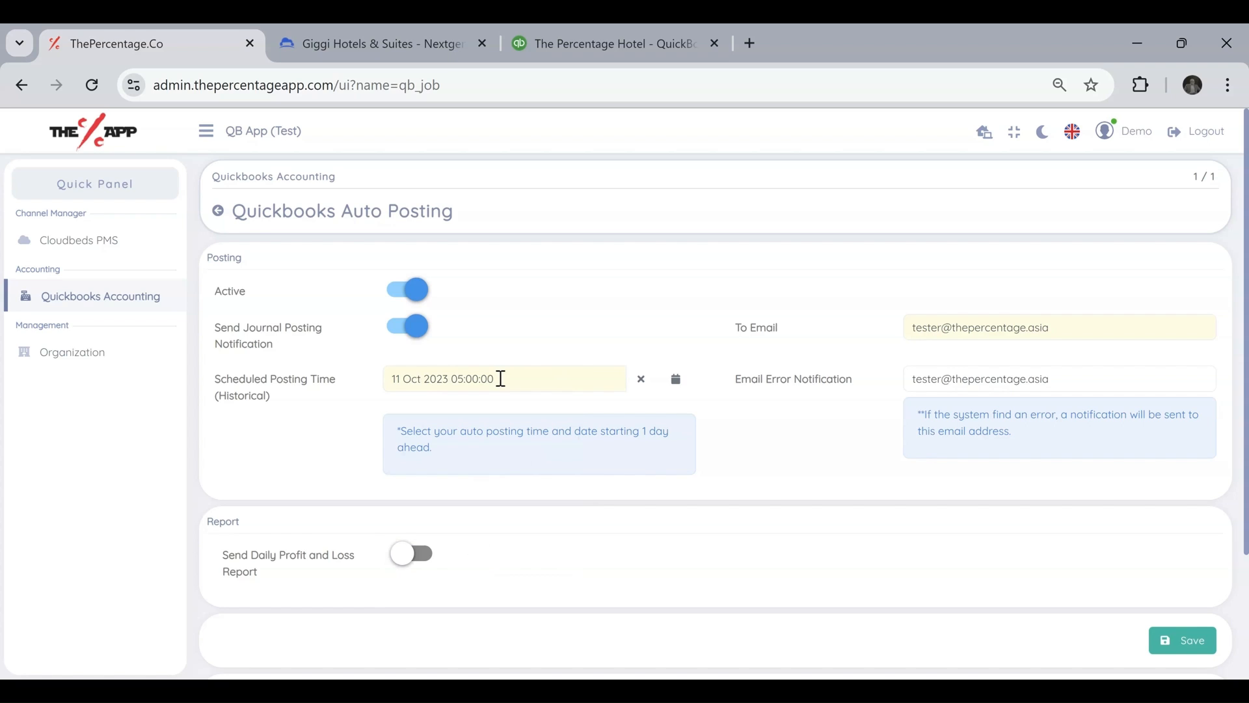
pyautogui.moveTo(1110, 384); pyautogui.dragTo(834, 385)
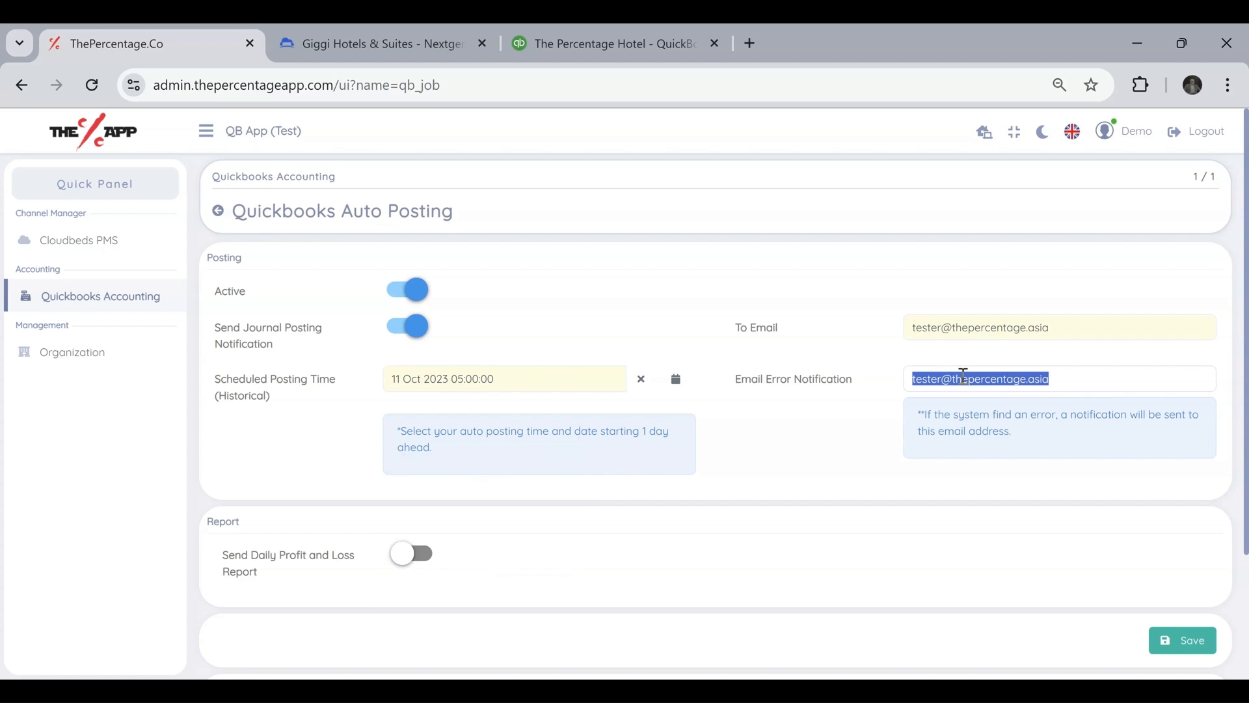
pyautogui.click(896, 421)
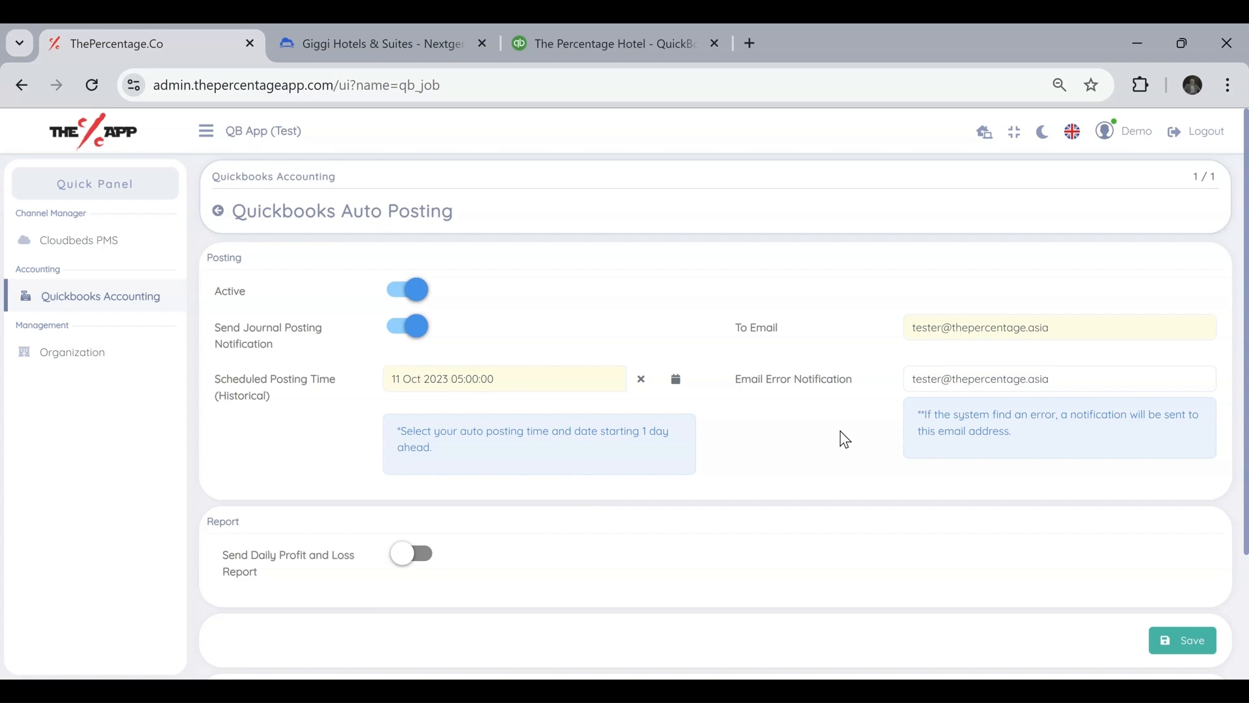
# Turn on Send Daily Profit and Loss Report and copy the Email Error Notification address.
pyautogui.click(417, 566)
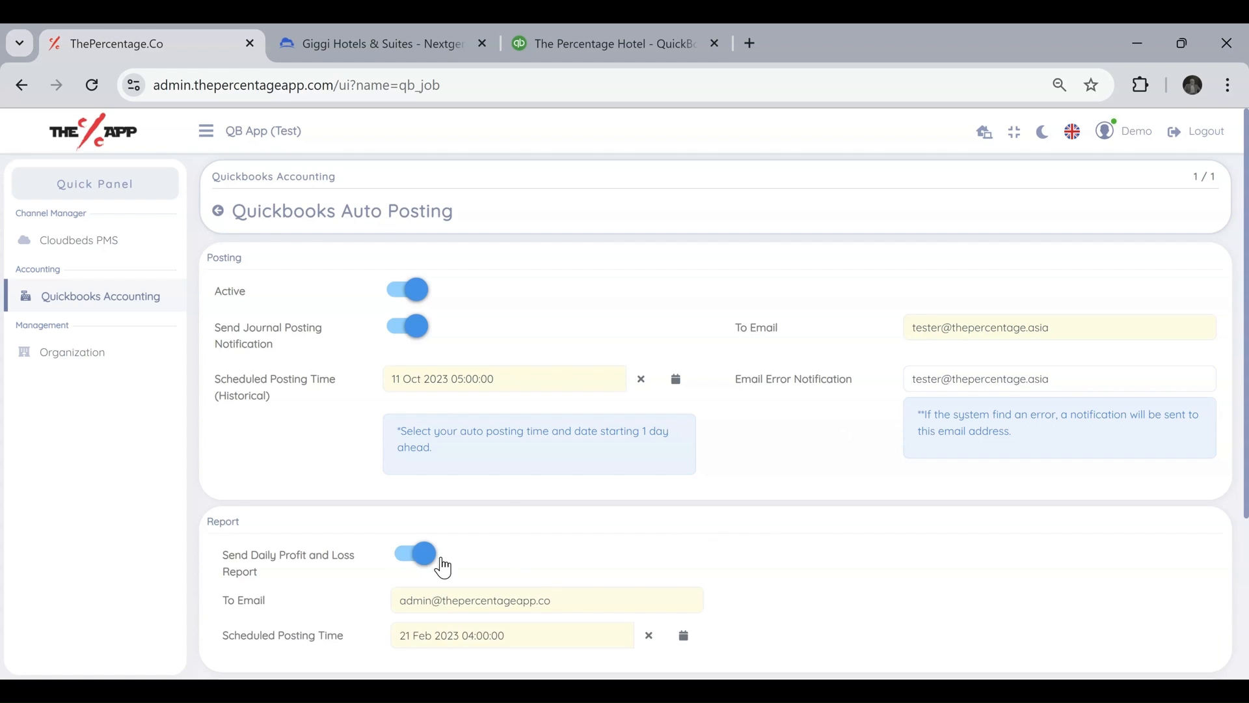
pyautogui.scroll(-1, 495, 573)
pyautogui.tripleClick(1015, 280)
pyautogui.hotkey('ctrl', 'c')
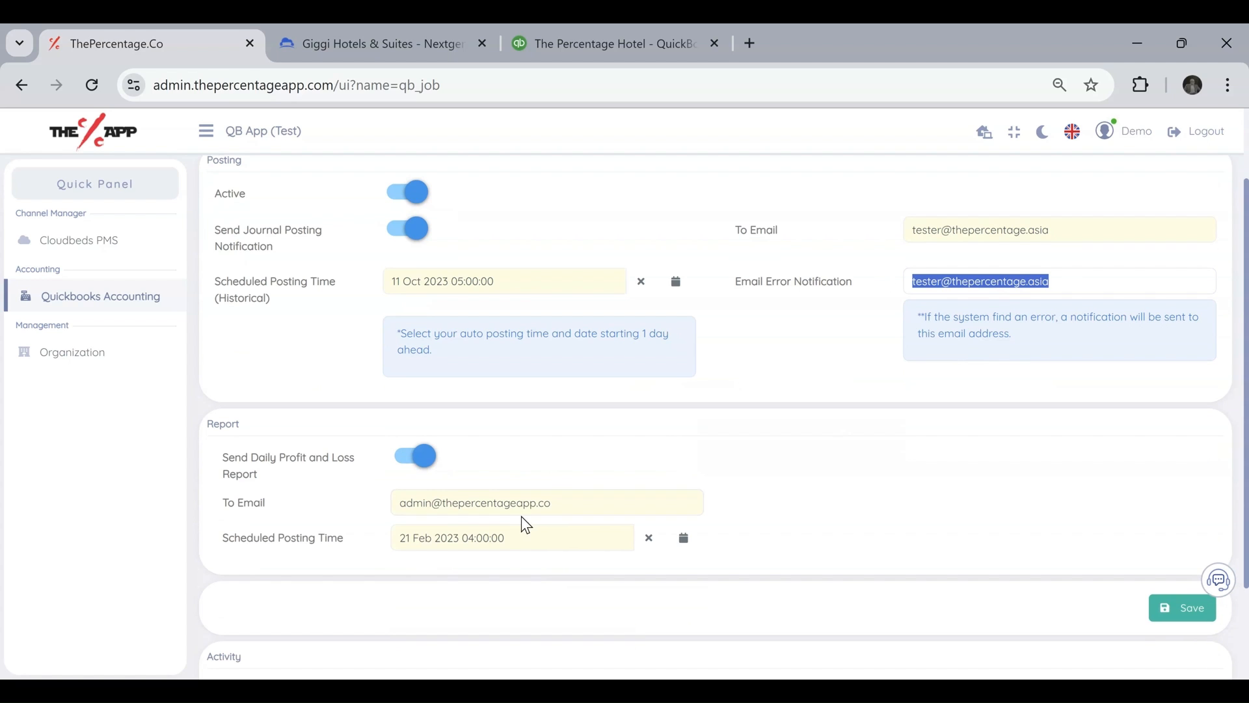
pyautogui.moveTo(575, 504); pyautogui.dragTo(285, 512)
pyautogui.hotkey('ctrl', 'v')
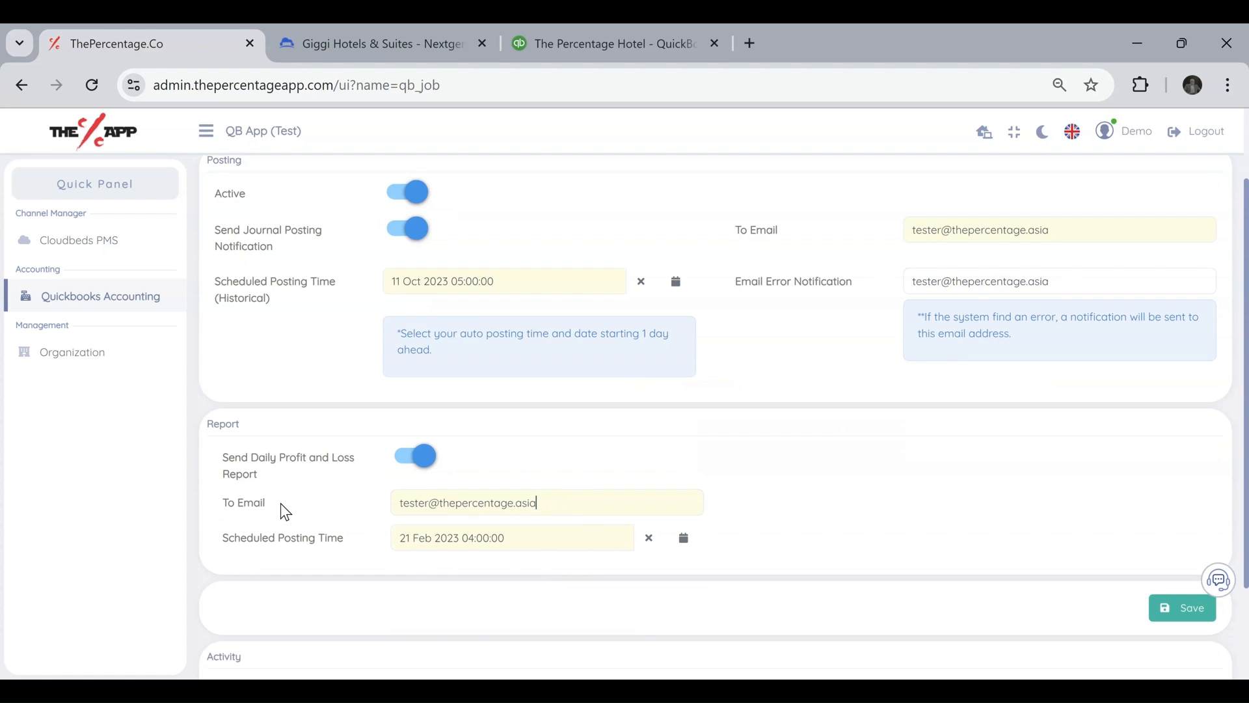
pyautogui.hotkey('ctrl', 'z')
# Add the copied email address as a second, comma-separated recipient of the daily Profit and Loss report.
pyautogui.click(578, 503)
pyautogui.write(',')
pyautogui.hotkey('ctrl', 'v')
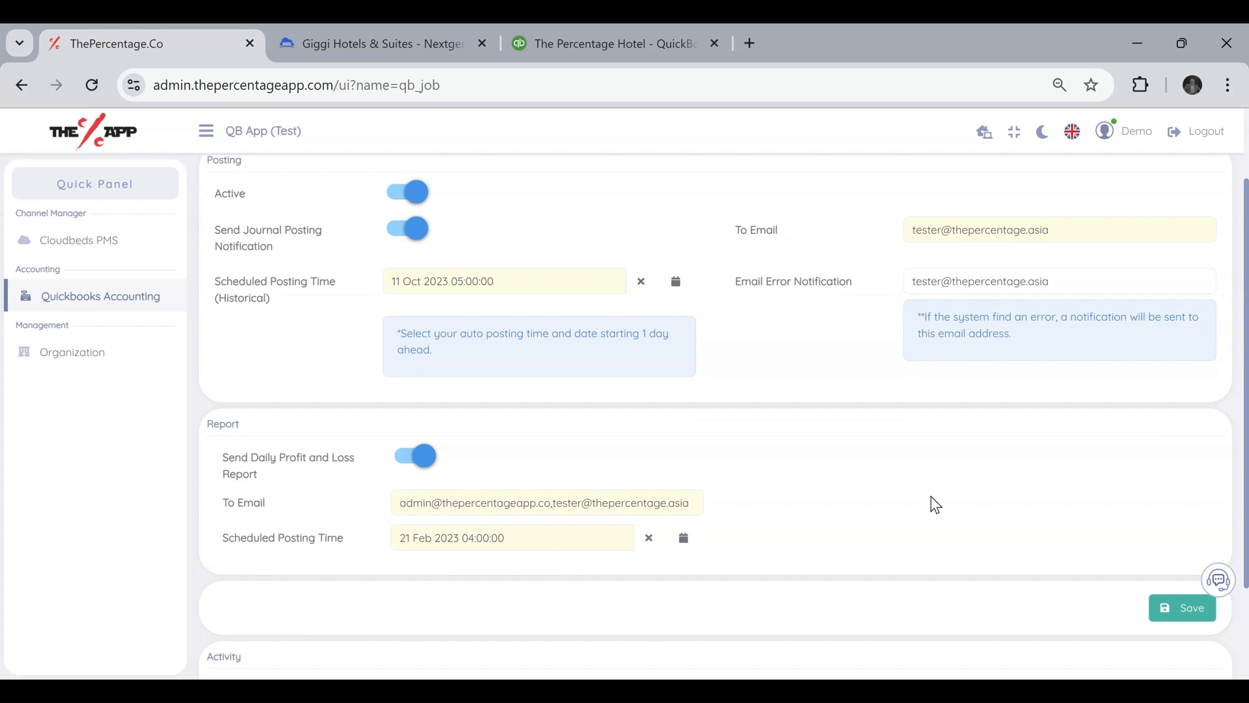
pyautogui.click(522, 540)
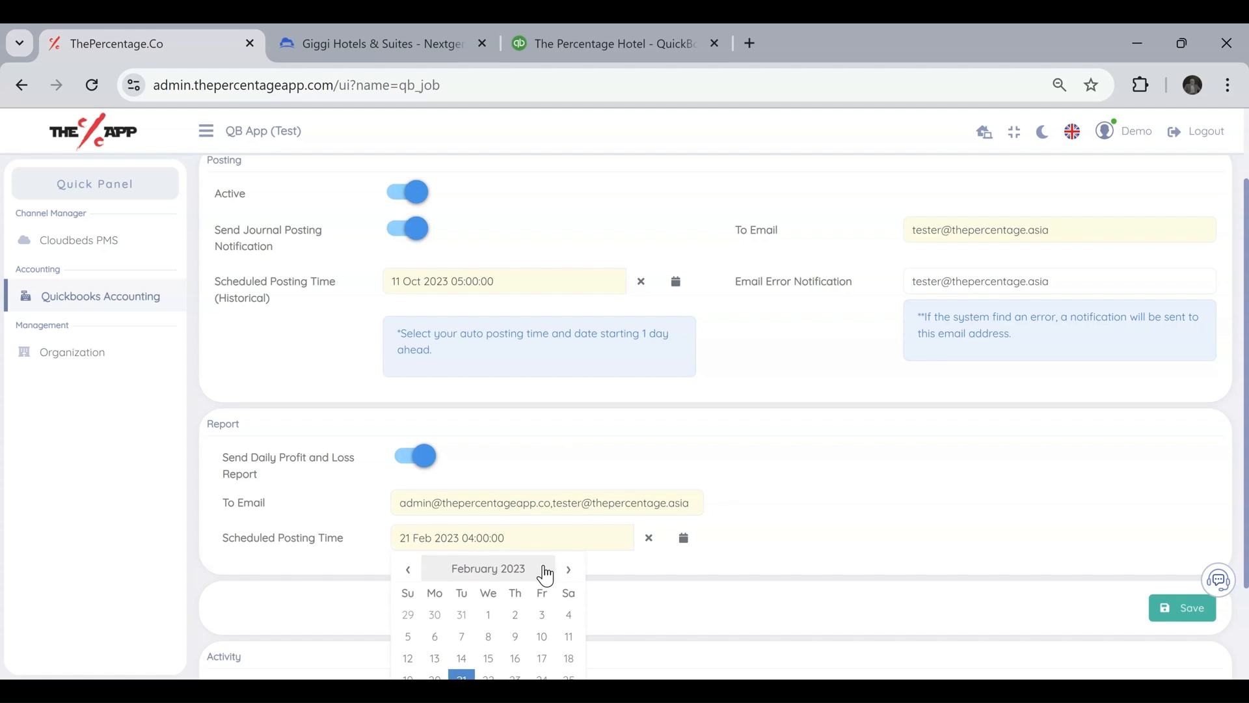
pyautogui.click(568, 572)
pyautogui.doubleClick(568, 573)
pyautogui.doubleClick(568, 573)
pyautogui.doubleClick(568, 572)
pyautogui.doubleClick(568, 573)
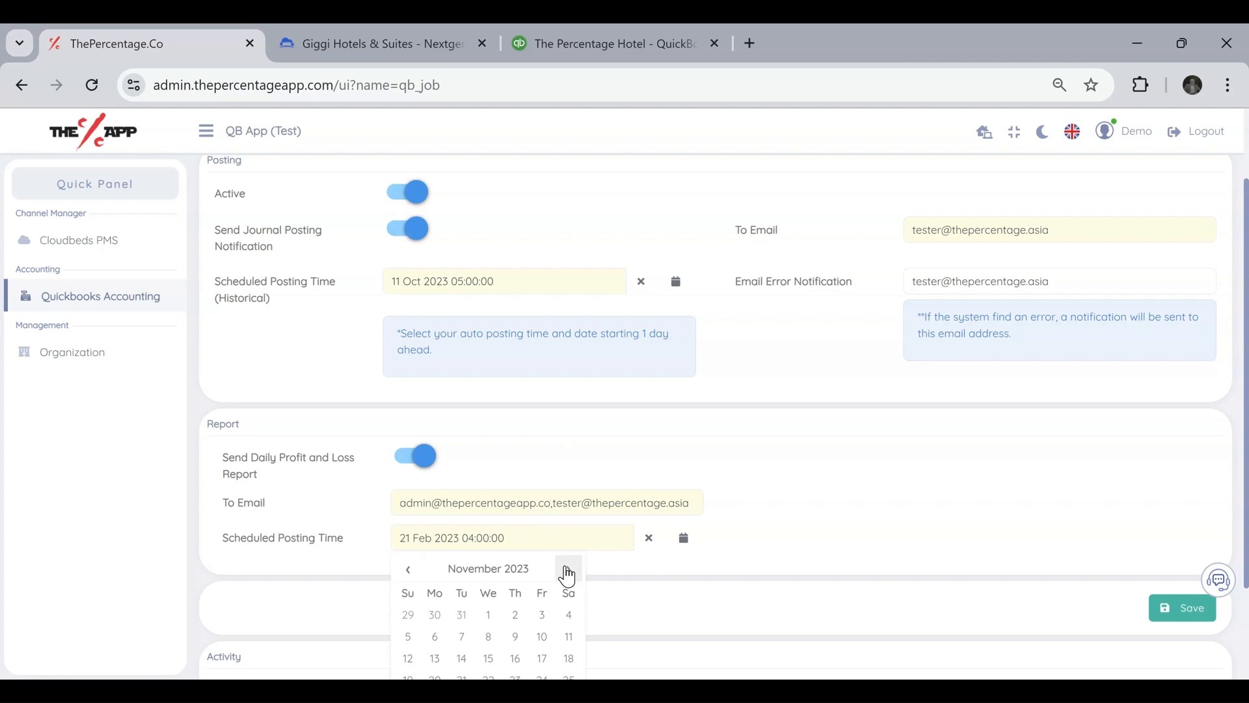
pyautogui.click(408, 571)
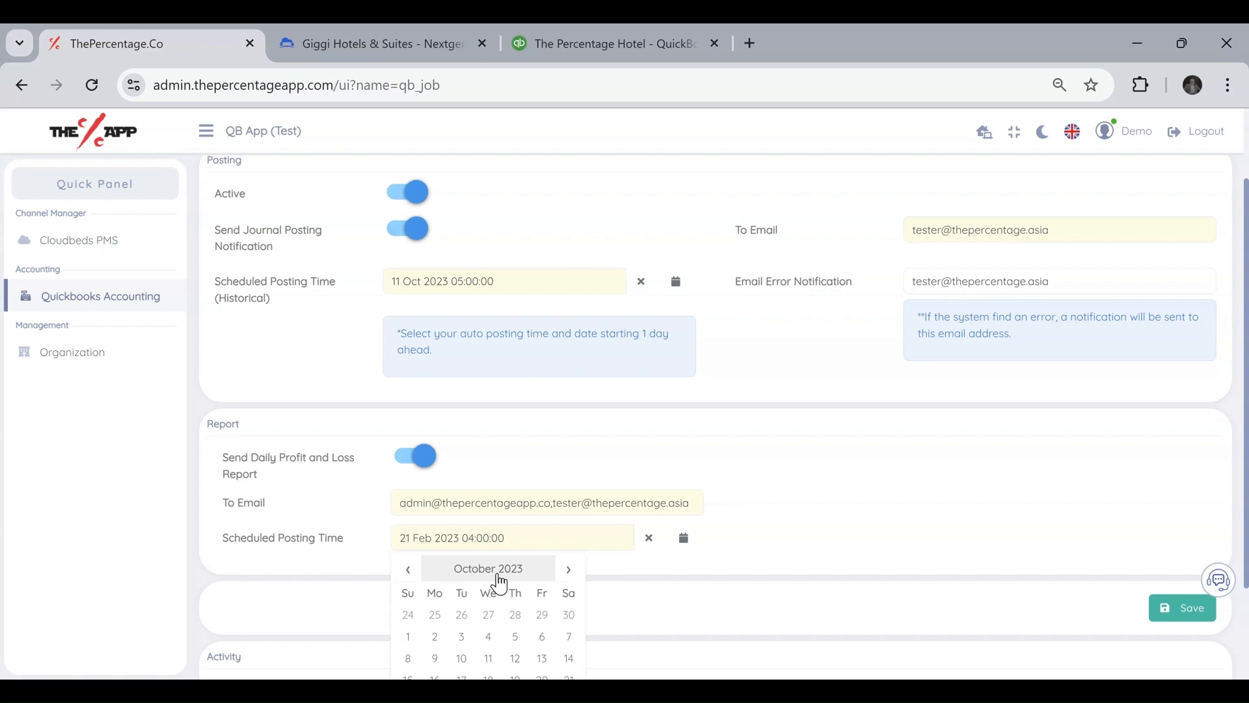
pyautogui.scroll(-2, 945, 529)
pyautogui.click(944, 527)
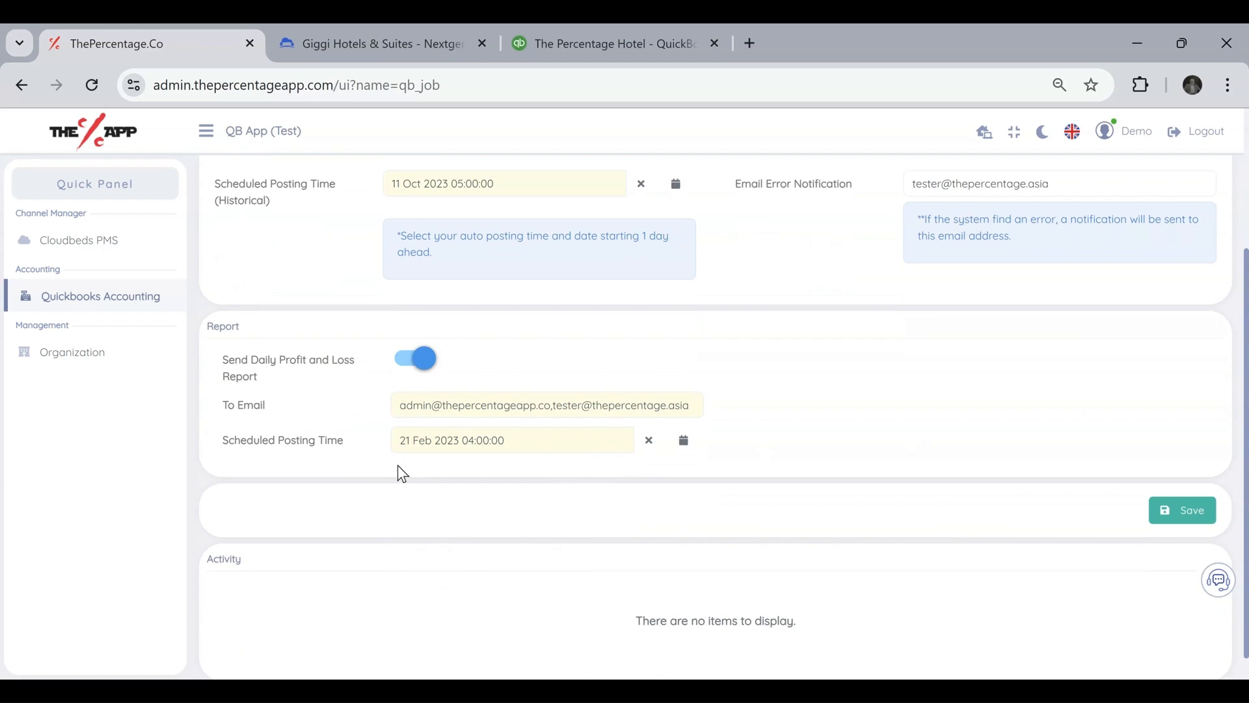
# Set the Scheduled Posting Time of the daily Profit and Loss report to 21 Feb 2023 06:00:00 and review the auto posting settings.
pyautogui.click(489, 447)
pyautogui.click(502, 648)
pyautogui.click(455, 497)
pyautogui.click(454, 497)
pyautogui.click(1062, 409)
pyautogui.scroll(3, 688, 544)
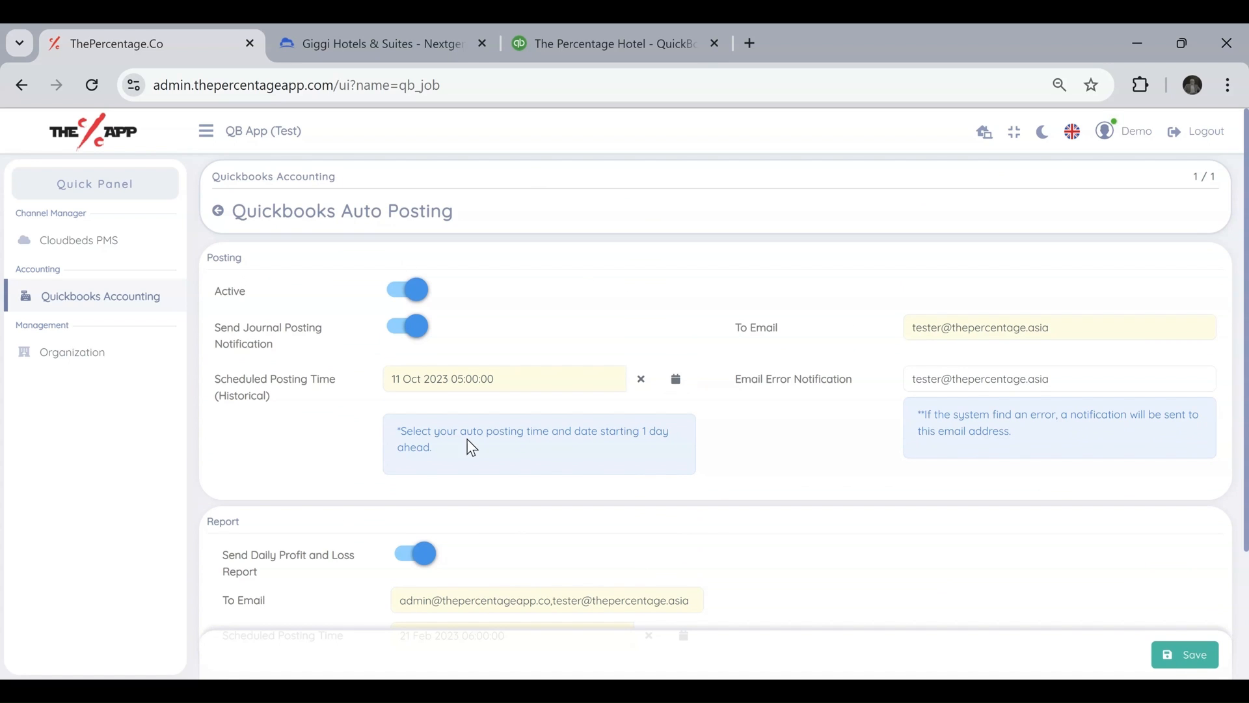
pyautogui.scroll(-1, 598, 512)
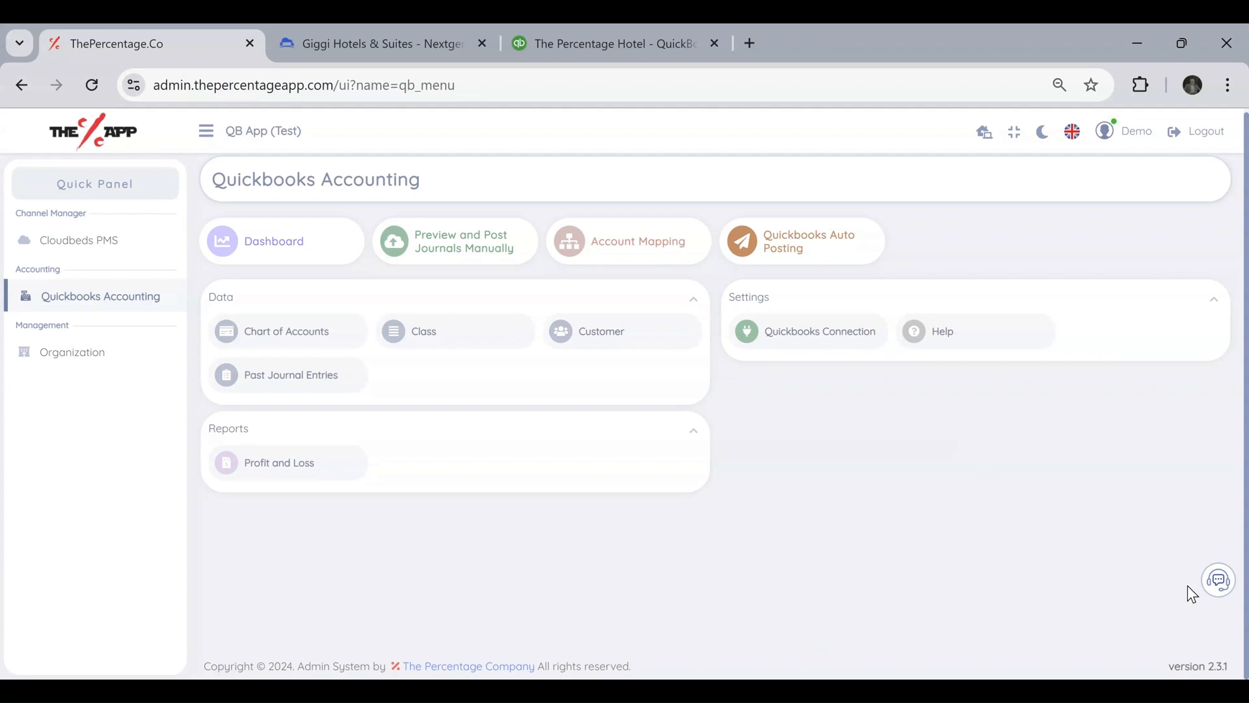
# Open a new customer support case and look over its name, contact email, affected product, description and attachment fields.
pyautogui.click(1221, 584)
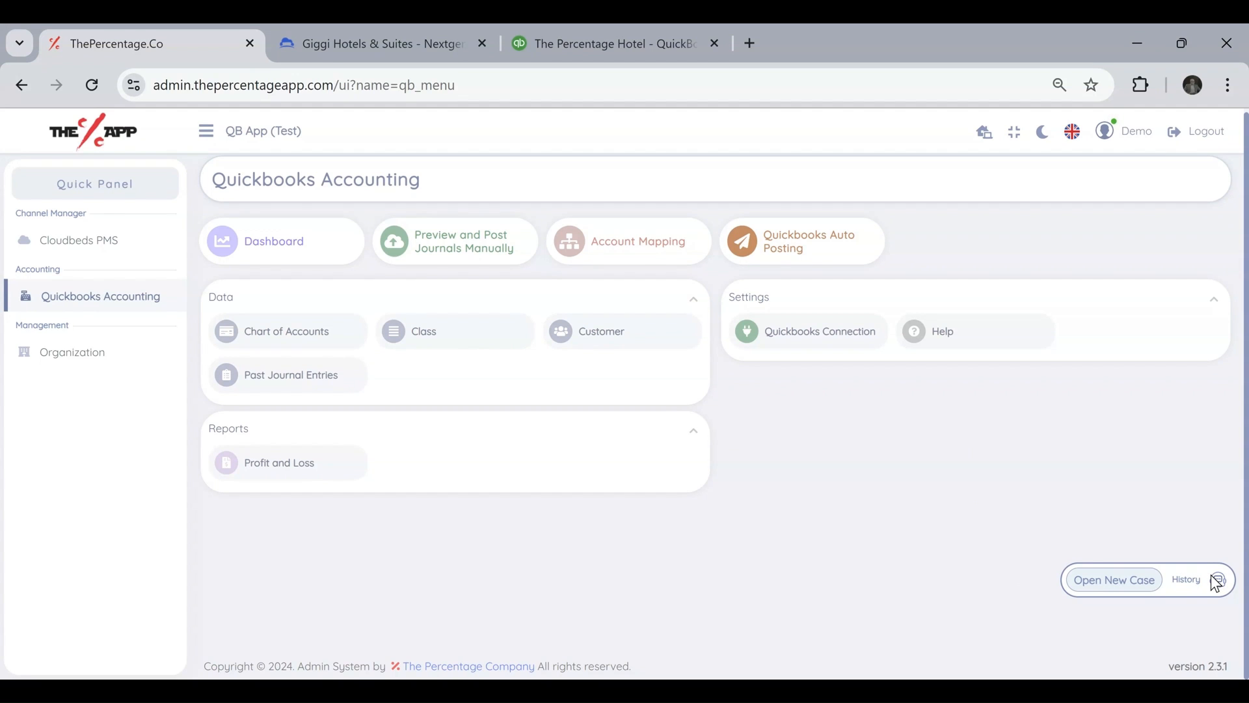
pyautogui.click(1121, 583)
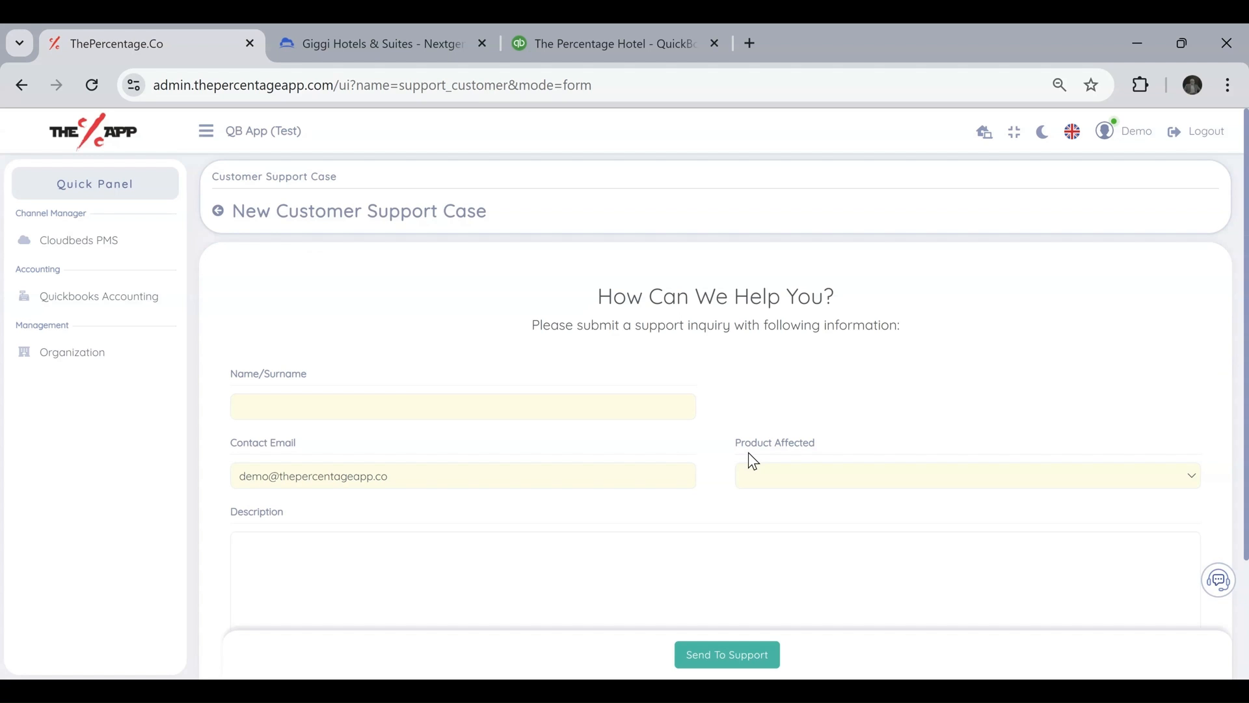
pyautogui.scroll(-2, 553, 410)
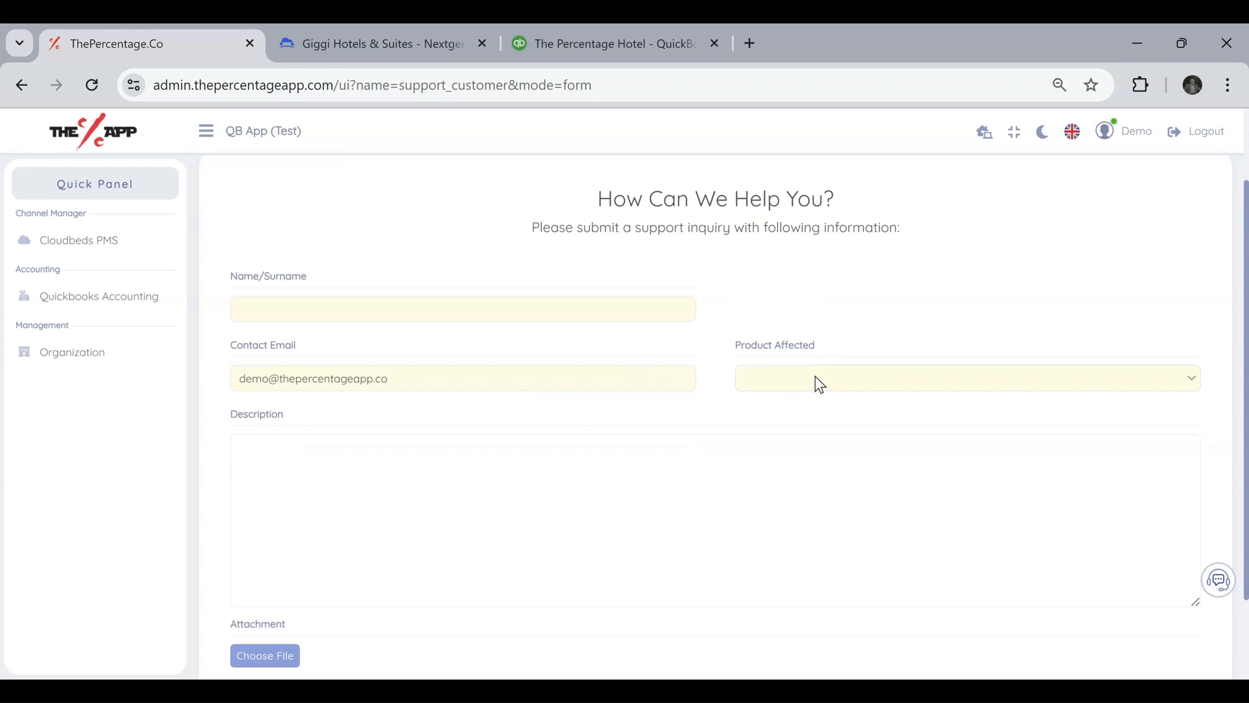
pyautogui.click(434, 509)
pyautogui.scroll(-2, 434, 508)
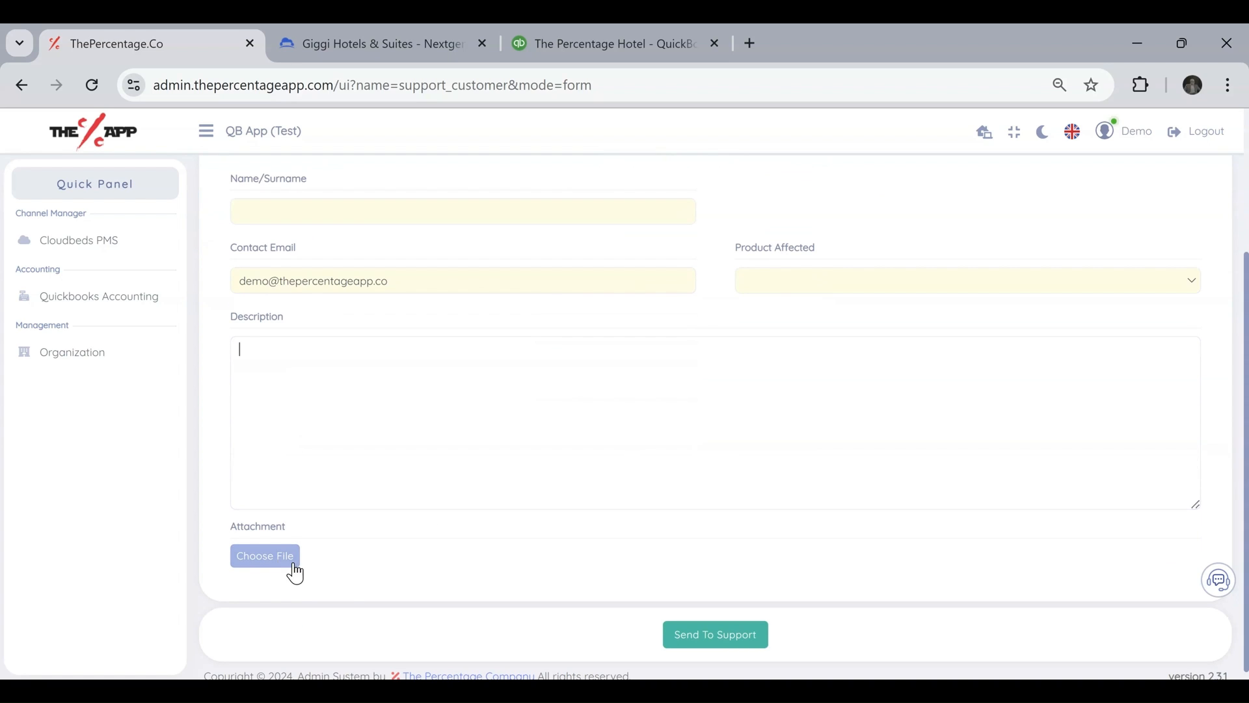
pyautogui.click(709, 641)
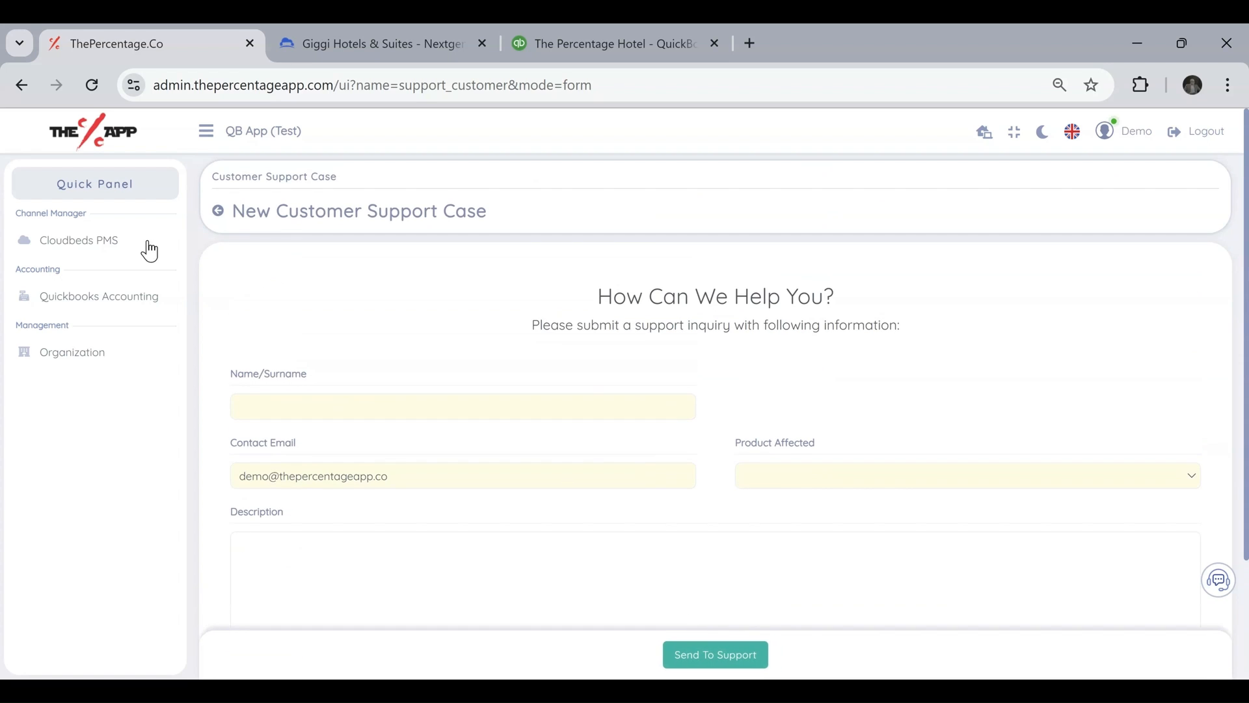
# Open the Help resources of Quickbooks Accounting and look through the setup guides, frequently asked questions and notes.
pyautogui.click(94, 298)
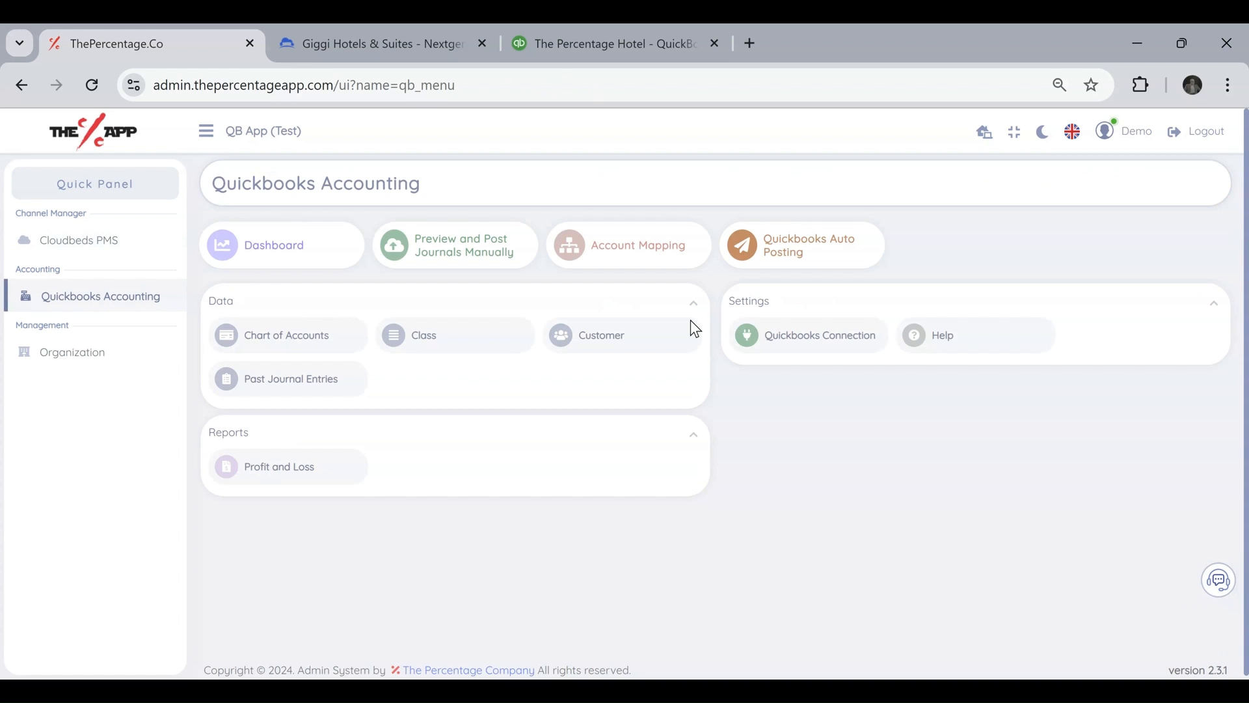
pyautogui.click(975, 345)
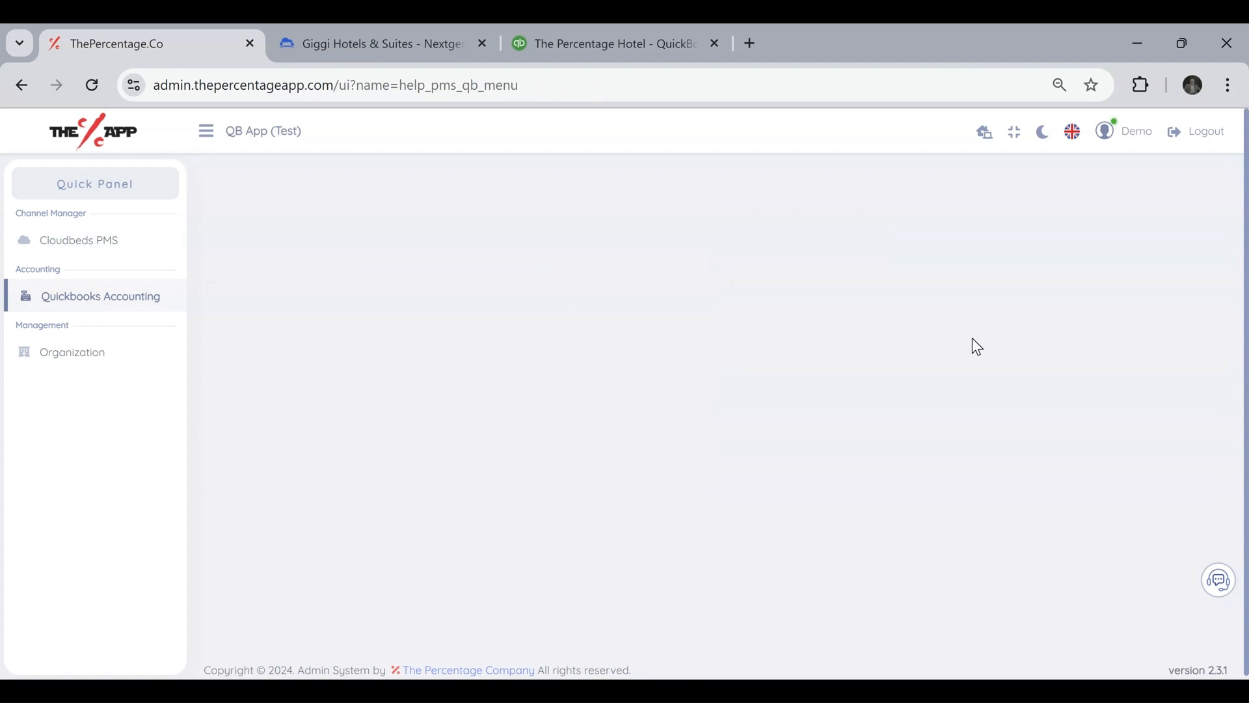
pyautogui.scroll(-20, 639, 418)
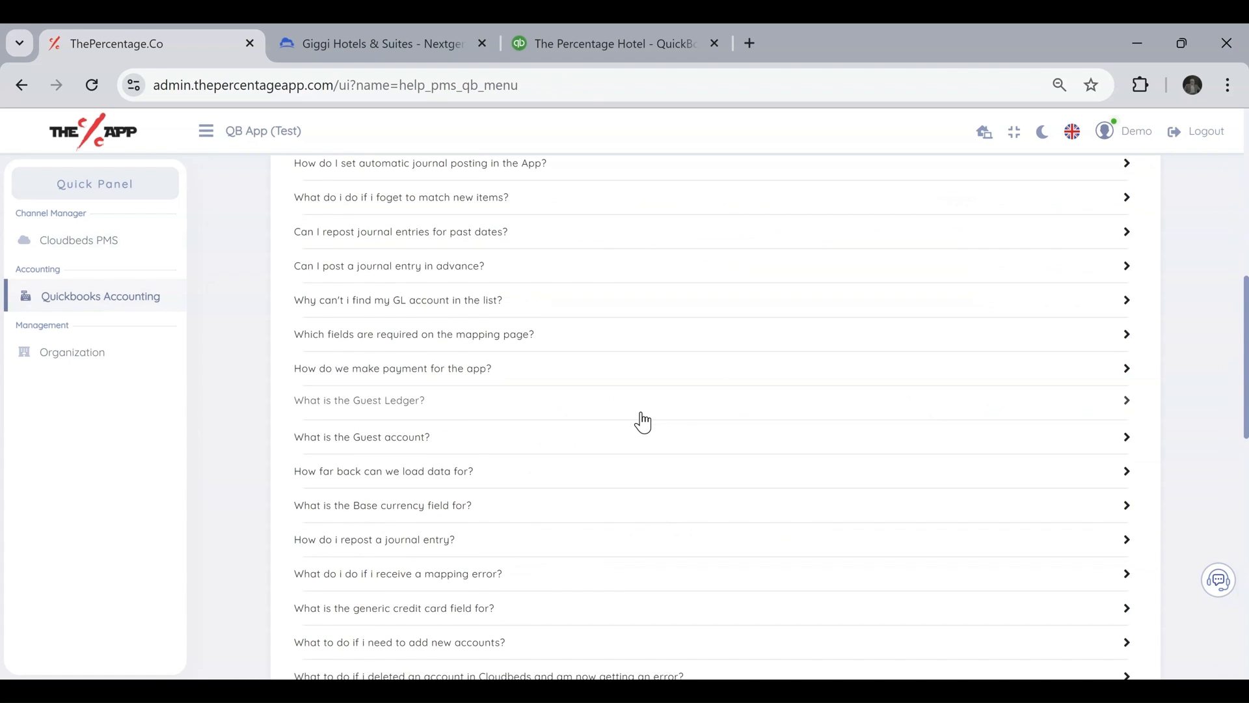
pyautogui.scroll(-2, 644, 421)
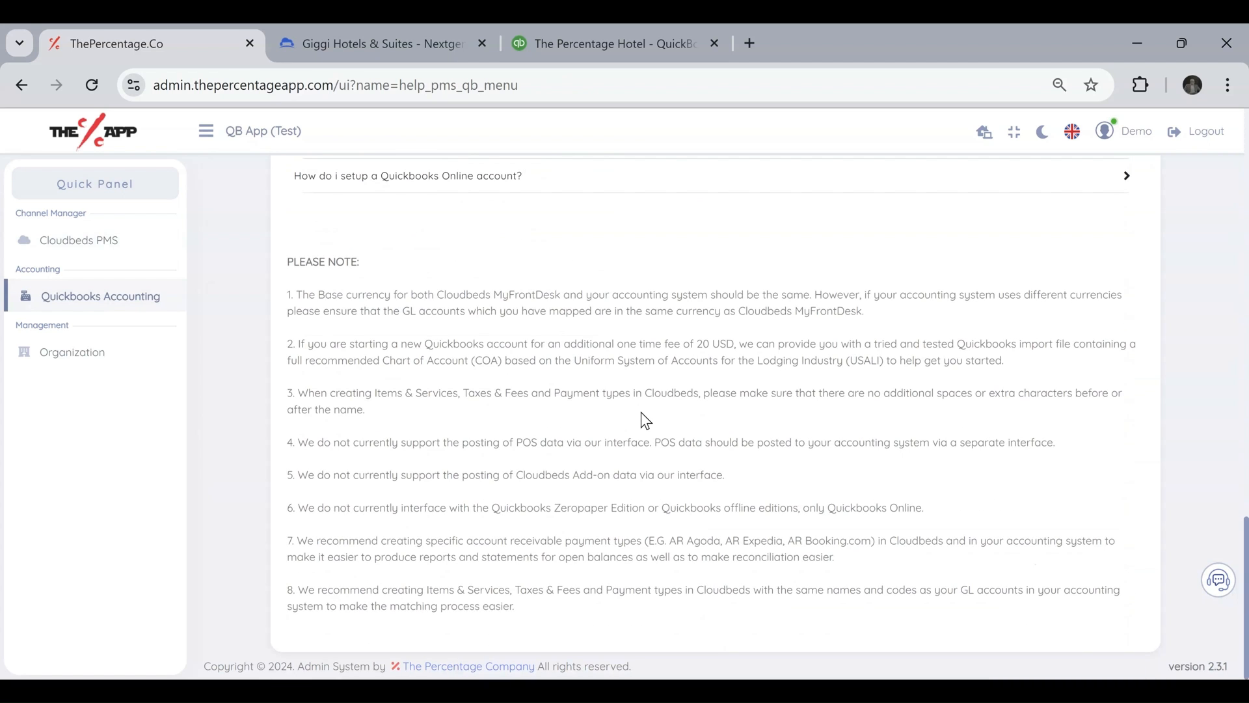
pyautogui.scroll(20, 645, 420)
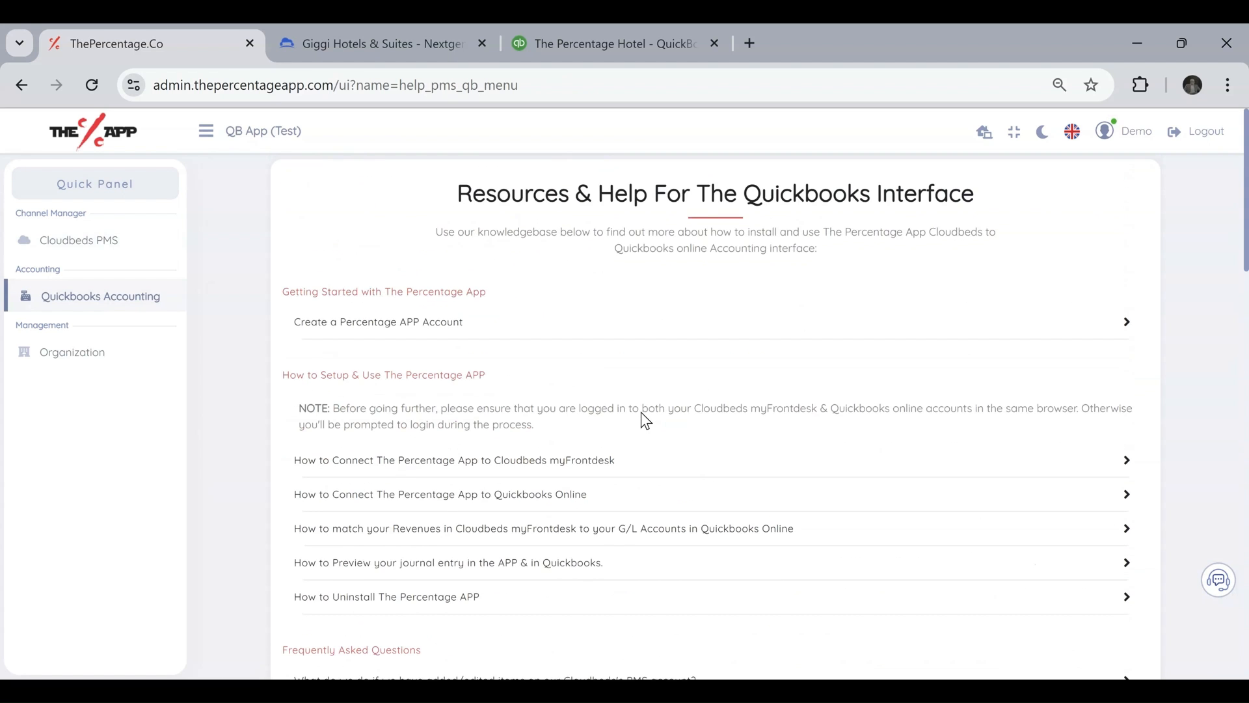